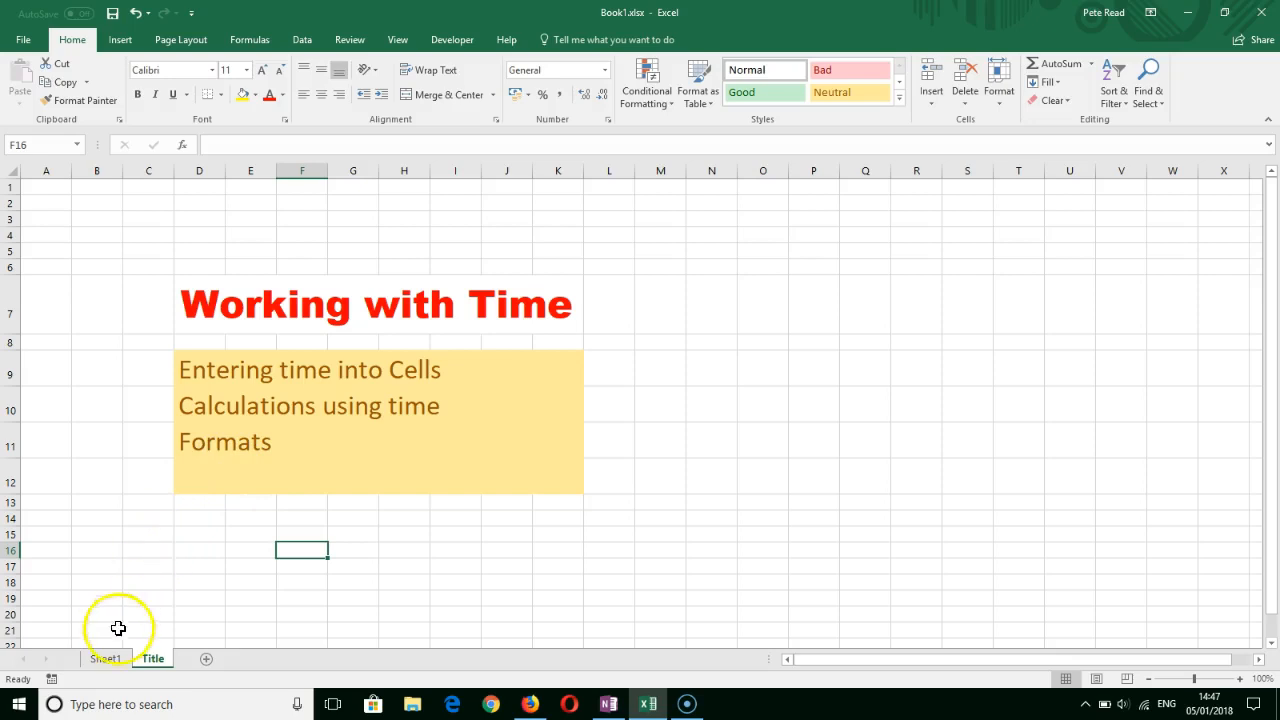
- Switch to Sheet1 and set a custom zoom magnification of 250%
{"action": "left_click", "coordinate": [114, 659]}
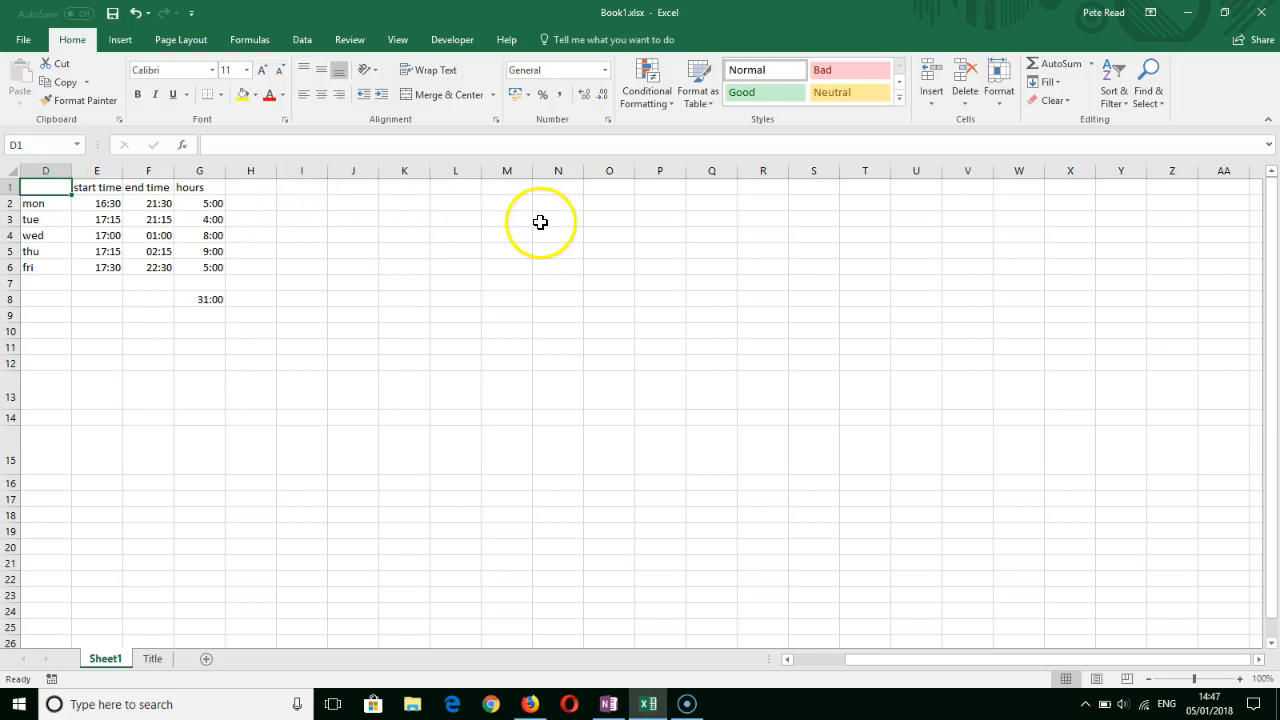
{"action": "left_click", "coordinate": [399, 42]}
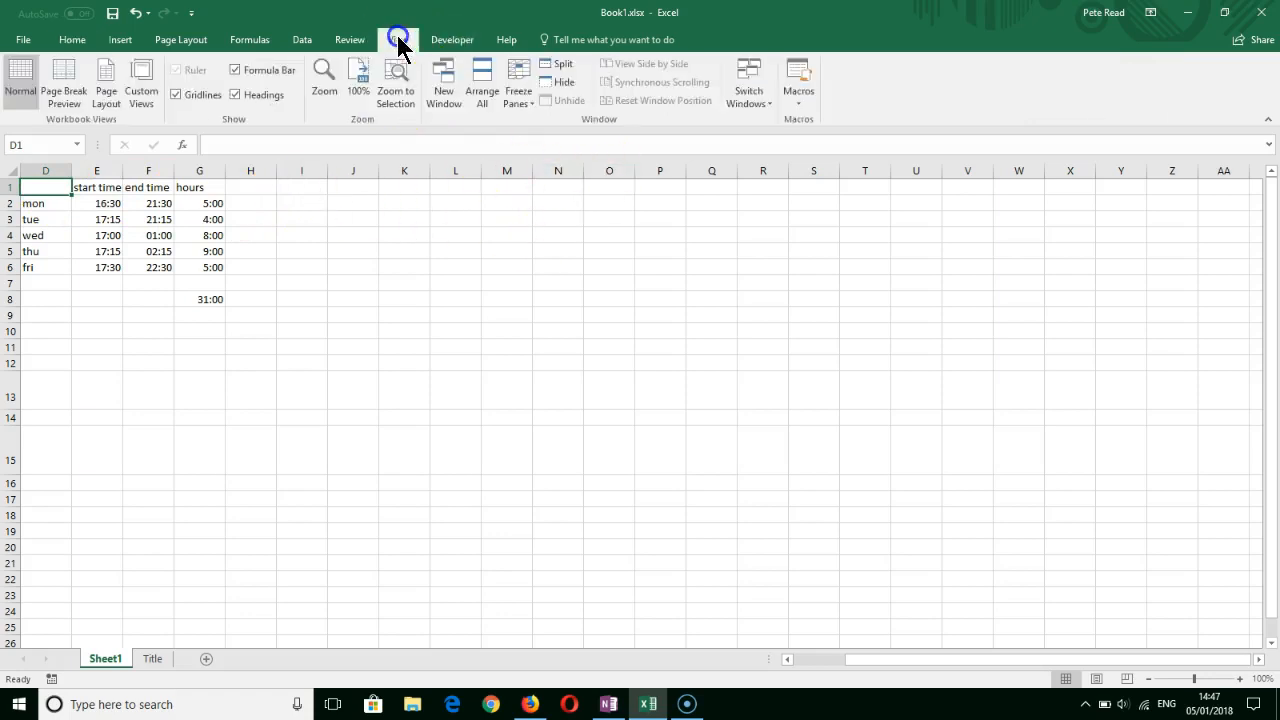
{"action": "left_click", "coordinate": [326, 78]}
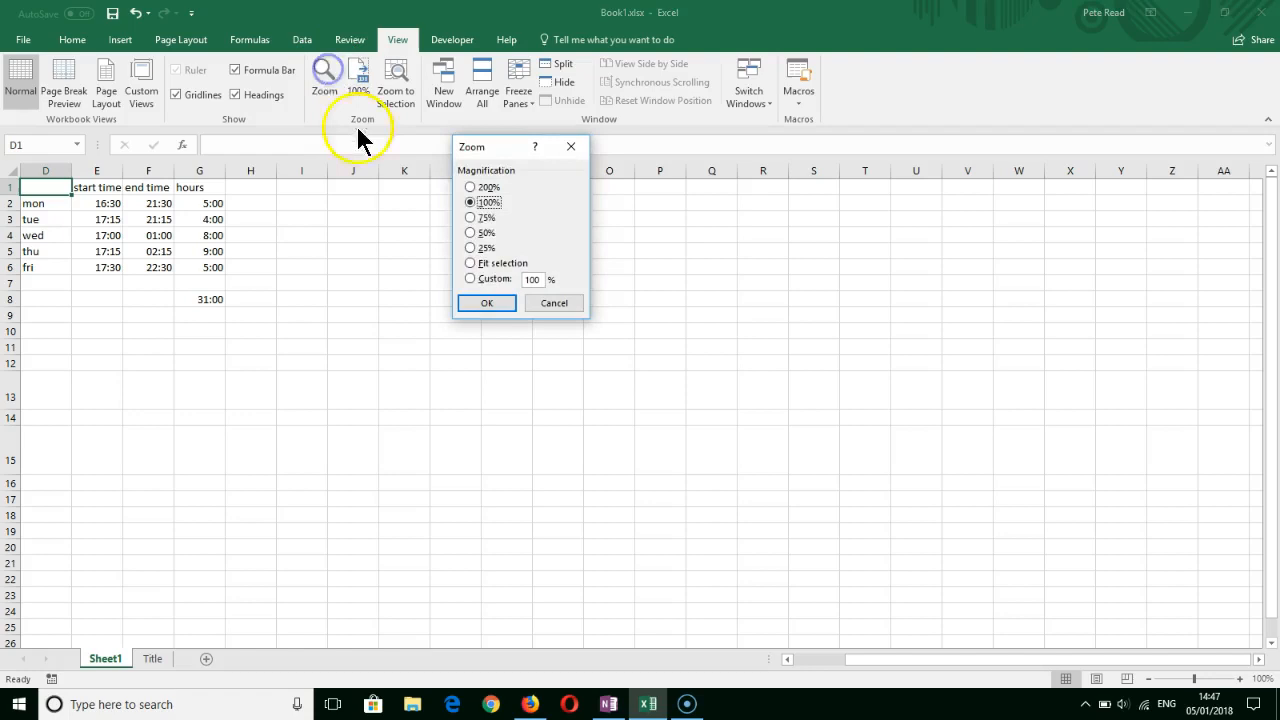
{"action": "left_click", "coordinate": [470, 278]}
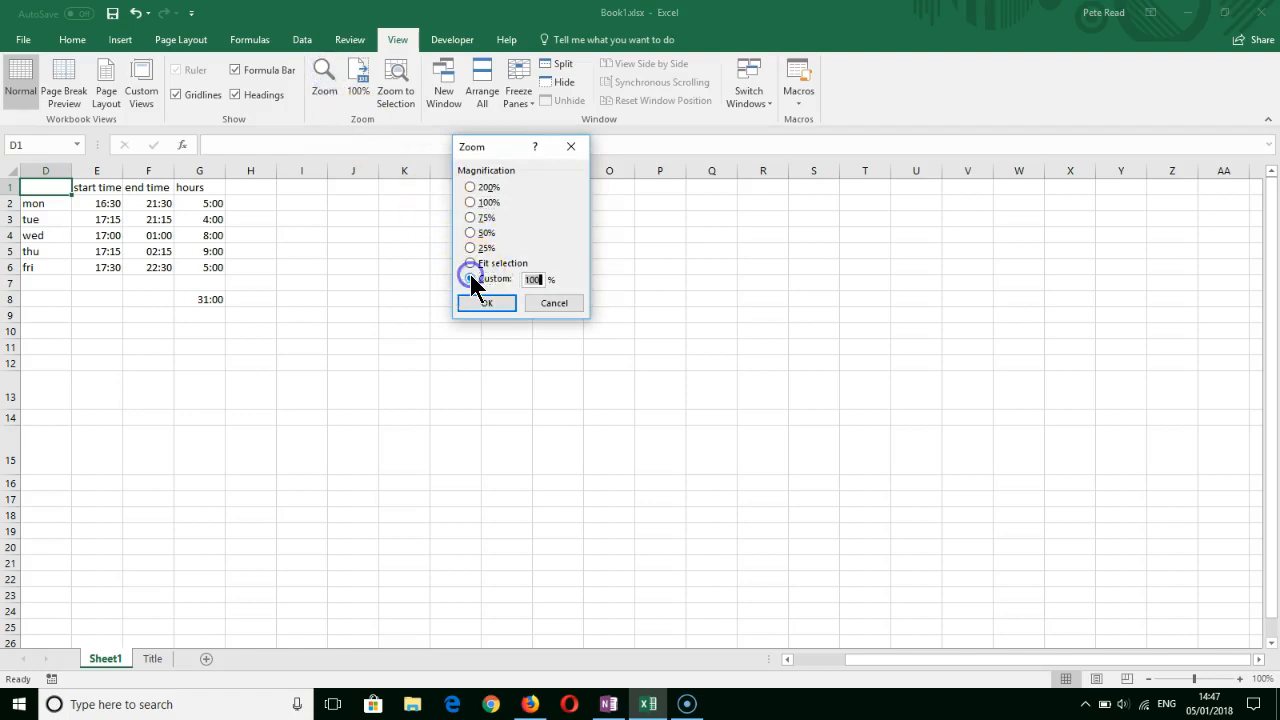
{"action": "type", "text": "25"}
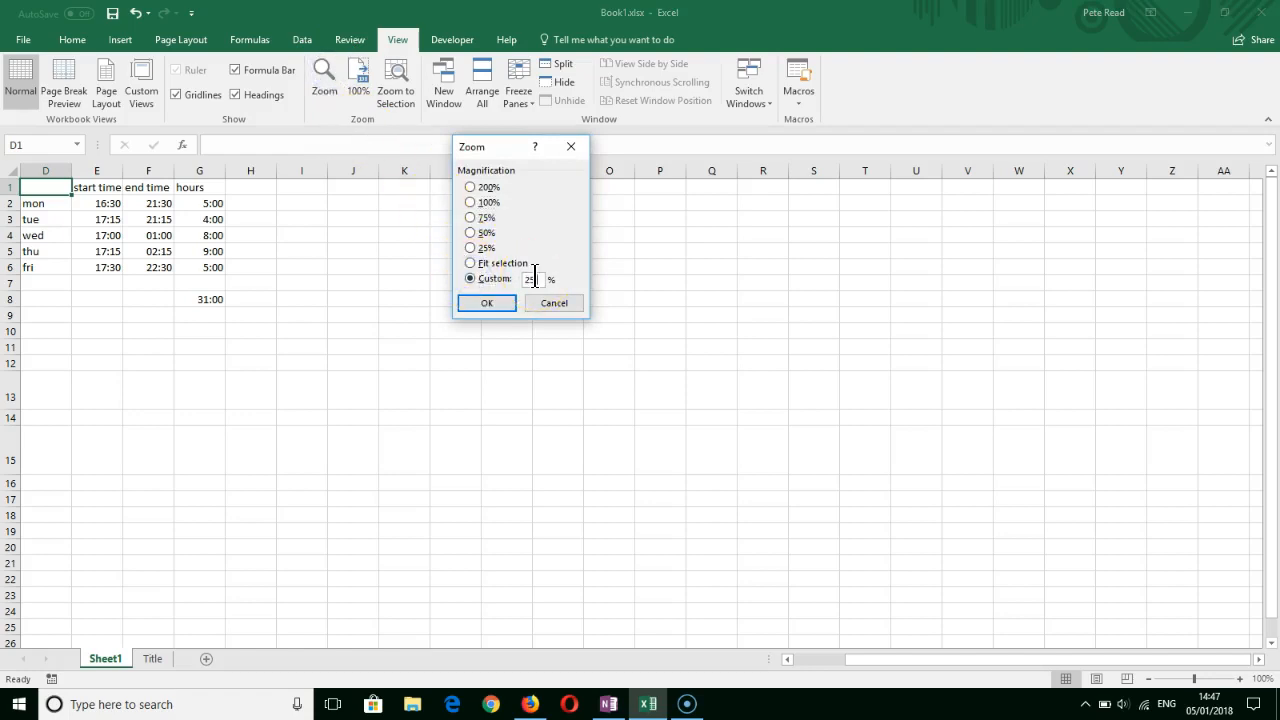
{"action": "key", "text": "Return"}
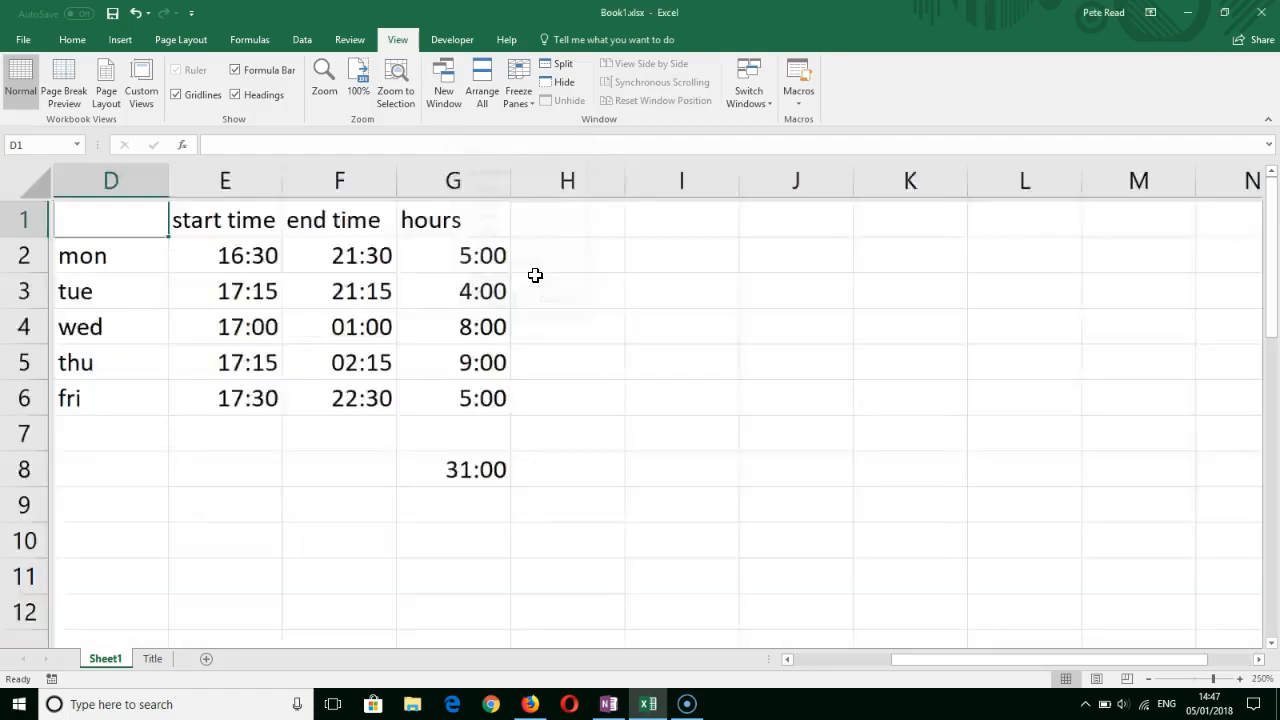
- Enter Mon in cell I2 and fill the weekday series down to Fri in I6
{"action": "left_click", "coordinate": [725, 227]}
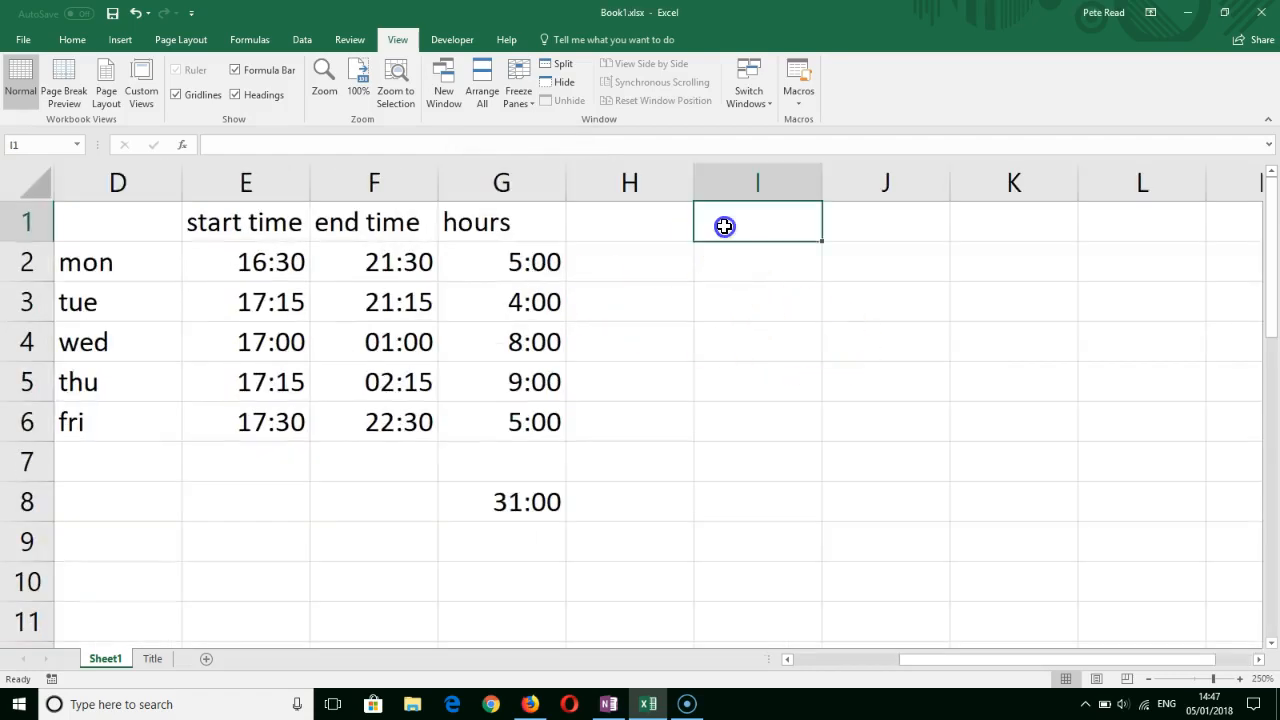
{"action": "left_click", "coordinate": [742, 266]}
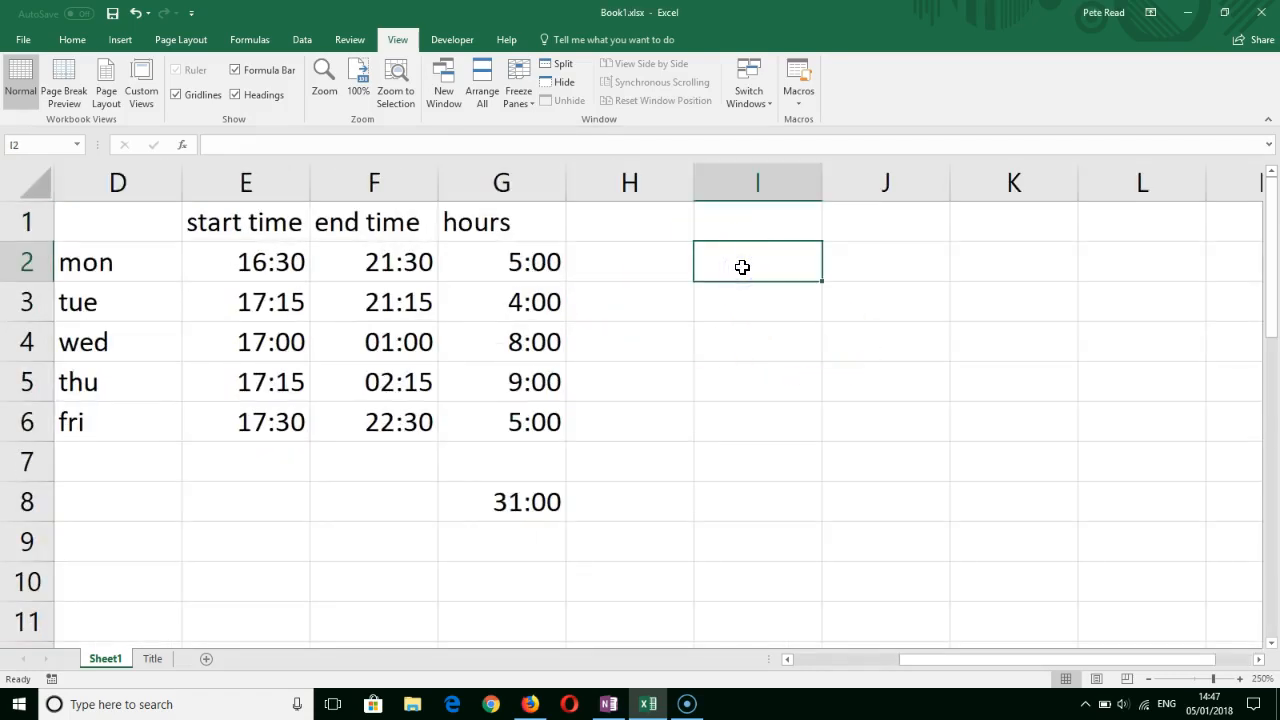
{"action": "type", "text": "Mon"}
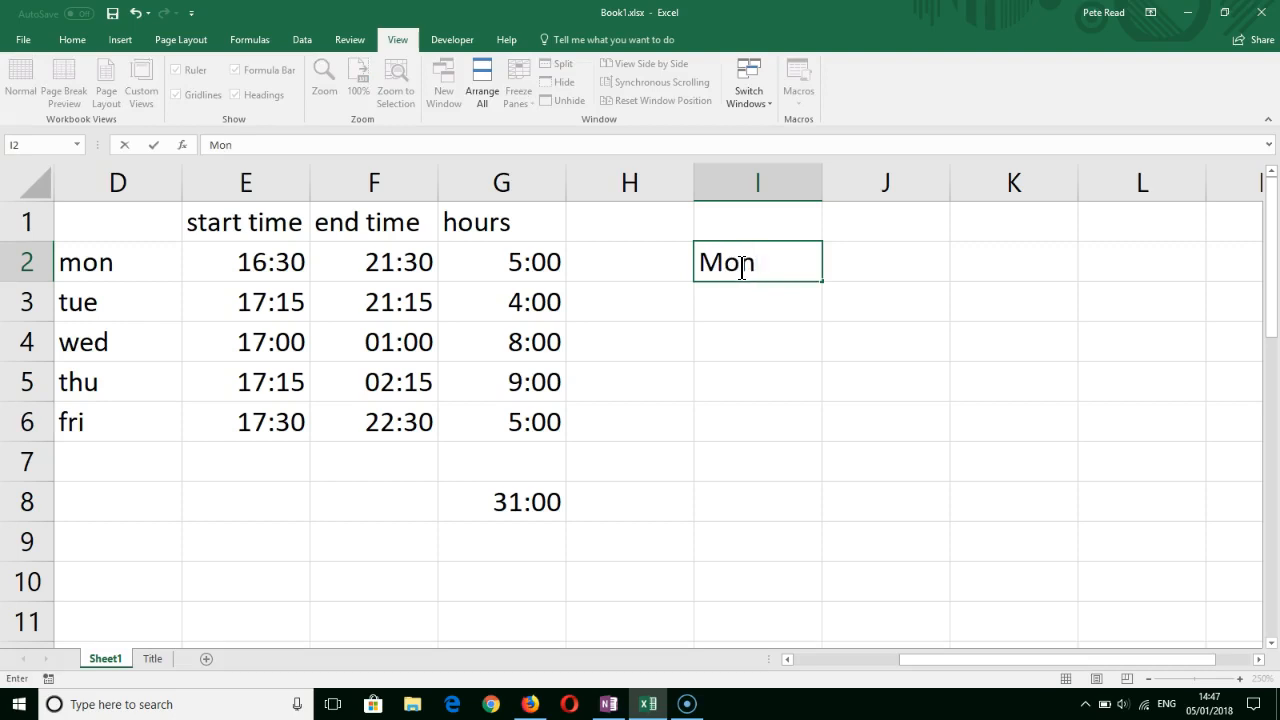
{"action": "left_click", "coordinate": [821, 277]}
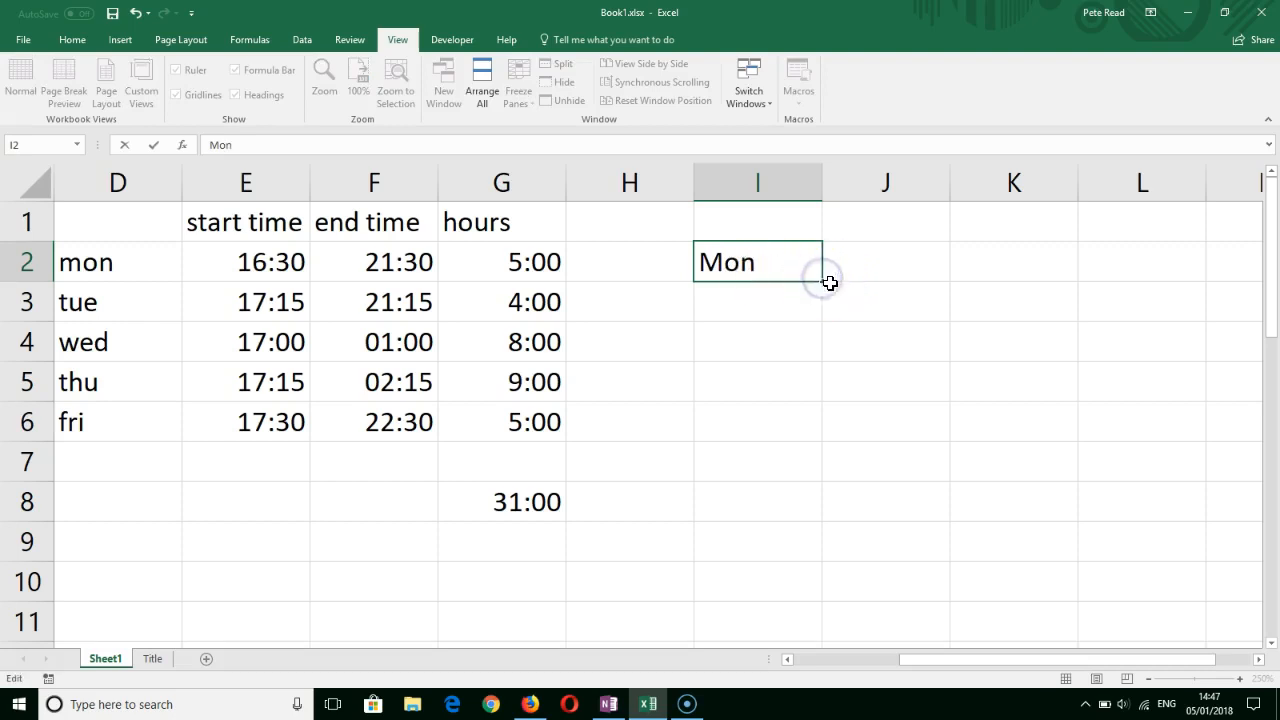
{"action": "left_click_drag", "start_coordinate": [822, 282], "coordinate": [817, 424]}
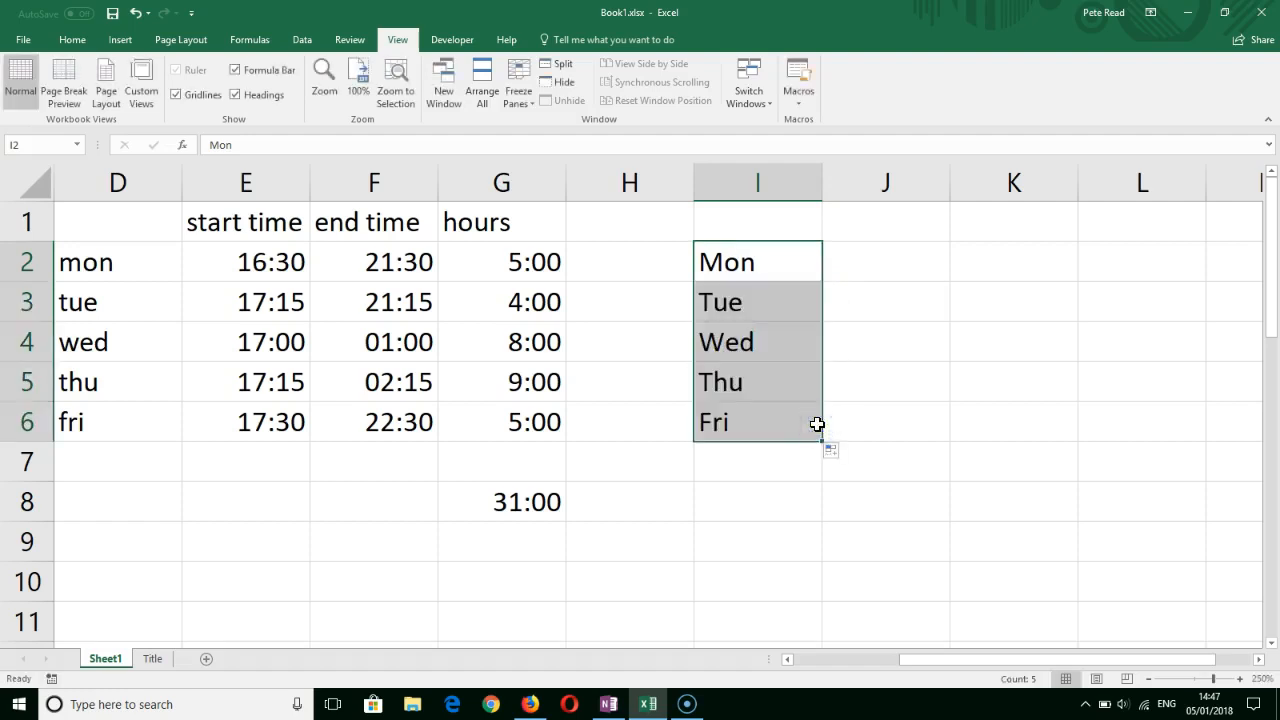
- Enter the column headings Start, End and Hours in cells J1 to L1
{"action": "left_click", "coordinate": [836, 212]}
{"action": "type", "text": "Start"}
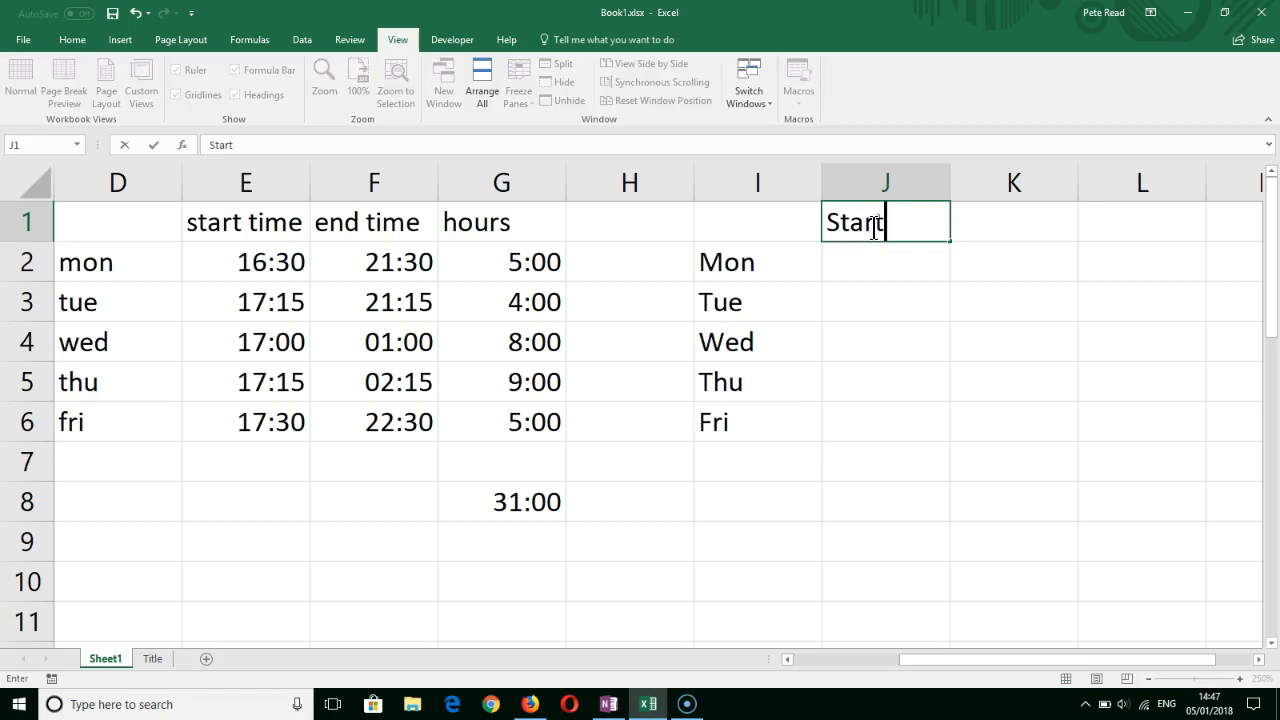
{"action": "key", "text": "Tab"}
{"action": "type", "text": "End"}
{"action": "key", "text": "Tab"}
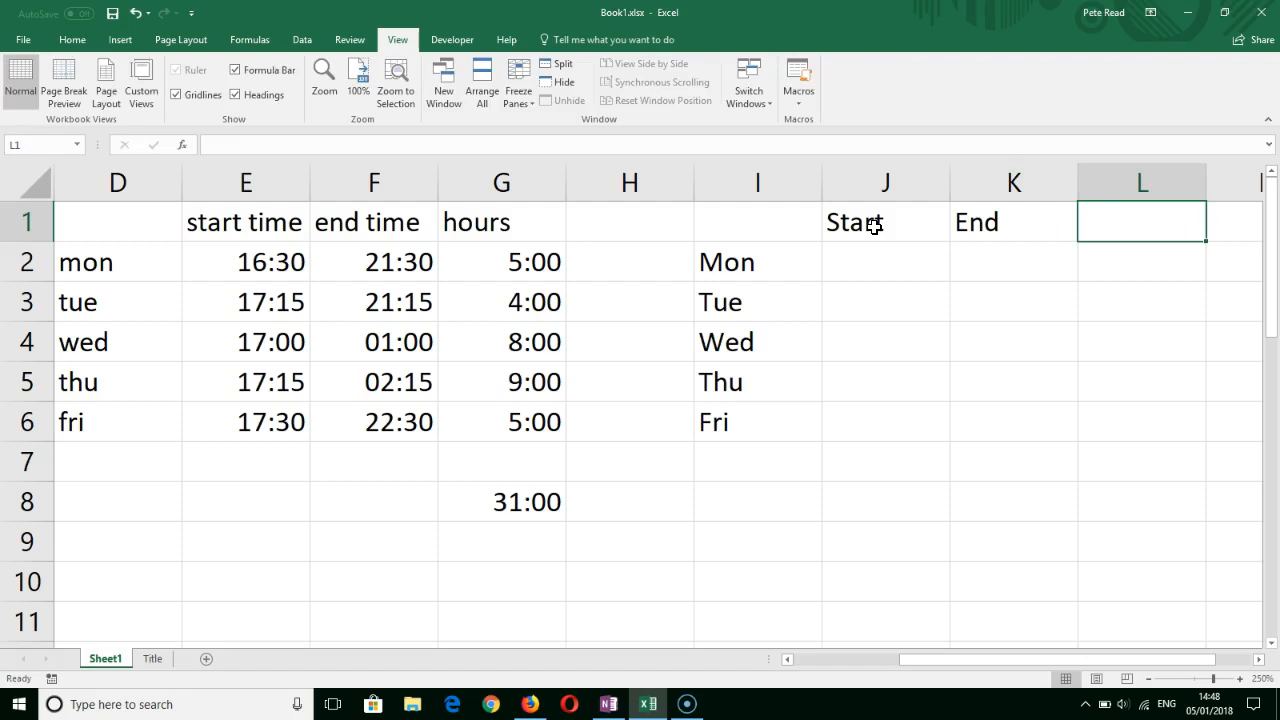
{"action": "type", "text": "Hours"}
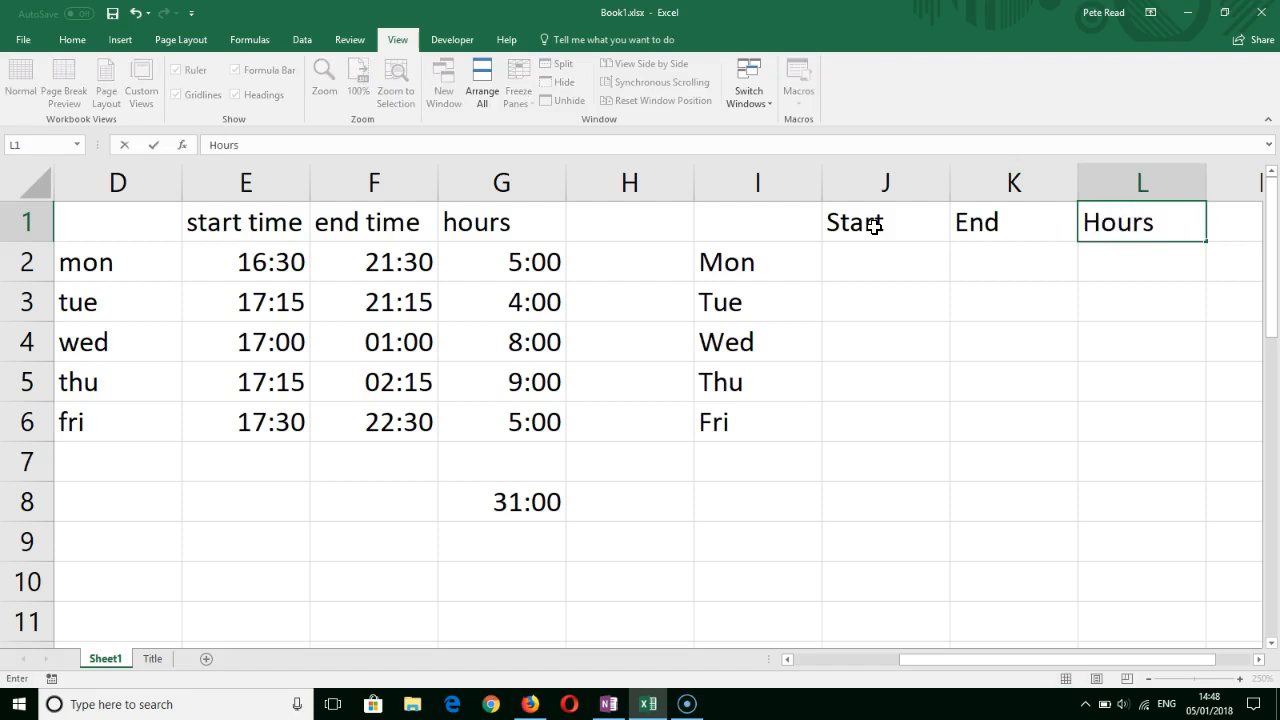
{"action": "key", "text": "Return"}
- Enter 5 pm, with a space before pm, as Monday's start time in cell J2
{"action": "key", "text": "Left"}
{"action": "key", "text": "Left"}
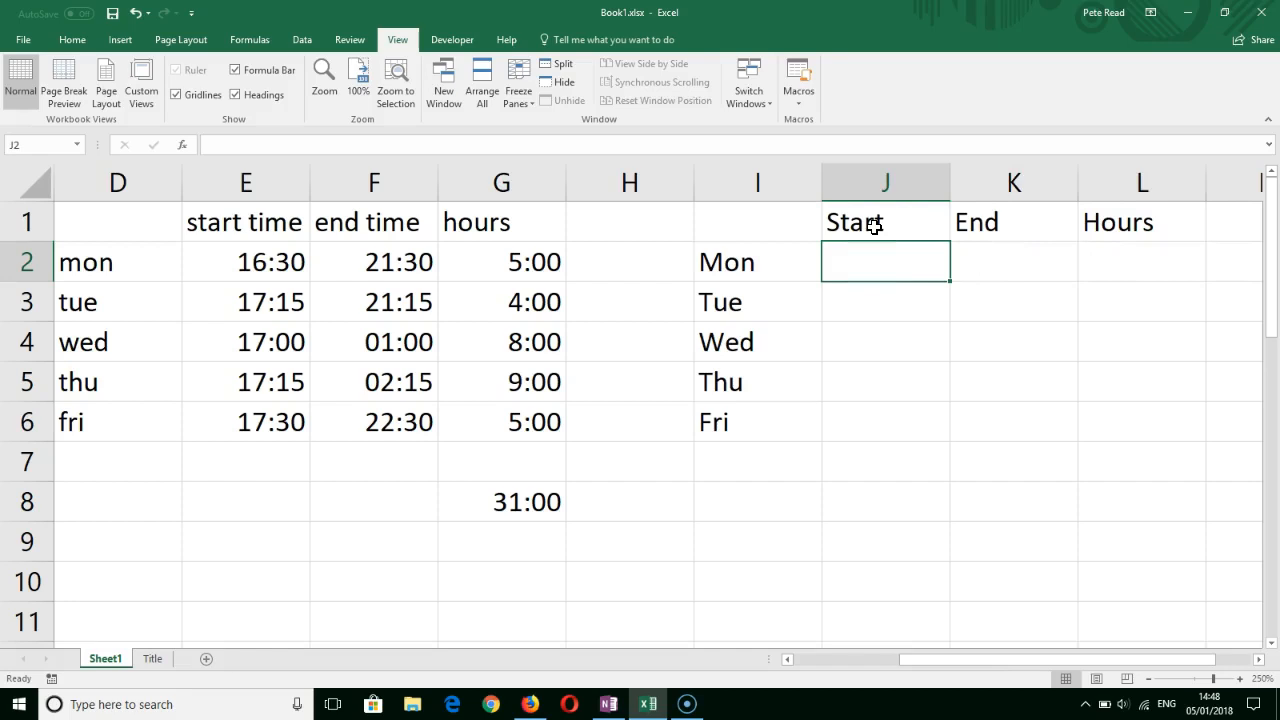
{"action": "type", "text": "5 pm"}
{"action": "key", "text": "Return"}
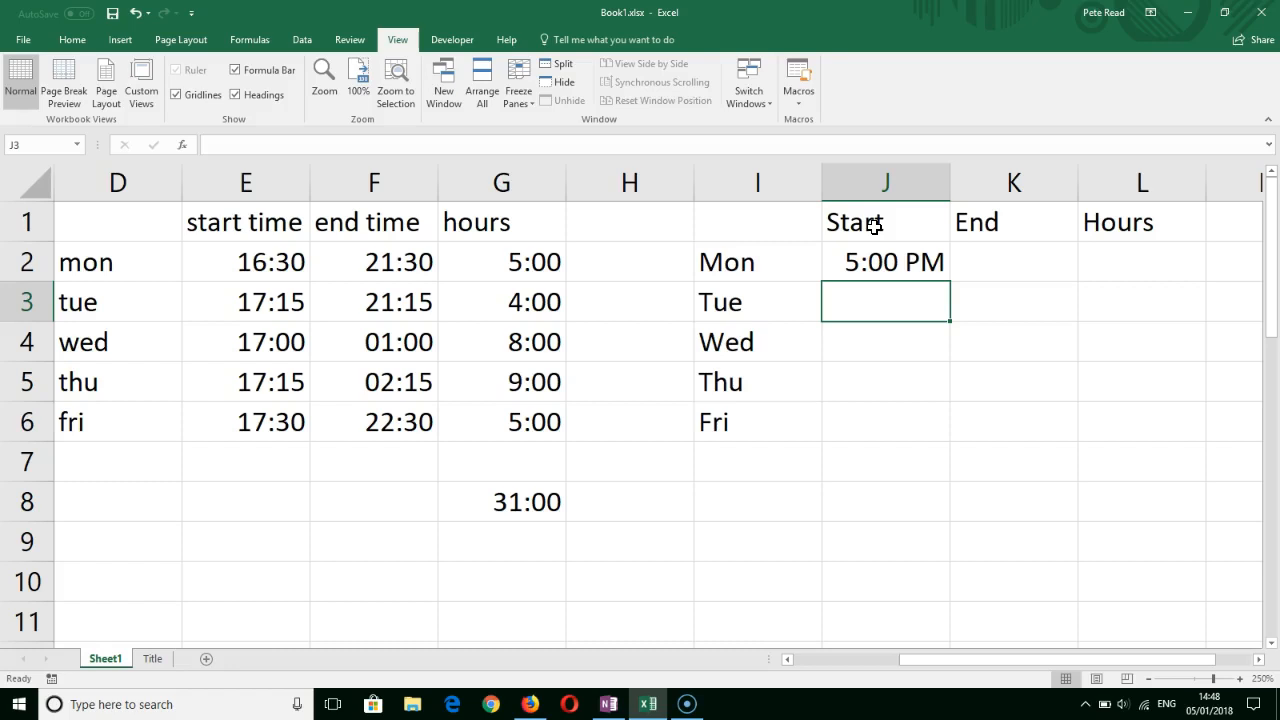
- Replace Monday's start time in J2 with 5pm, written without a space
{"action": "left_click", "coordinate": [877, 261]}
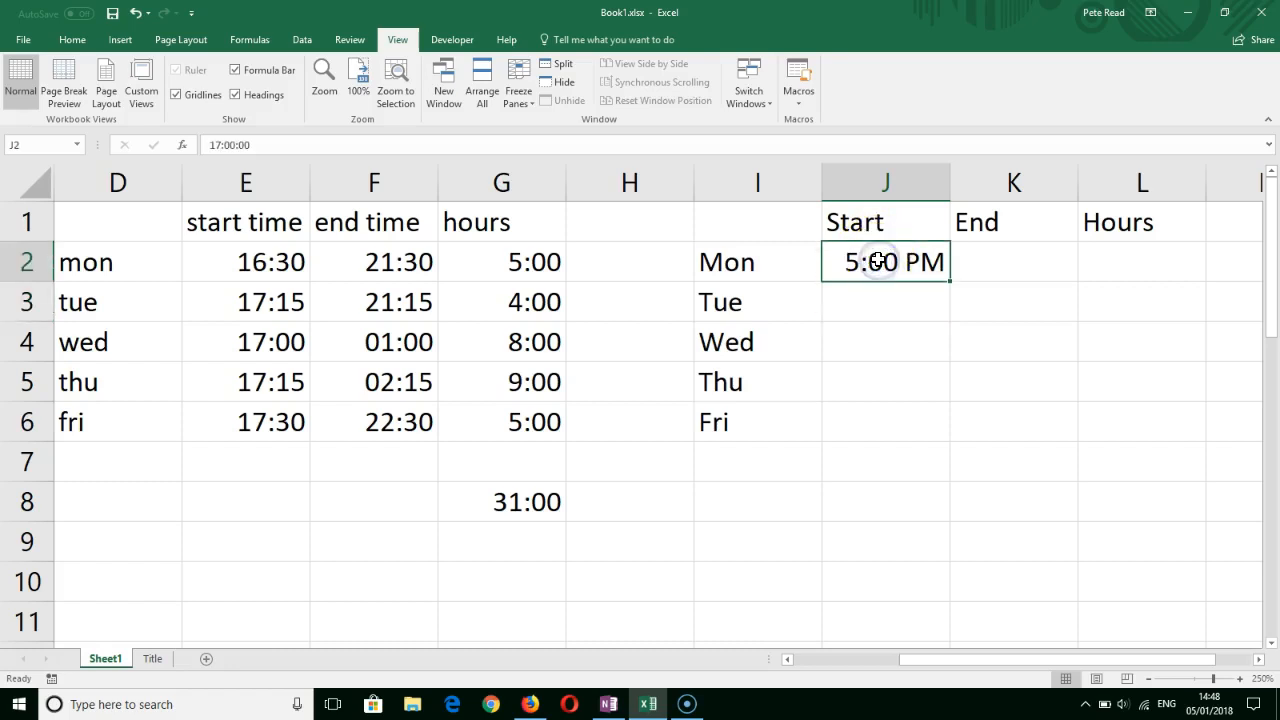
{"action": "type", "text": "5pm"}
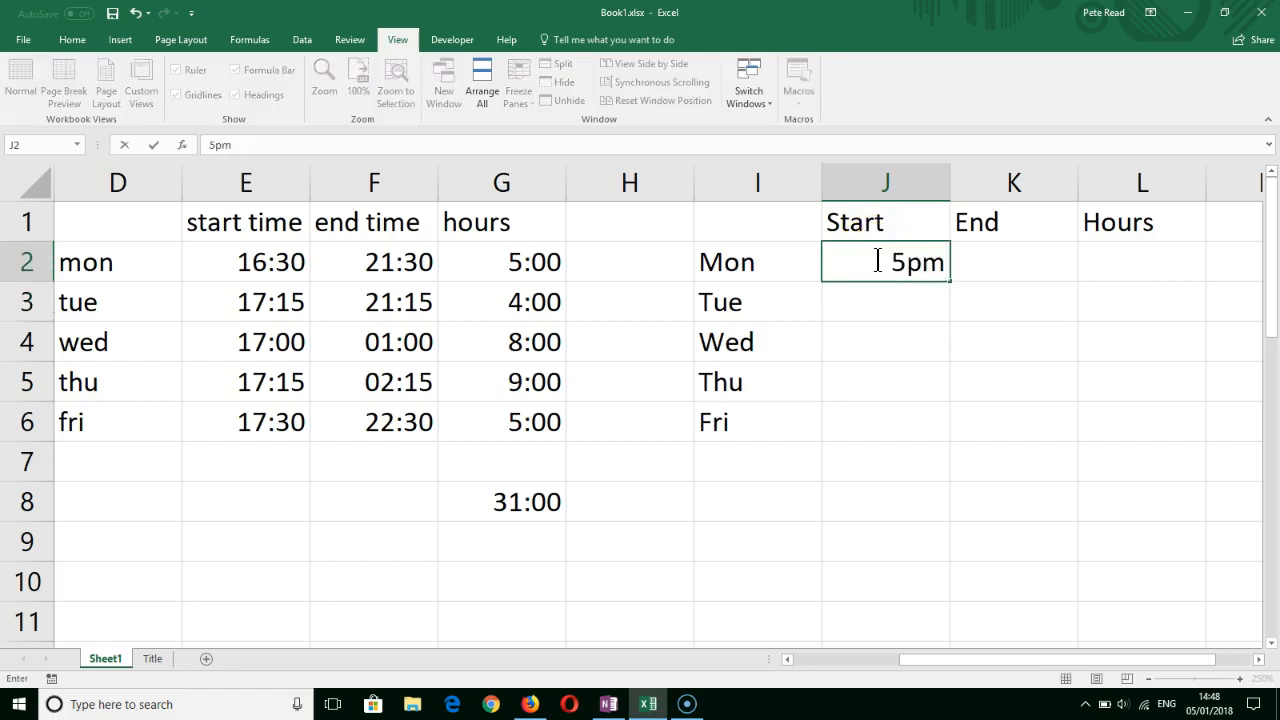
{"action": "key", "text": "Return"}
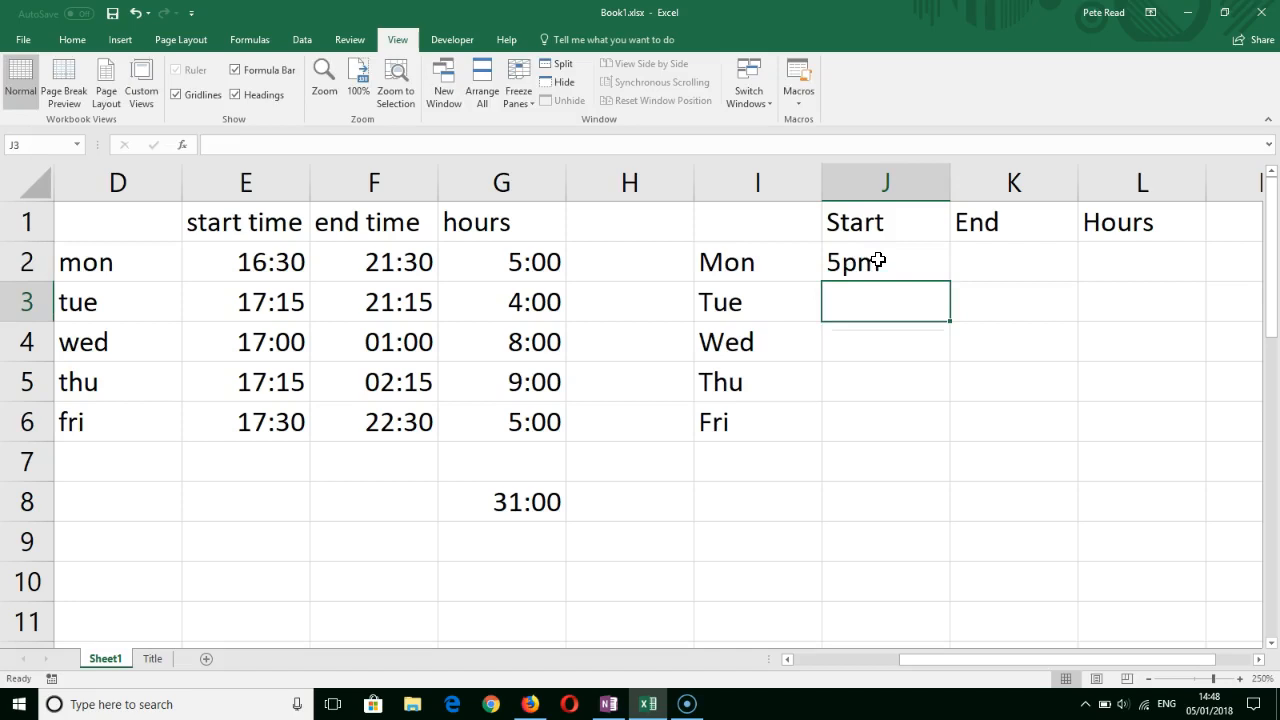
- Replace Monday's start time in J2 with the 24-hour entry 17:00
{"action": "left_click", "coordinate": [877, 261]}
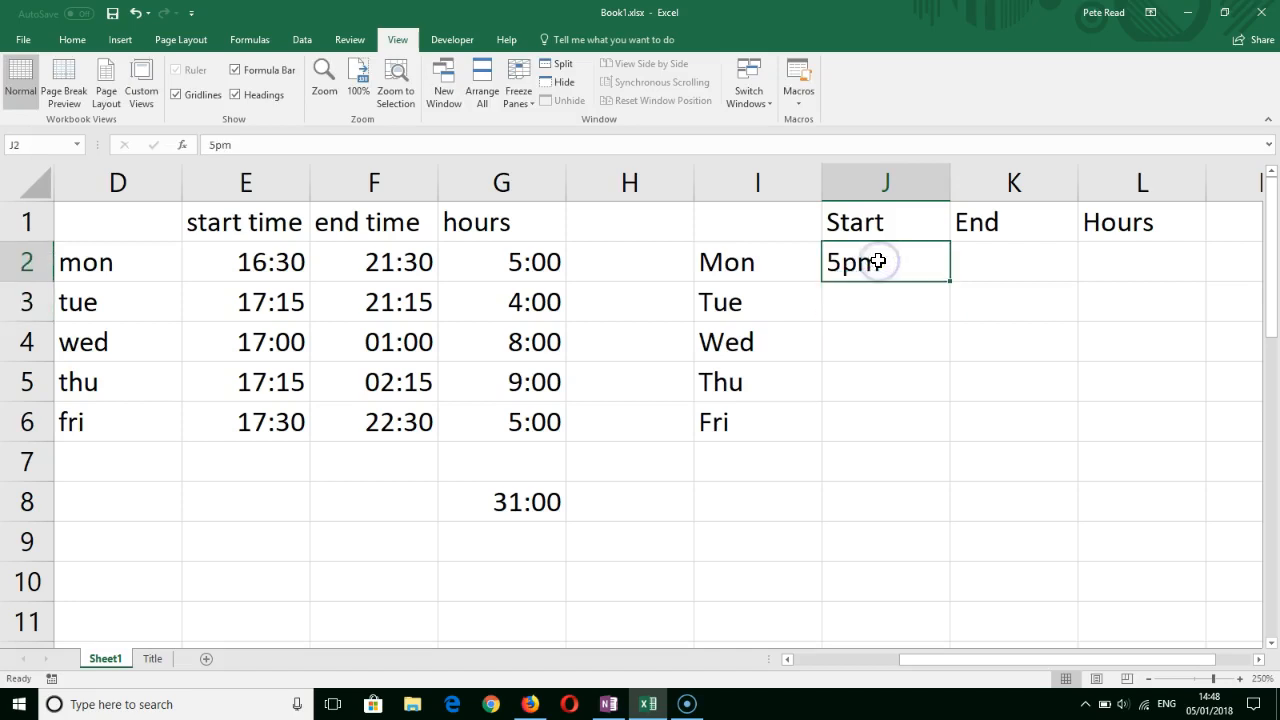
{"action": "type", "text": "17"}
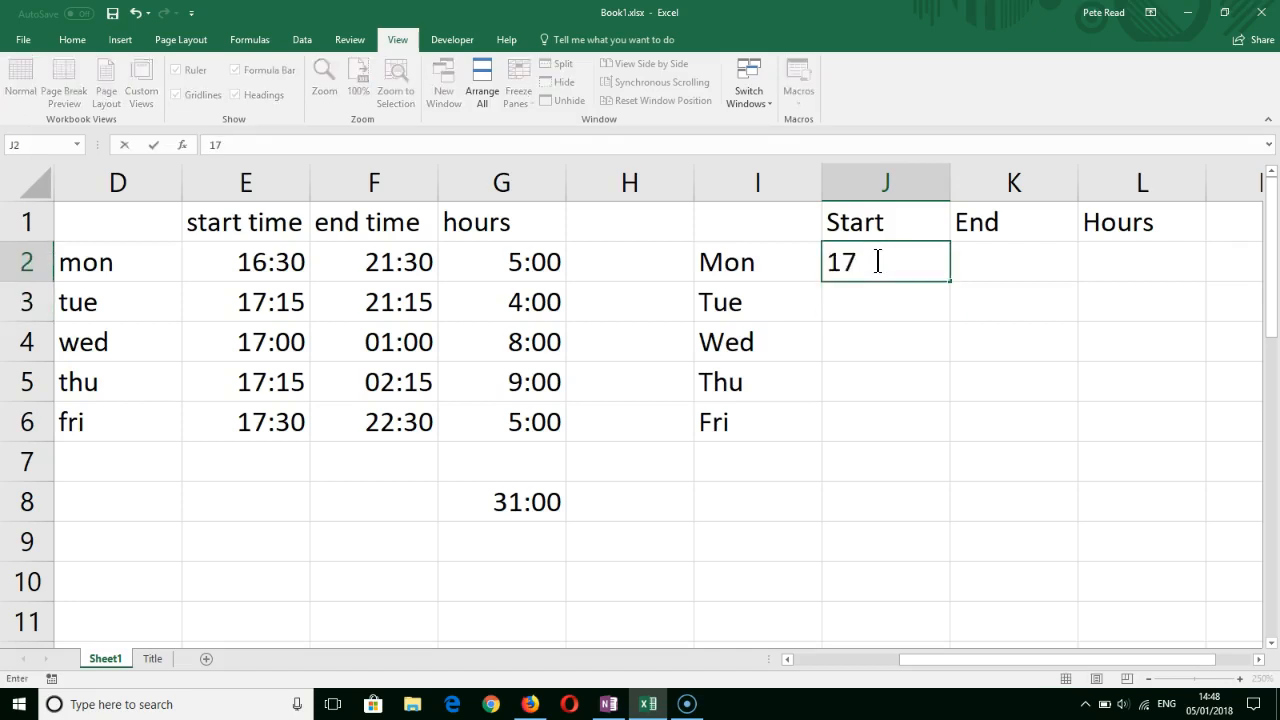
{"action": "type", "text": ":00"}
{"action": "key", "text": "Return"}
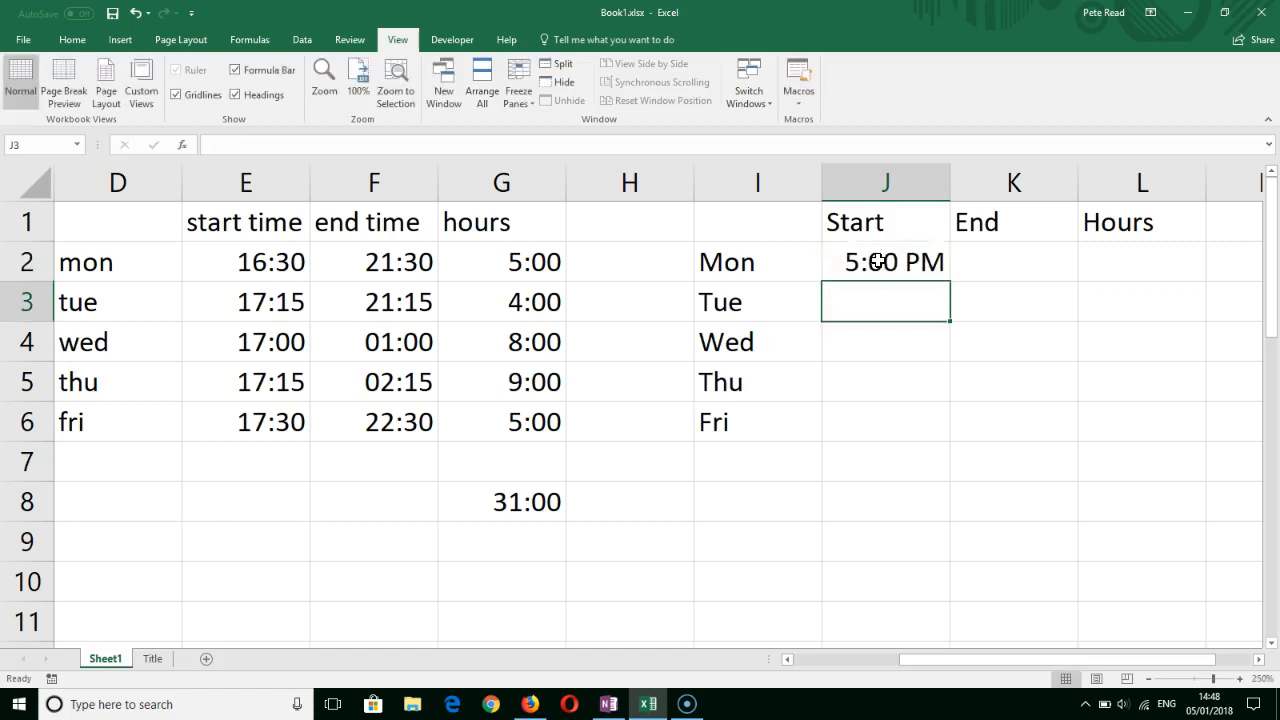
- Apply the standard Time number format to Monday's start time in J2
{"action": "left_click", "coordinate": [877, 261]}
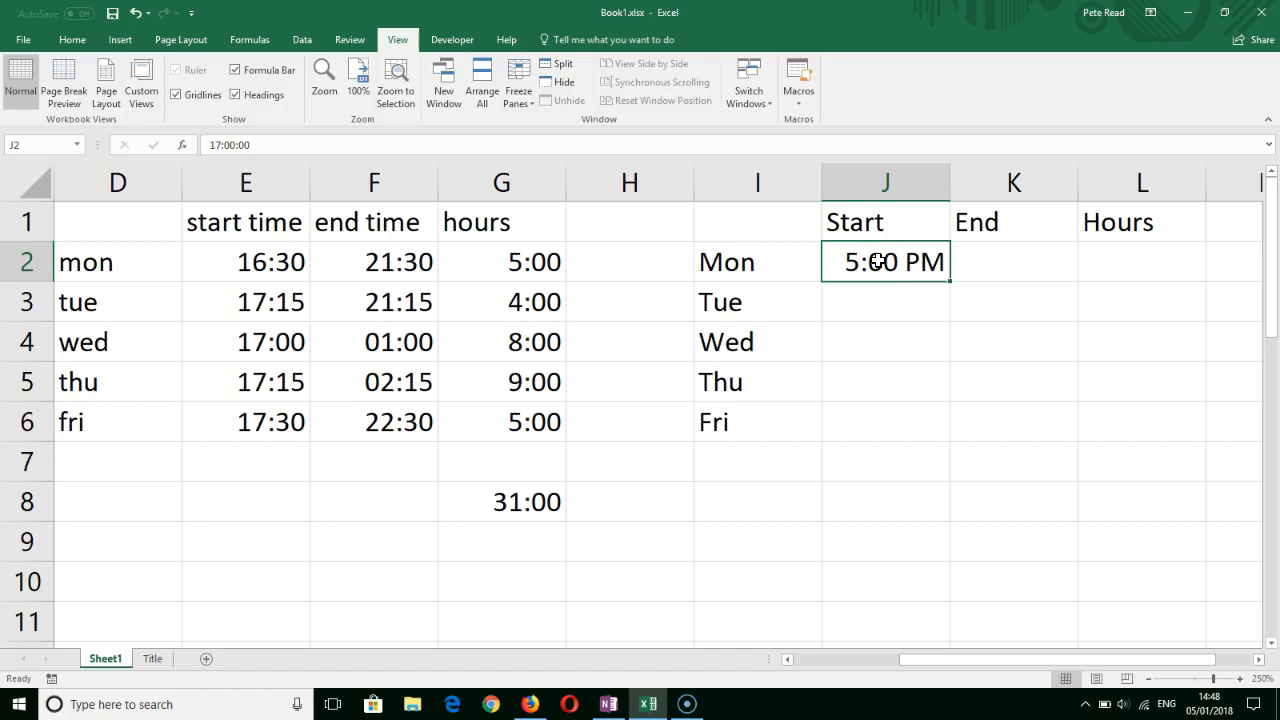
{"action": "left_click", "coordinate": [70, 39]}
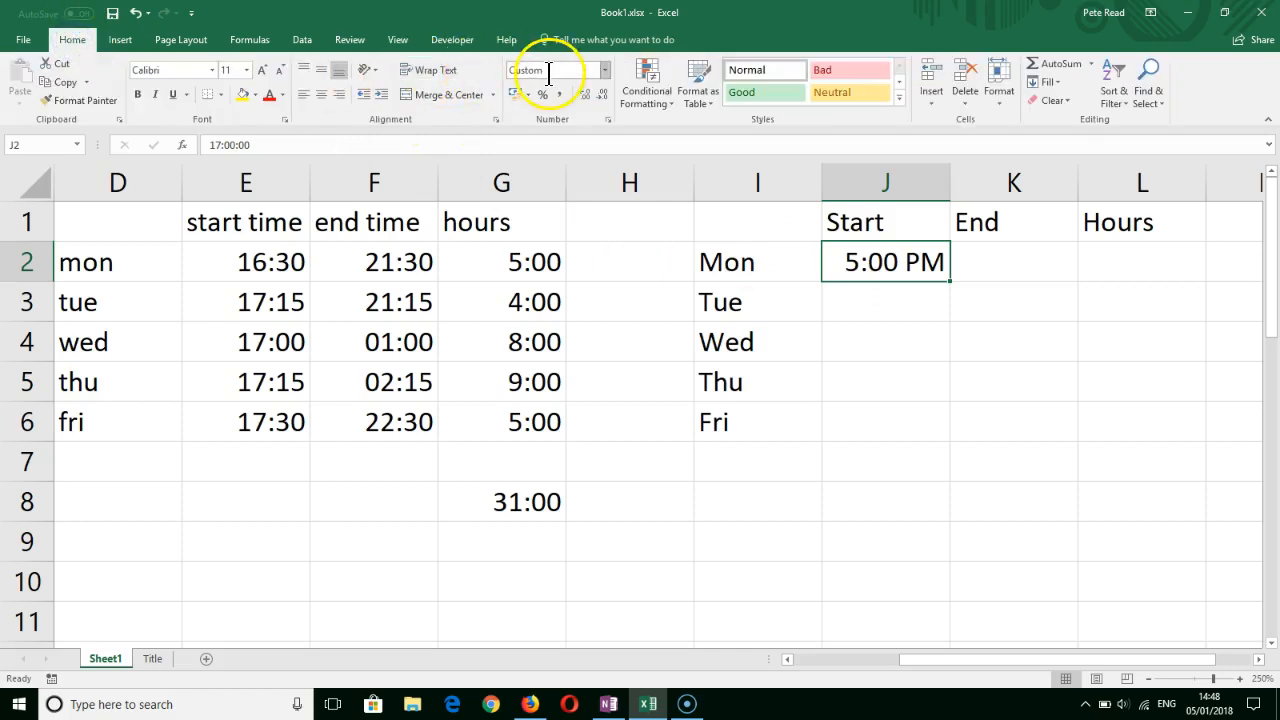
{"action": "left_click", "coordinate": [606, 69]}
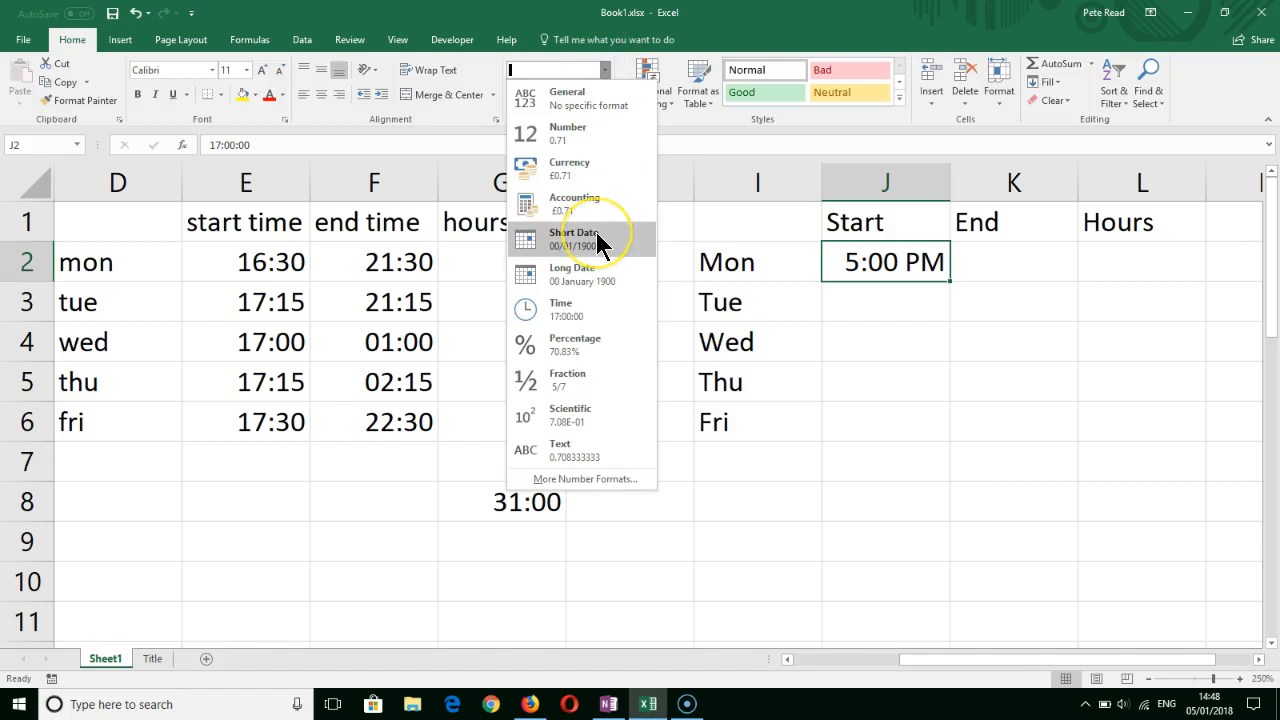
{"action": "left_click", "coordinate": [580, 300]}
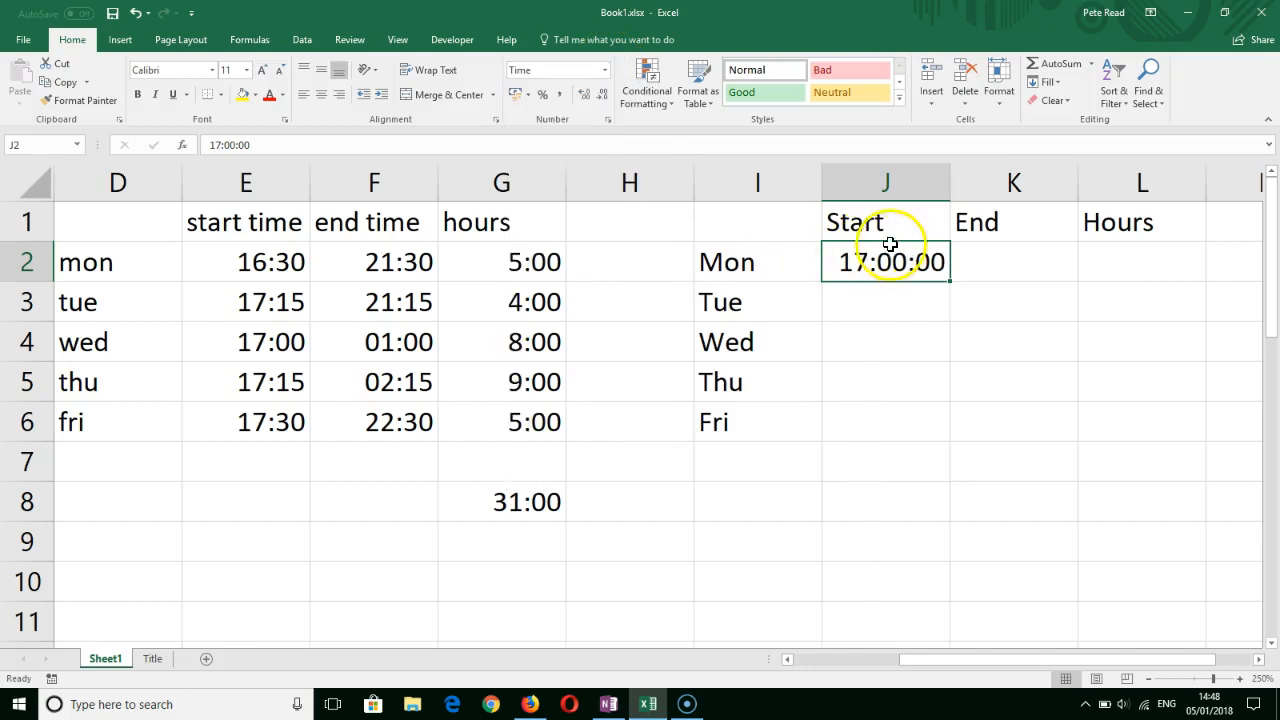
- Apply the custom number format hh:mm to Monday's start time in J2
{"action": "left_click", "coordinate": [604, 70]}
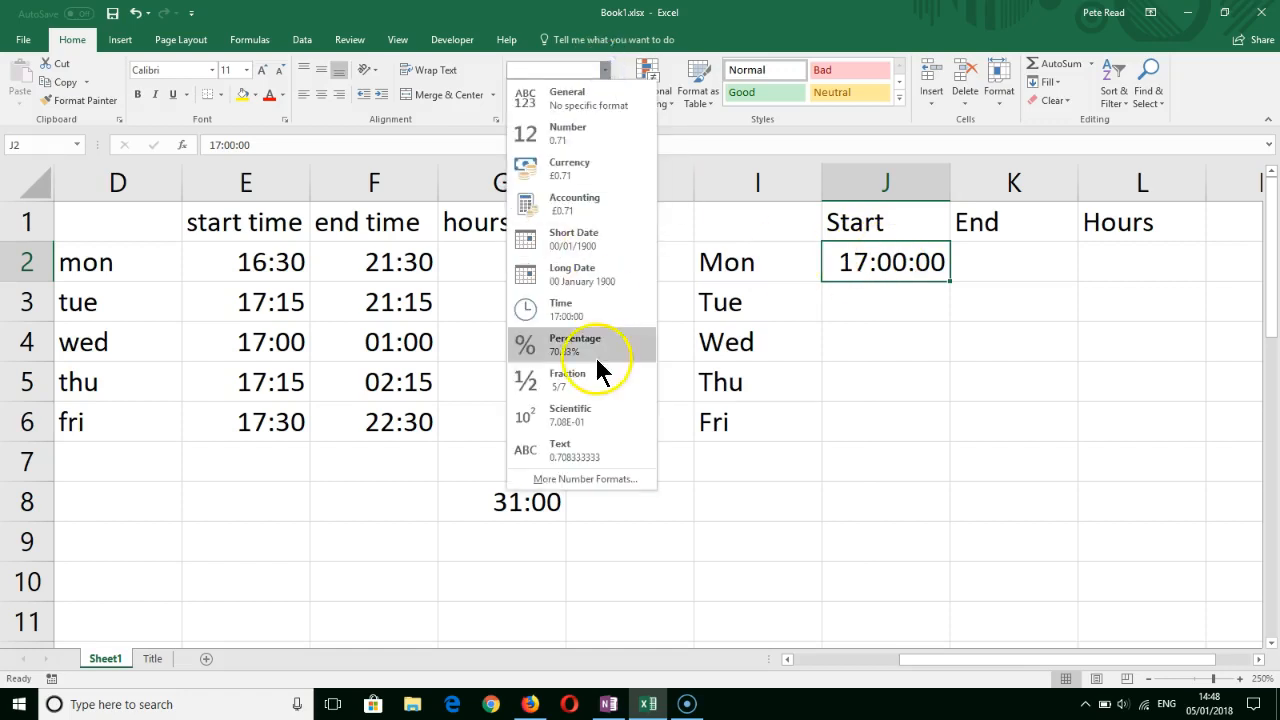
{"action": "left_click", "coordinate": [586, 478]}
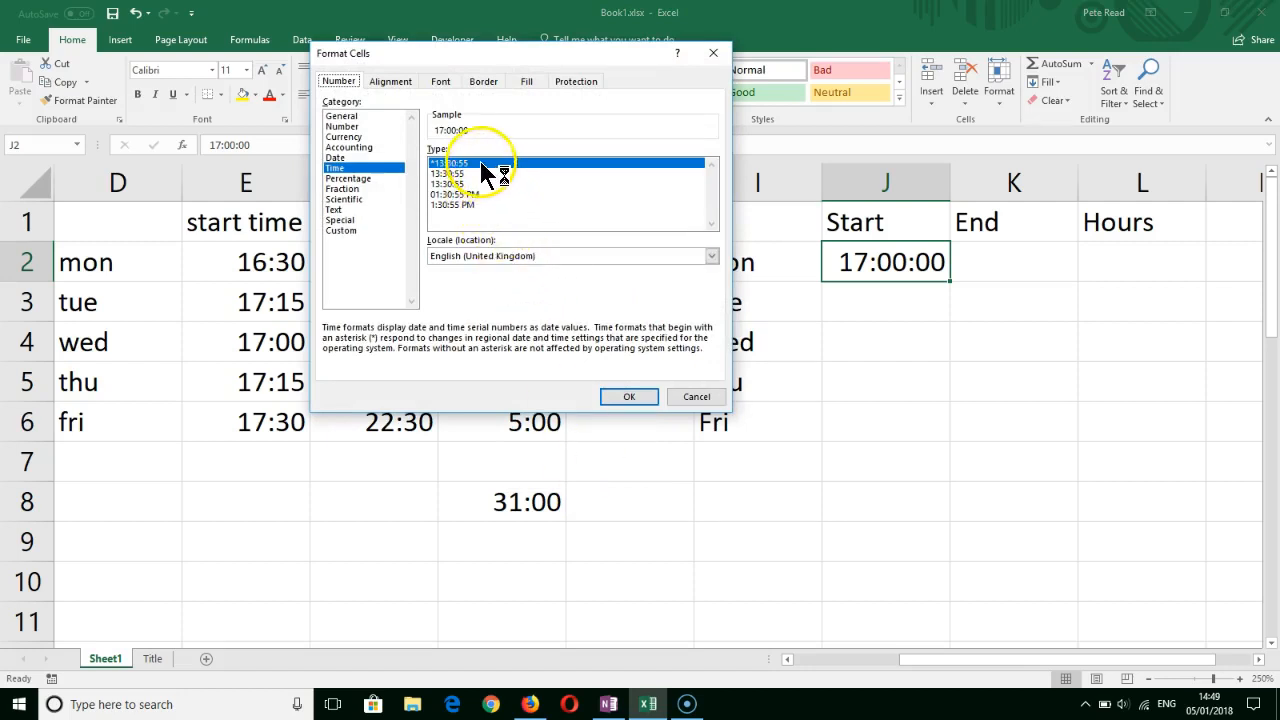
{"action": "left_click", "coordinate": [356, 230]}
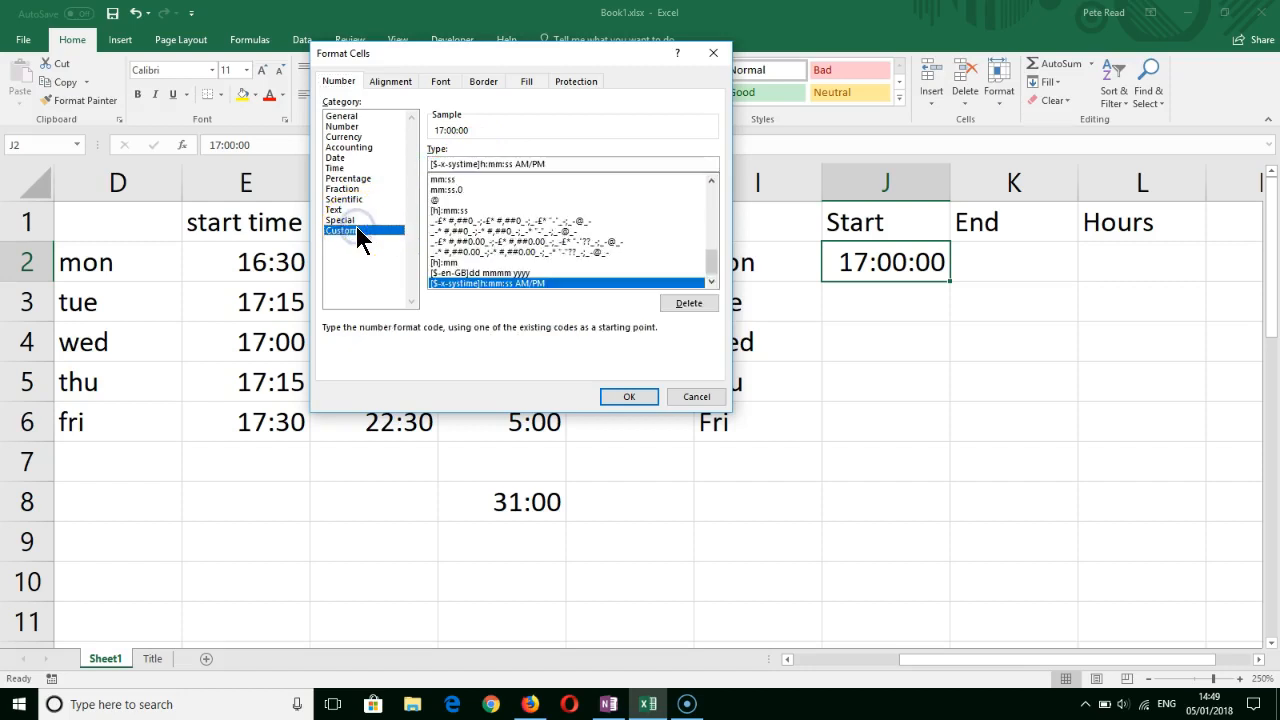
{"action": "left_click_drag", "start_coordinate": [561, 161], "coordinate": [445, 160]}
{"action": "left_click_drag", "start_coordinate": [541, 162], "coordinate": [424, 163]}
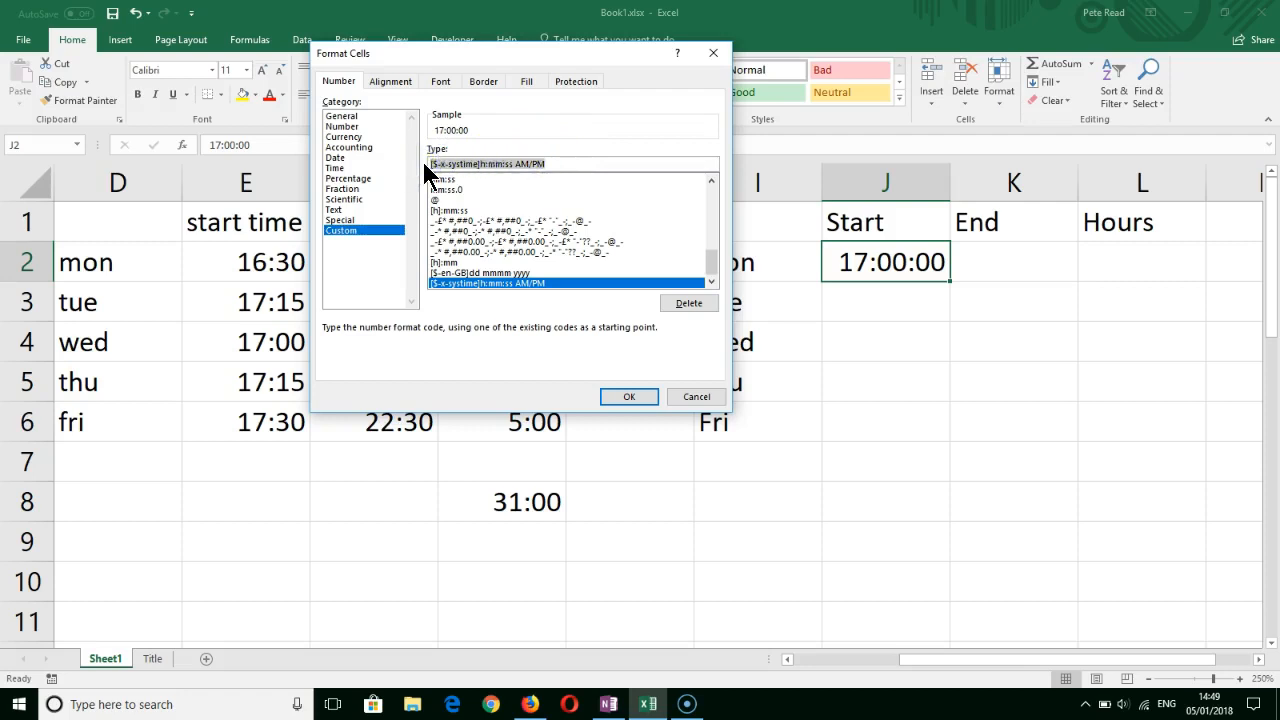
{"action": "type", "text": "hh:mm"}
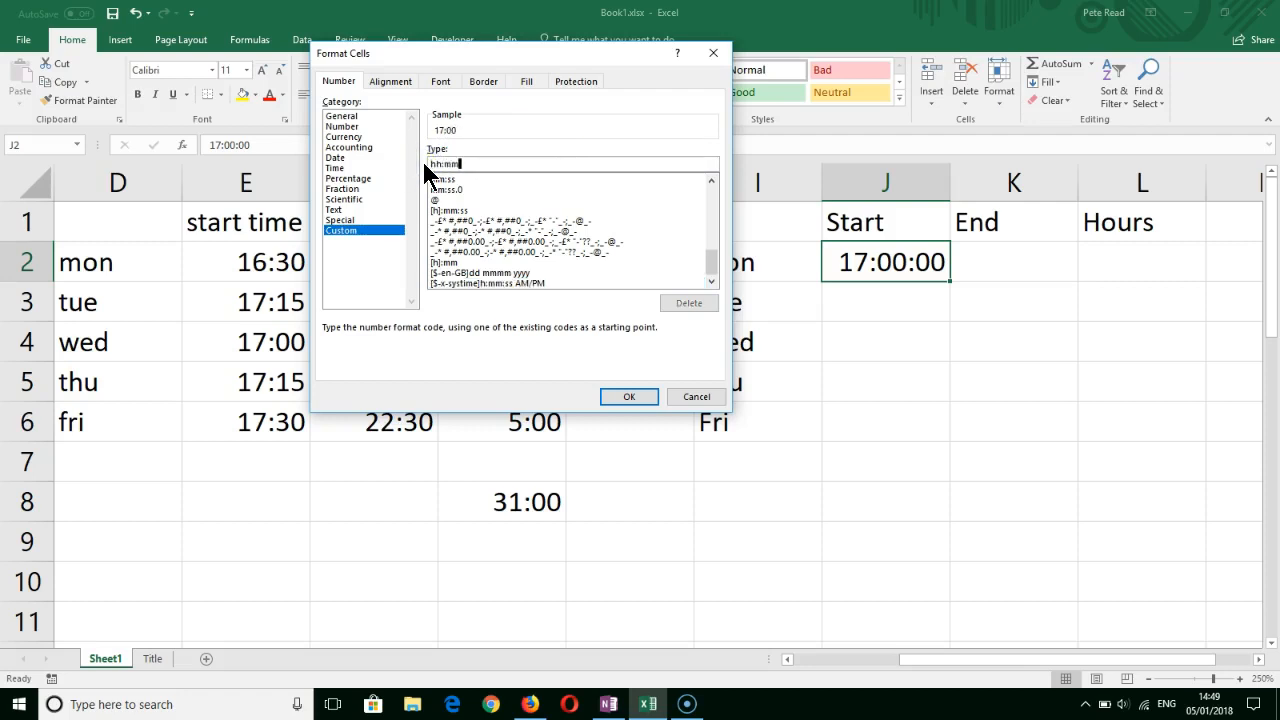
{"action": "key", "text": "Return"}
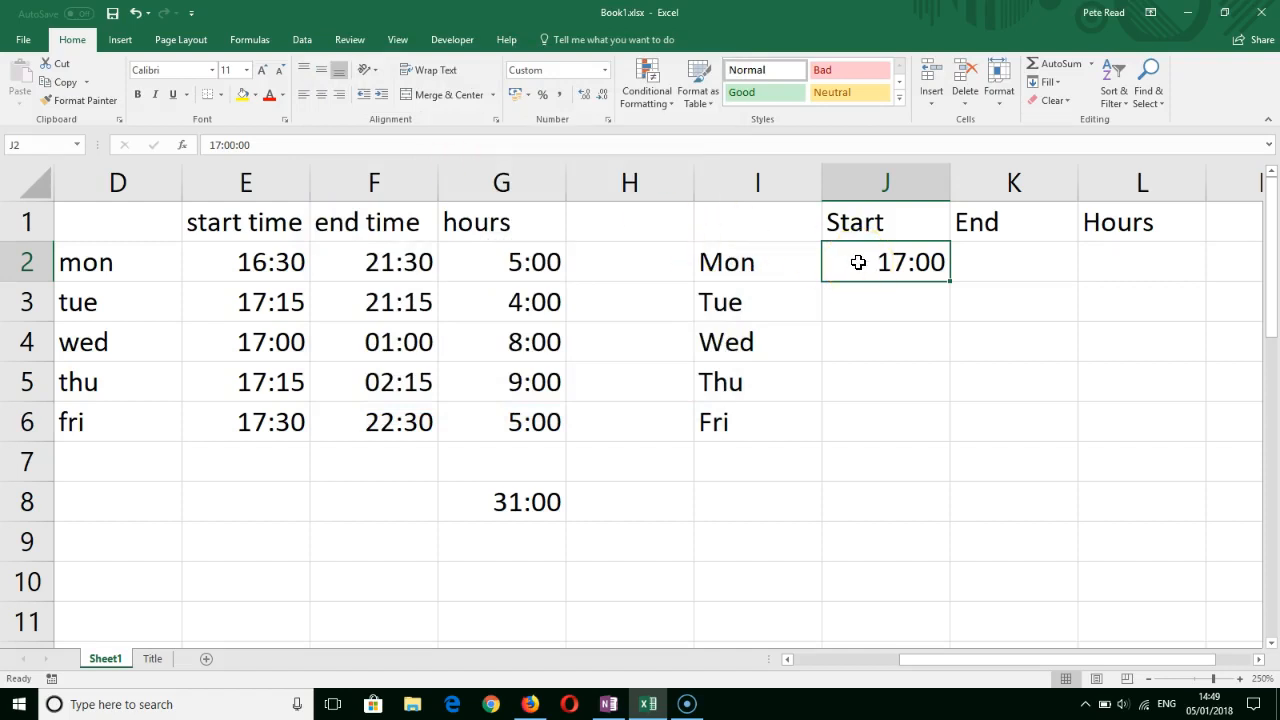
- Enter 21:00 as Monday's end time in cell K2
{"action": "left_click", "coordinate": [976, 263]}
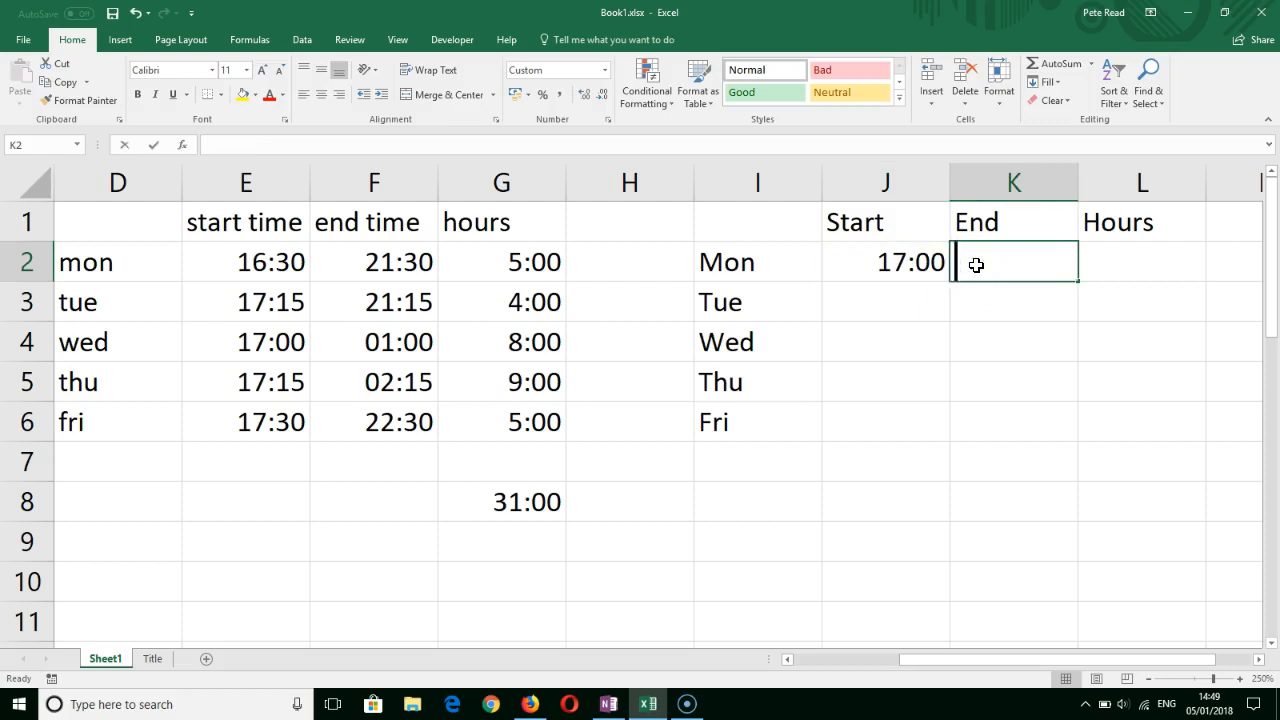
{"action": "type", "text": "21:00"}
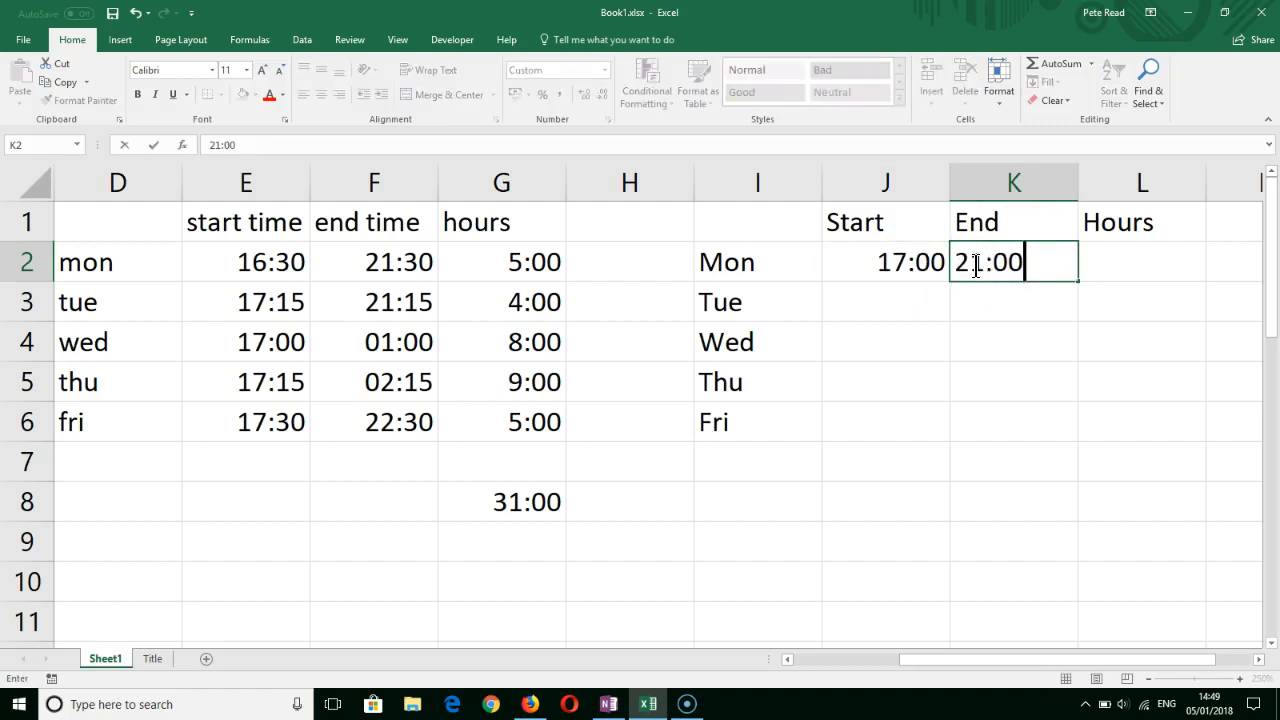
{"action": "key", "text": "Return"}
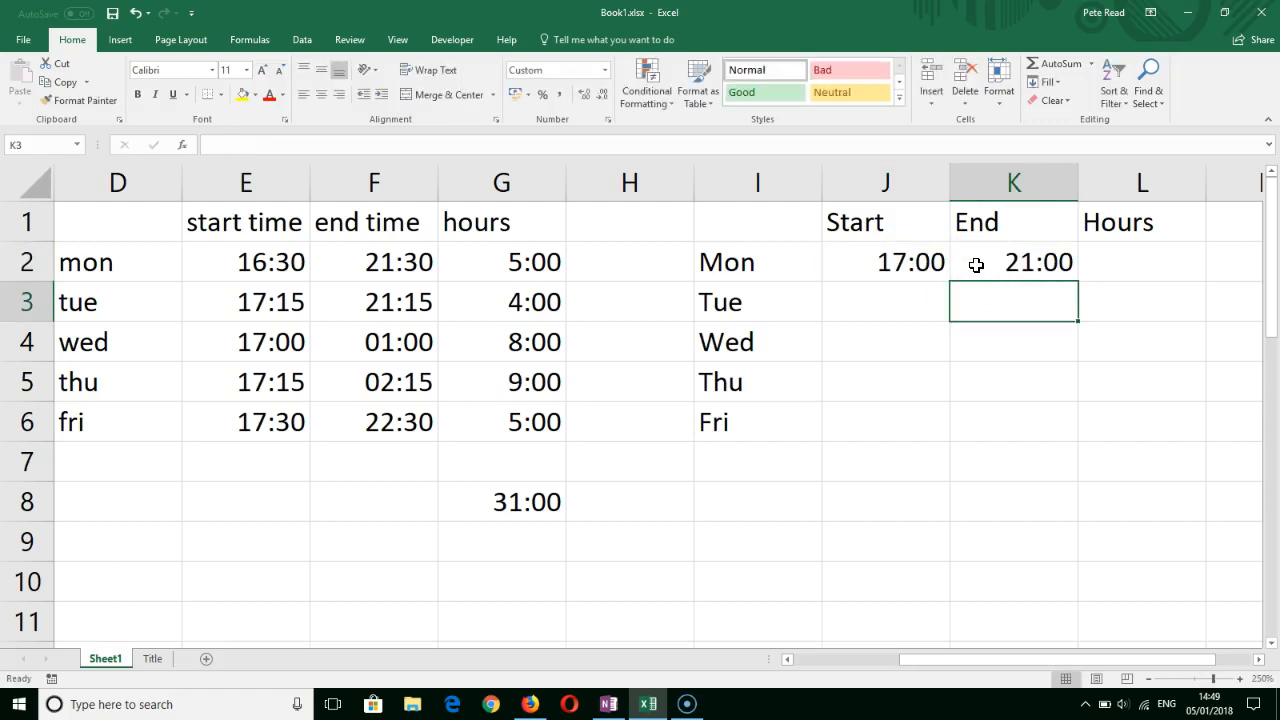
- Calculate Monday's hours in L2 by subtracting the start time from the end time with the formula =K2-J2
{"action": "left_click", "coordinate": [922, 260]}
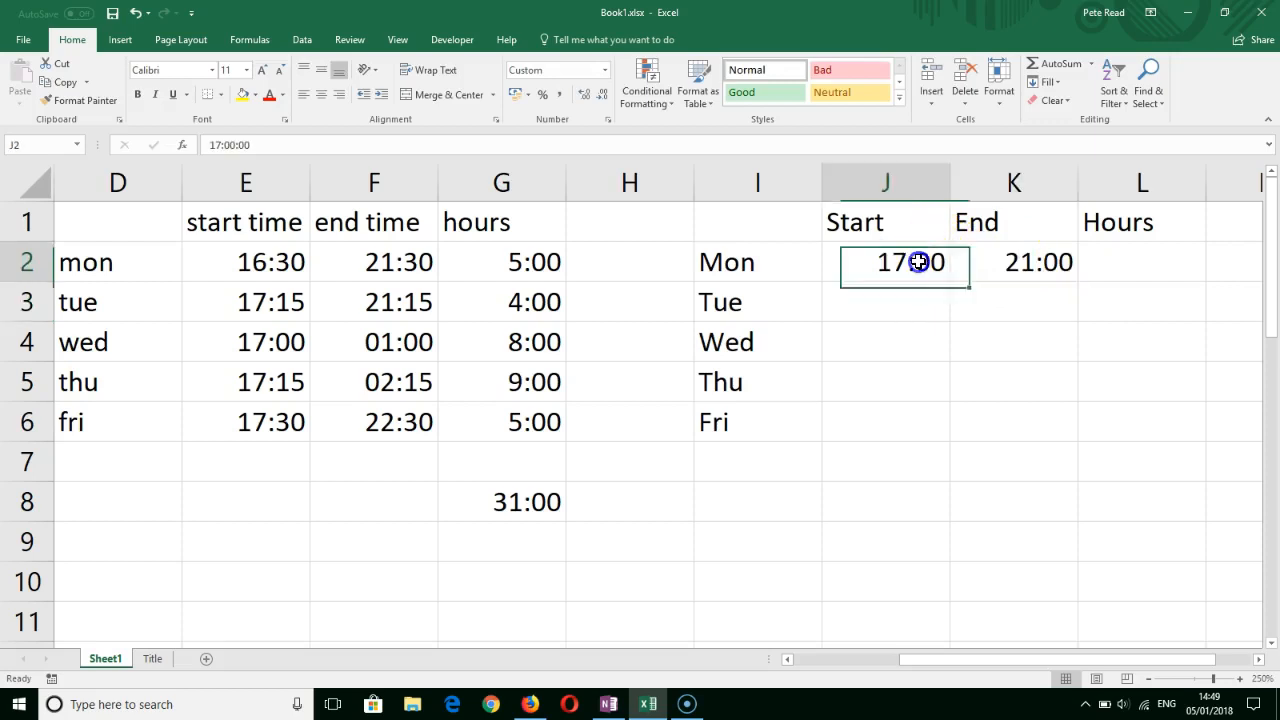
{"action": "left_click", "coordinate": [1003, 256]}
{"action": "left_click", "coordinate": [1152, 257]}
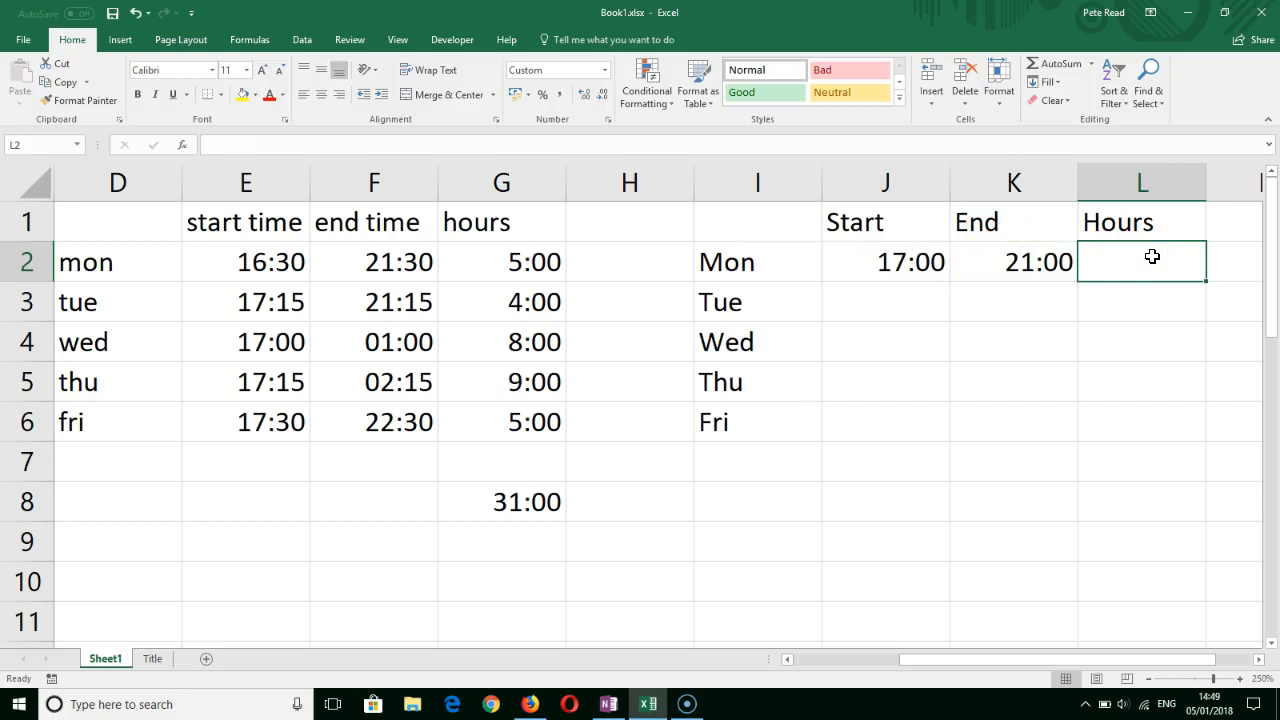
{"action": "type", "text": "="}
{"action": "left_click", "coordinate": [1045, 260]}
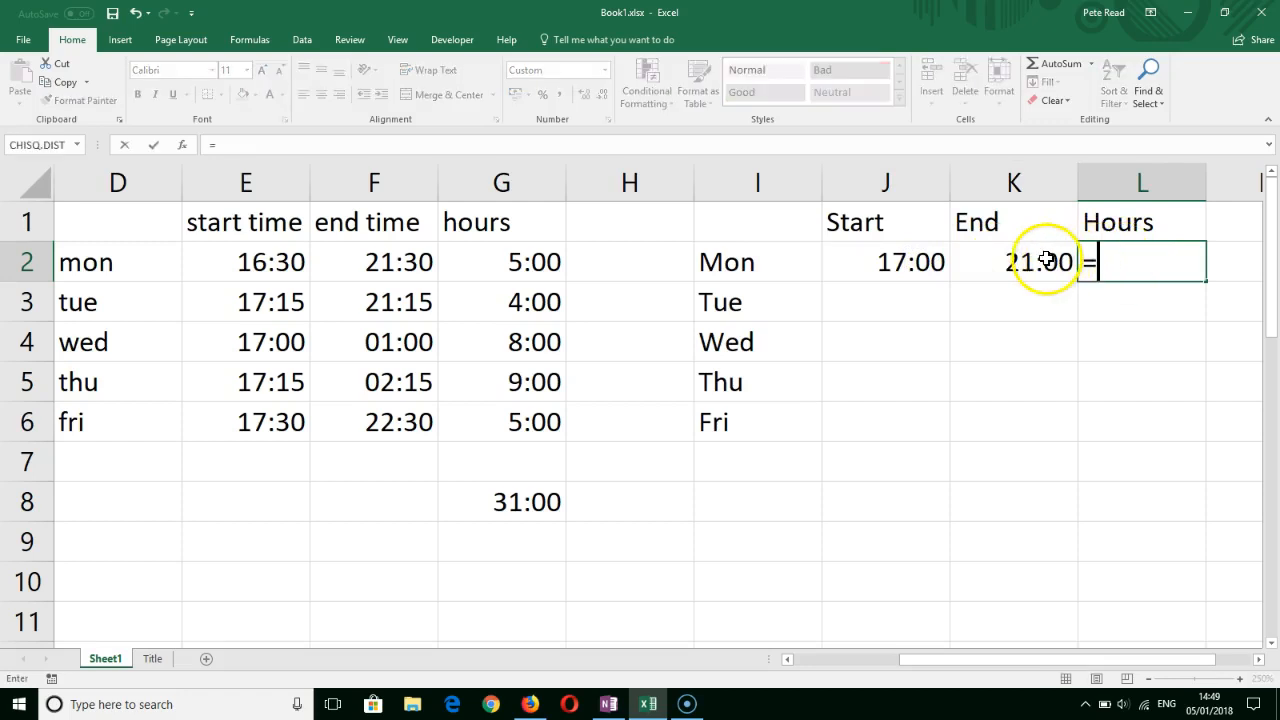
{"action": "type", "text": "-"}
{"action": "left_click", "coordinate": [903, 257]}
{"action": "key", "text": "Return"}
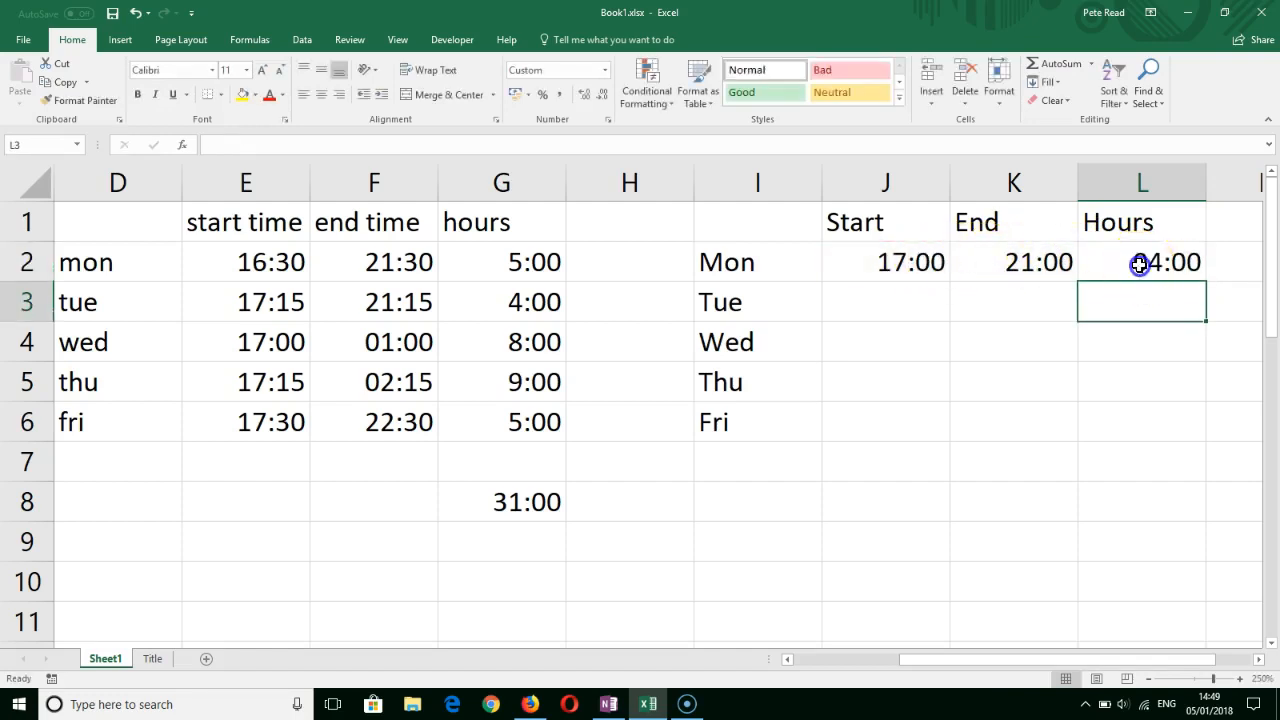
- Apply the custom number format [h]:mm to Monday's hours in L2
{"action": "left_click", "coordinate": [1140, 263]}
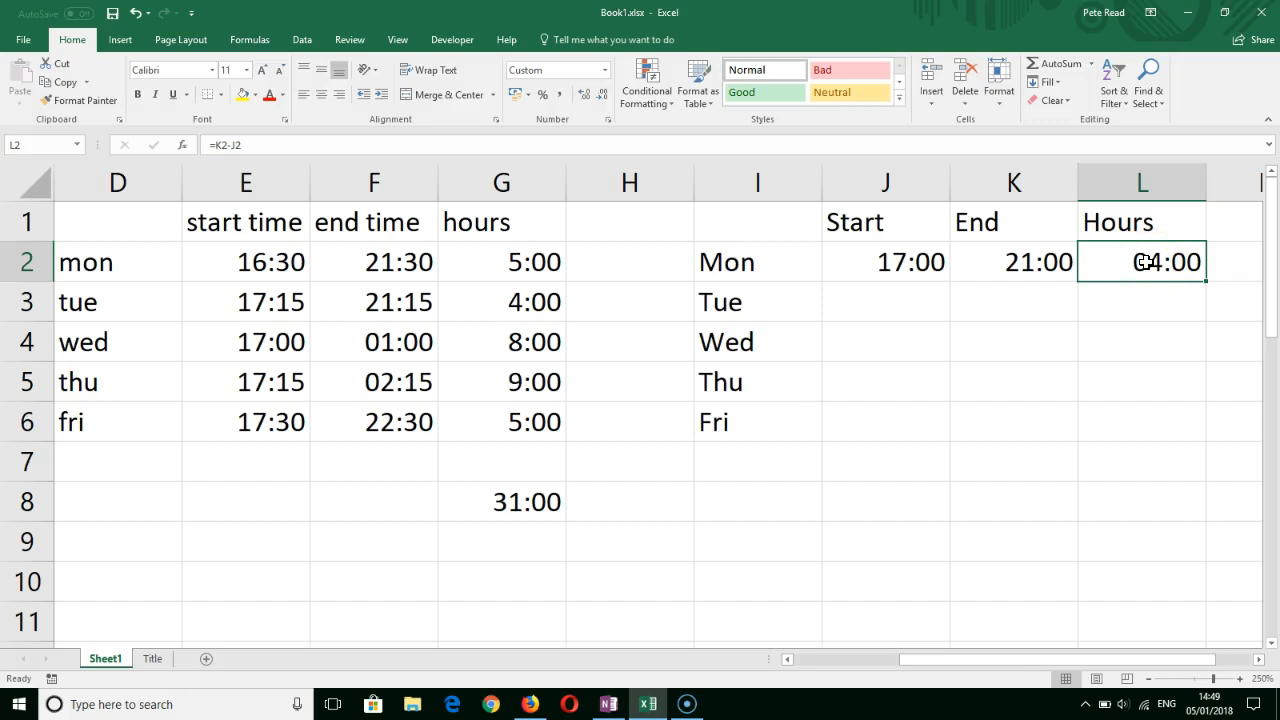
{"action": "left_click", "coordinate": [594, 68]}
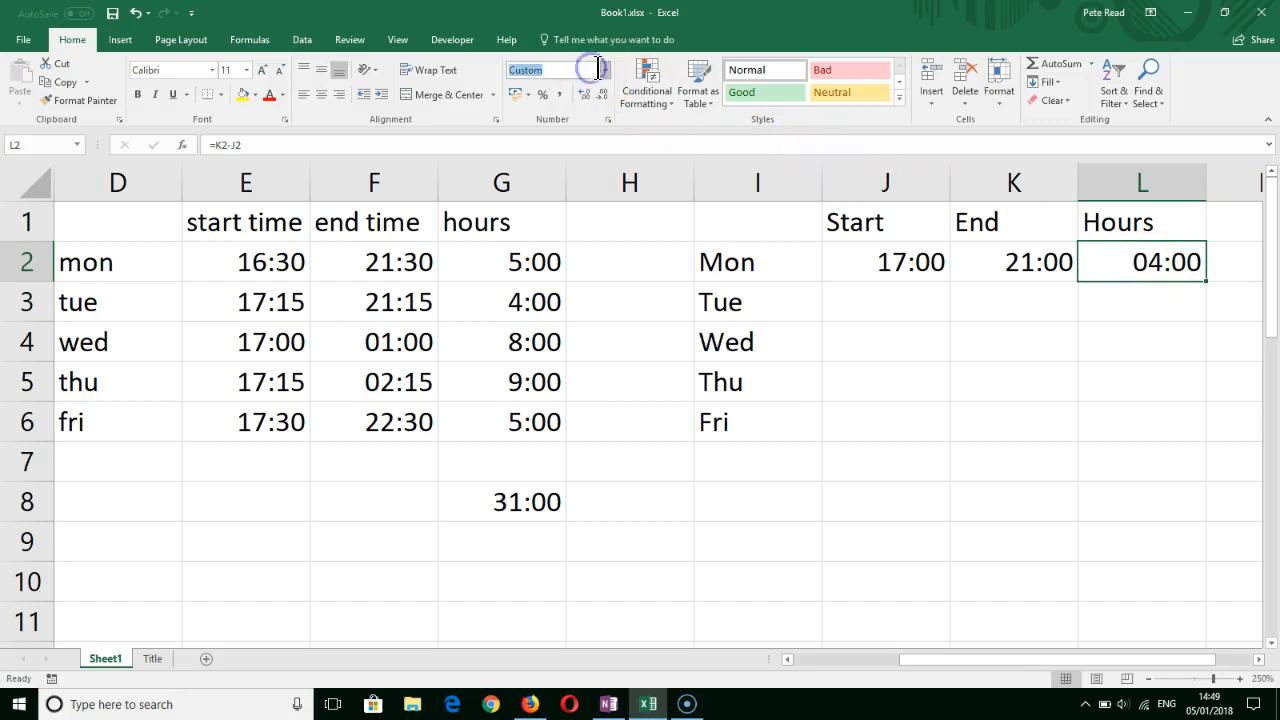
{"action": "left_click", "coordinate": [604, 69]}
{"action": "left_click", "coordinate": [602, 480]}
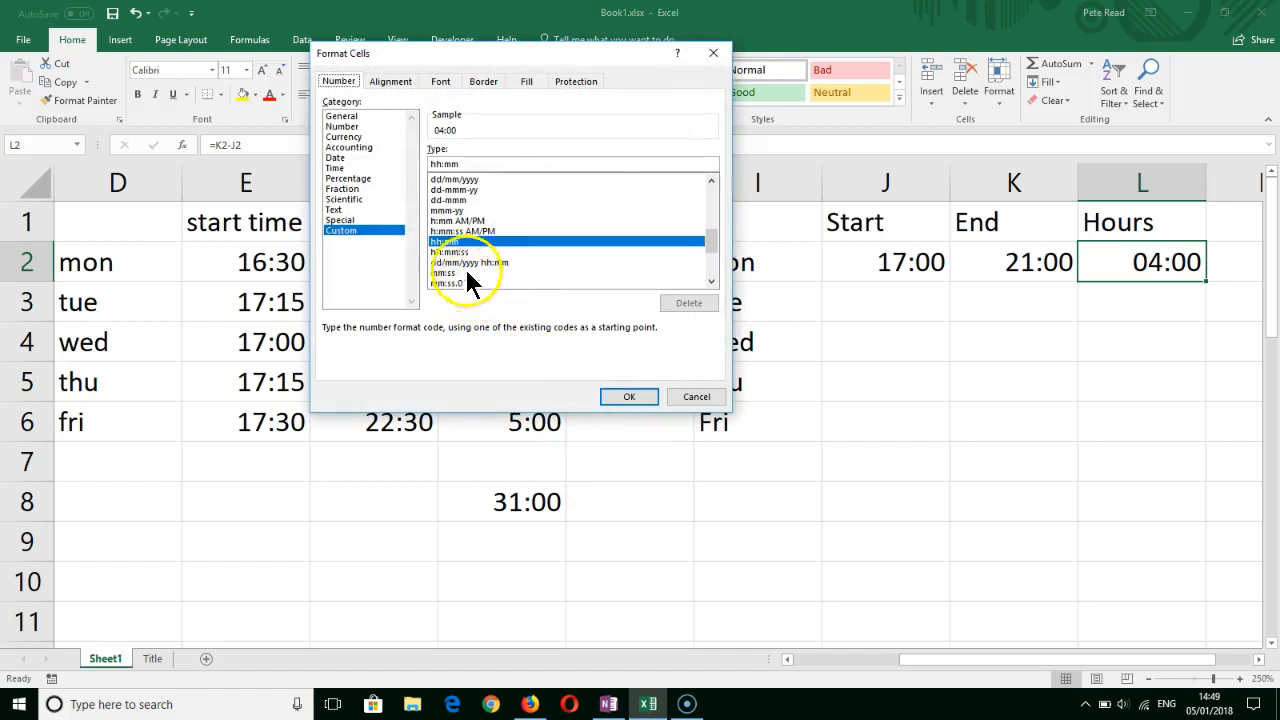
{"action": "left_click_drag", "start_coordinate": [478, 163], "coordinate": [410, 165]}
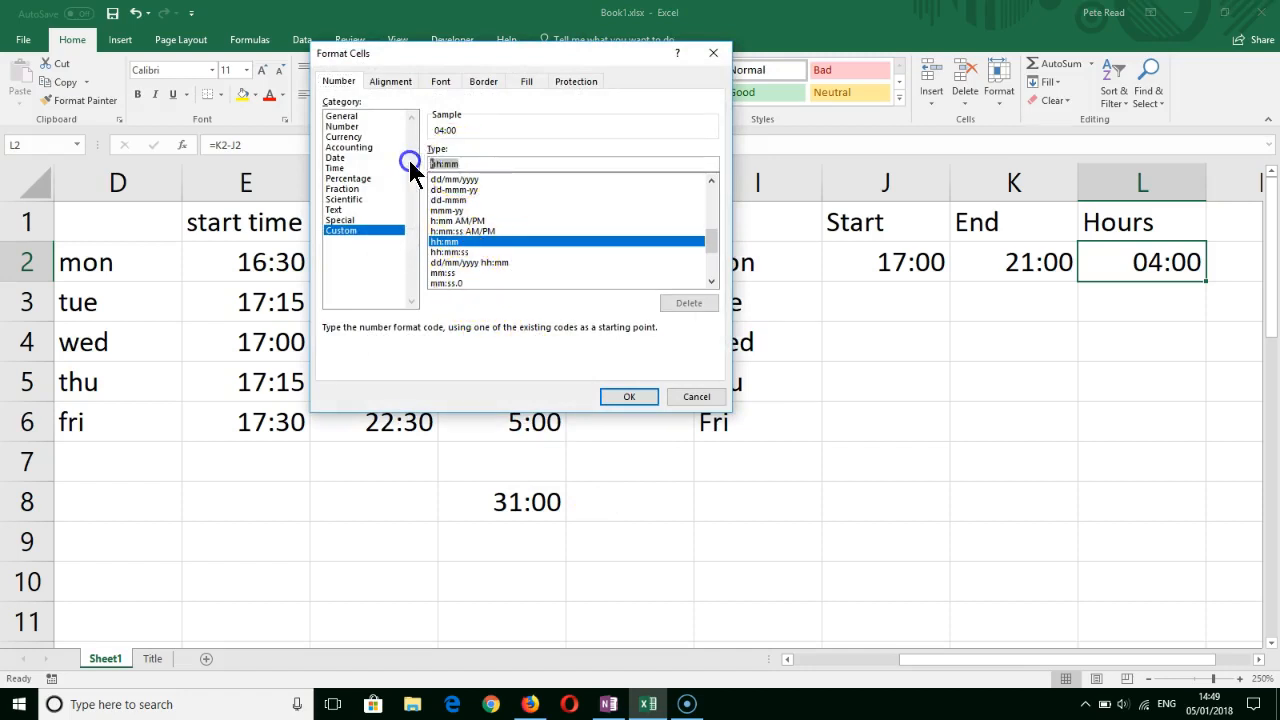
{"action": "type", "text": "["}
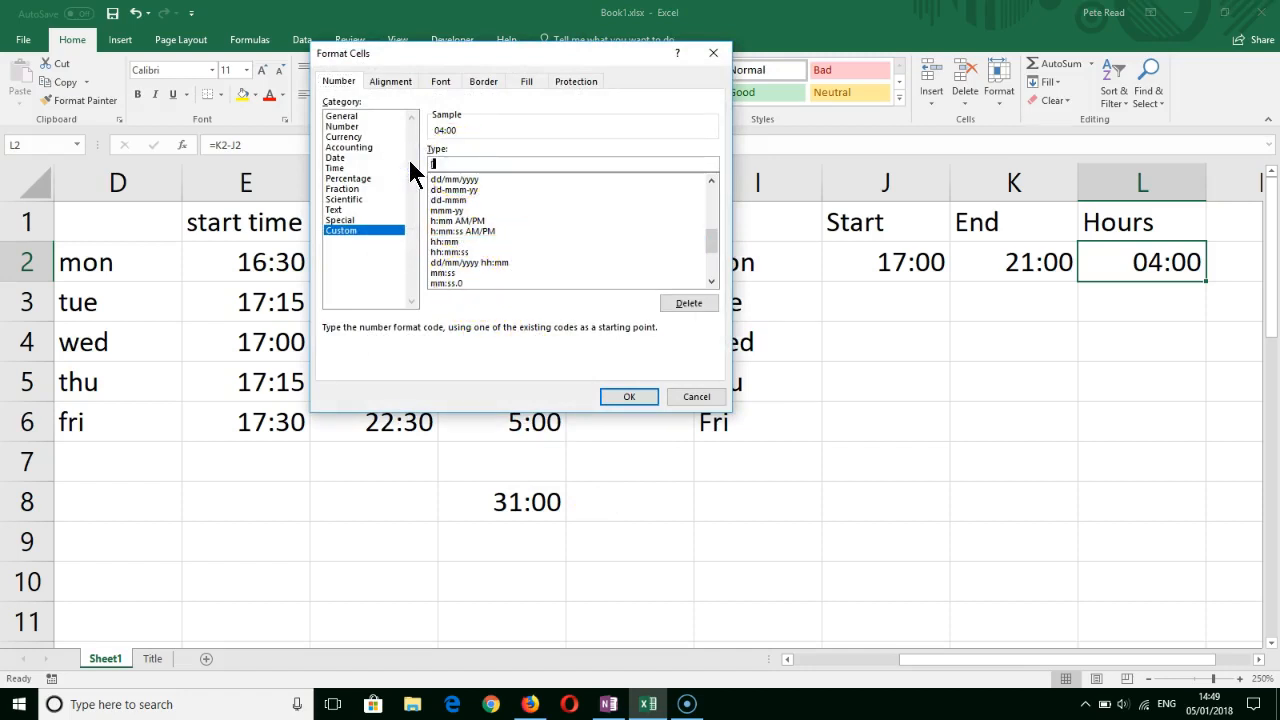
{"action": "type", "text": "h]"}
{"action": "type", "text": ":00"}
{"action": "key", "text": "BackSpace"}
{"action": "type", "text": "mm"}
{"action": "left_click", "coordinate": [618, 390]}
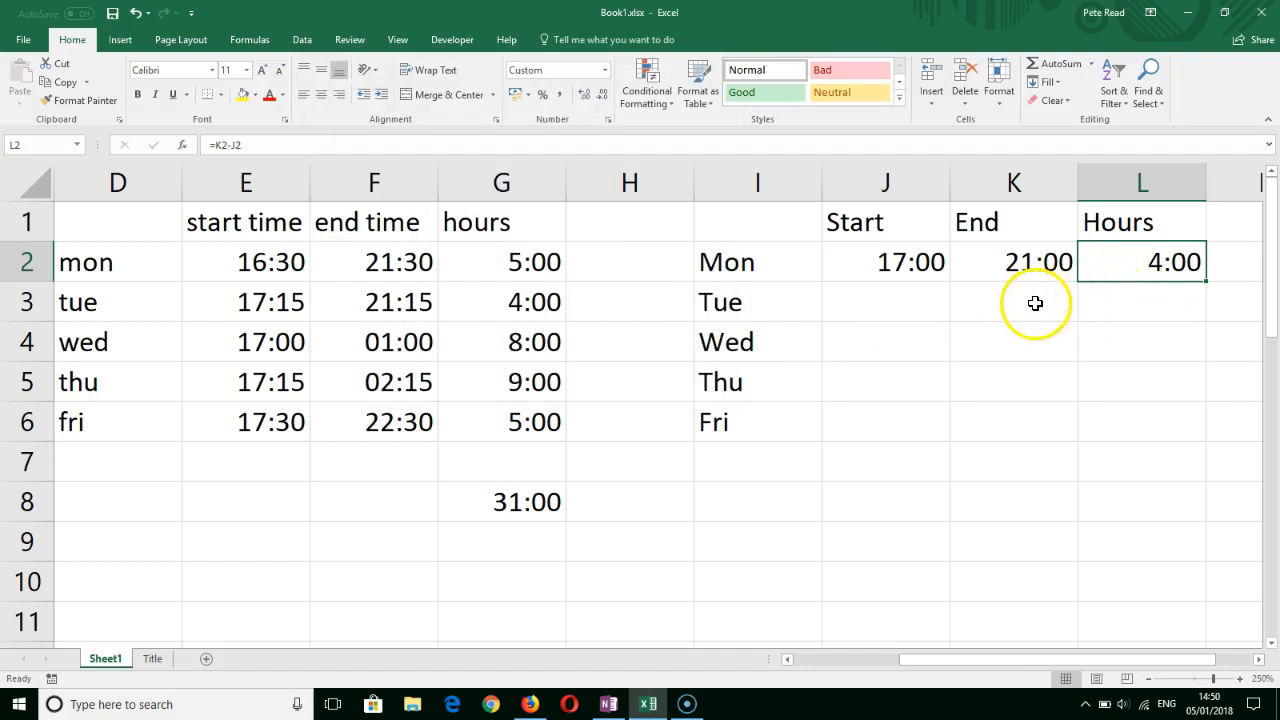
- Enter Tuesday's start time 21:00 in J3 and end time 02:00 in K3
{"action": "left_click", "coordinate": [912, 295]}
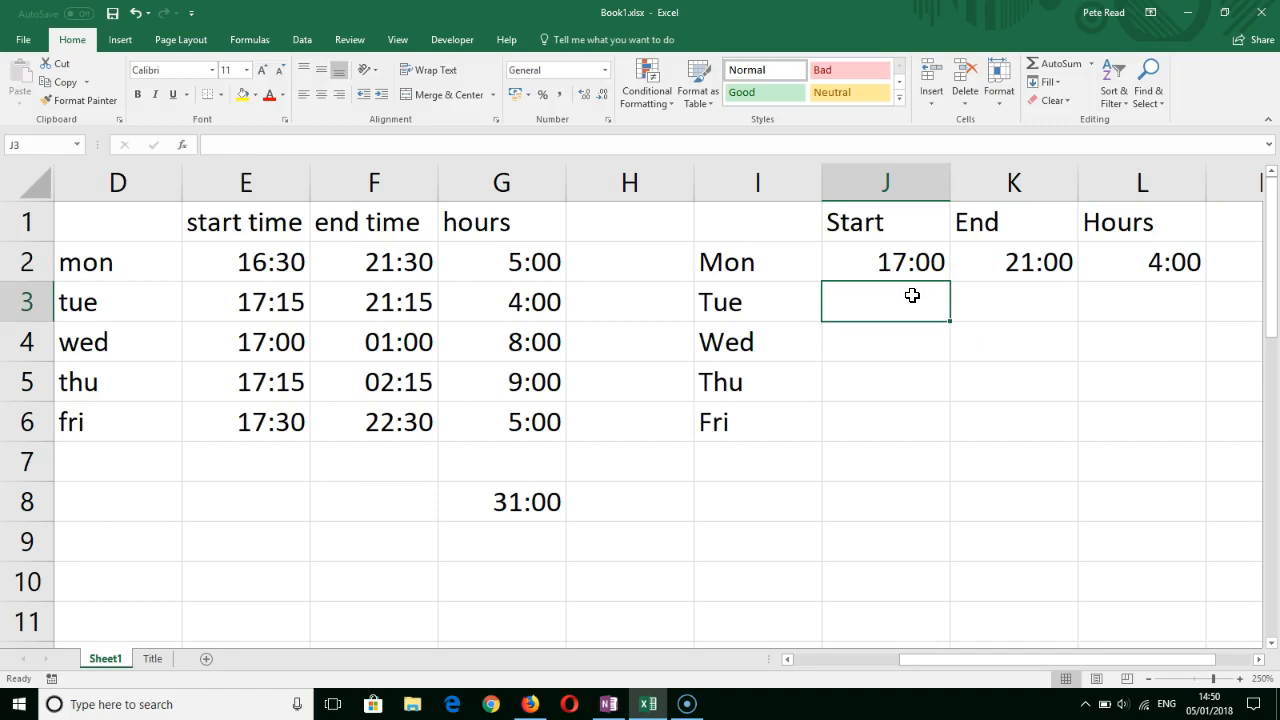
{"action": "type", "text": "21:00"}
{"action": "left_click", "coordinate": [1022, 306]}
{"action": "type", "text": "02:00"}
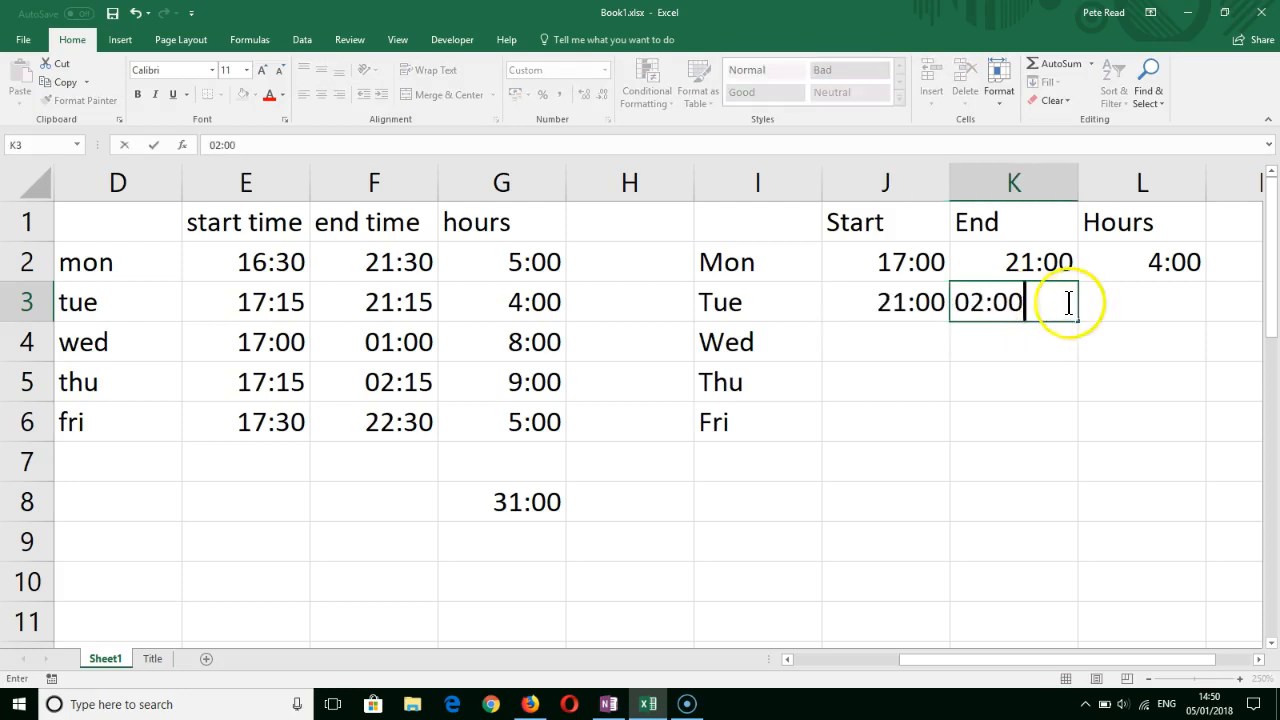
- Calculate Tuesday's hours in L3 with the formula =K3-J3
{"action": "left_click", "coordinate": [1128, 300]}
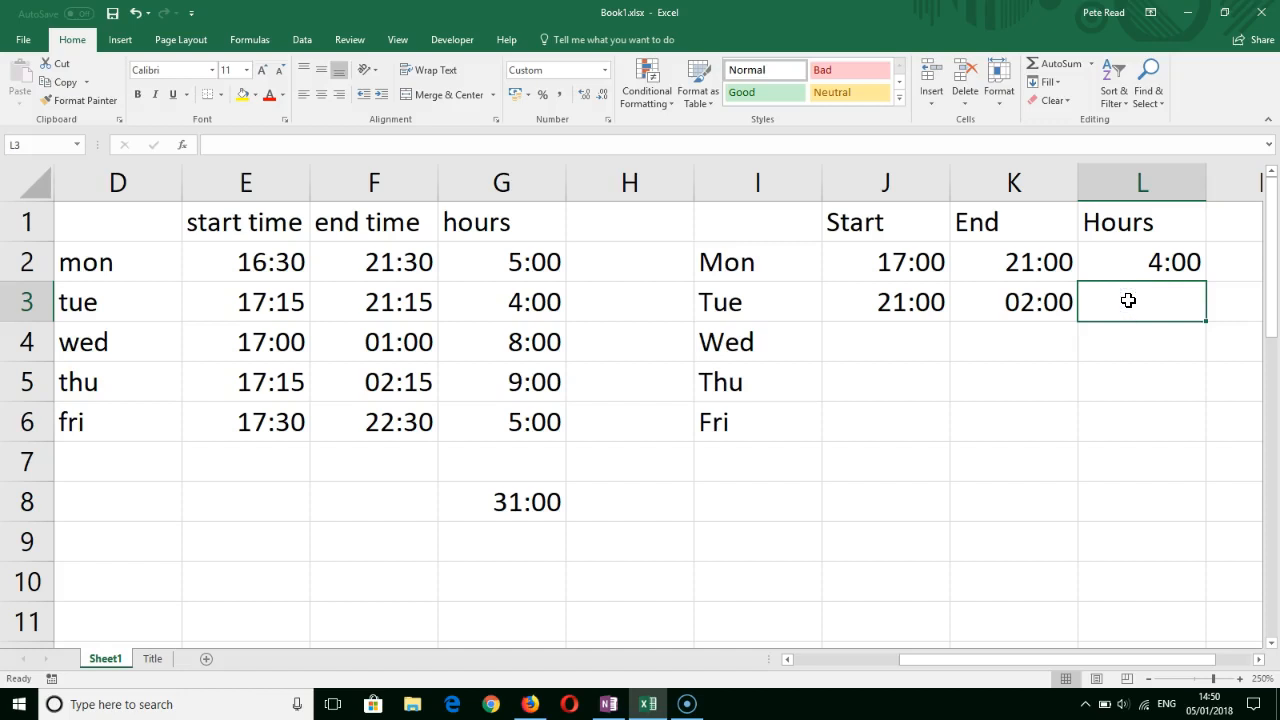
{"action": "type", "text": "="}
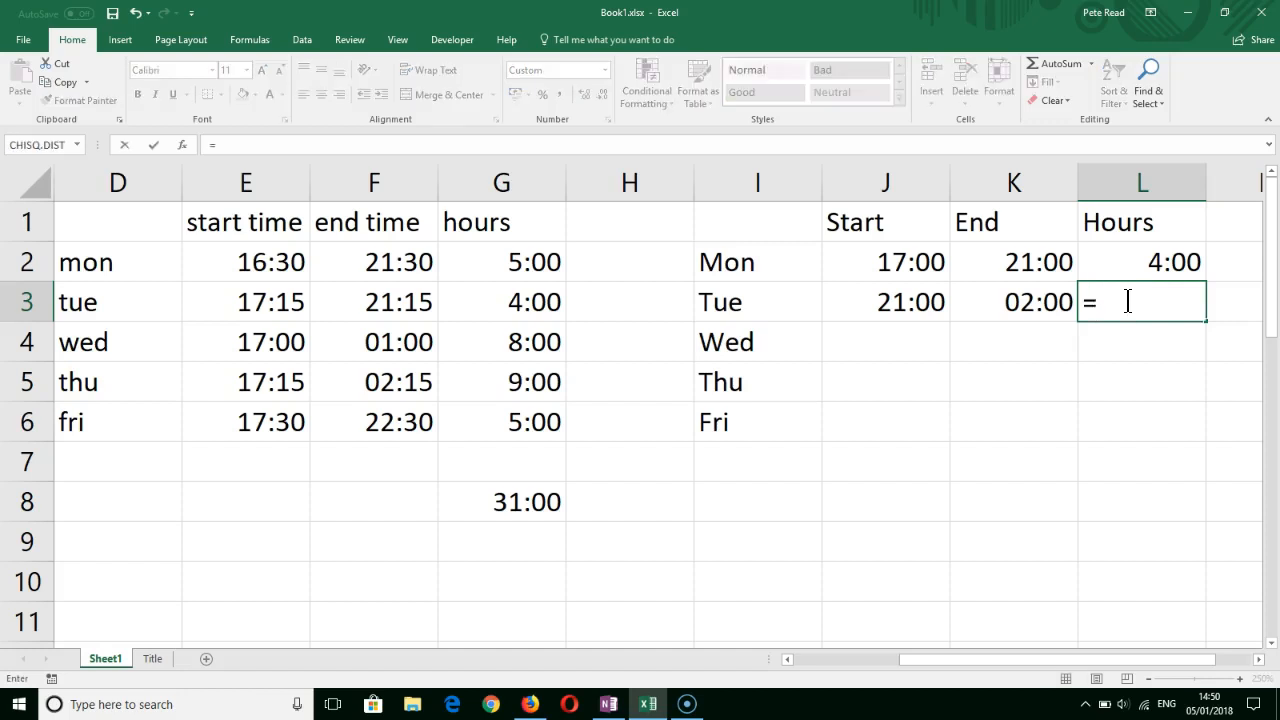
{"action": "left_click", "coordinate": [1048, 308]}
{"action": "type", "text": "-"}
{"action": "left_click", "coordinate": [910, 300]}
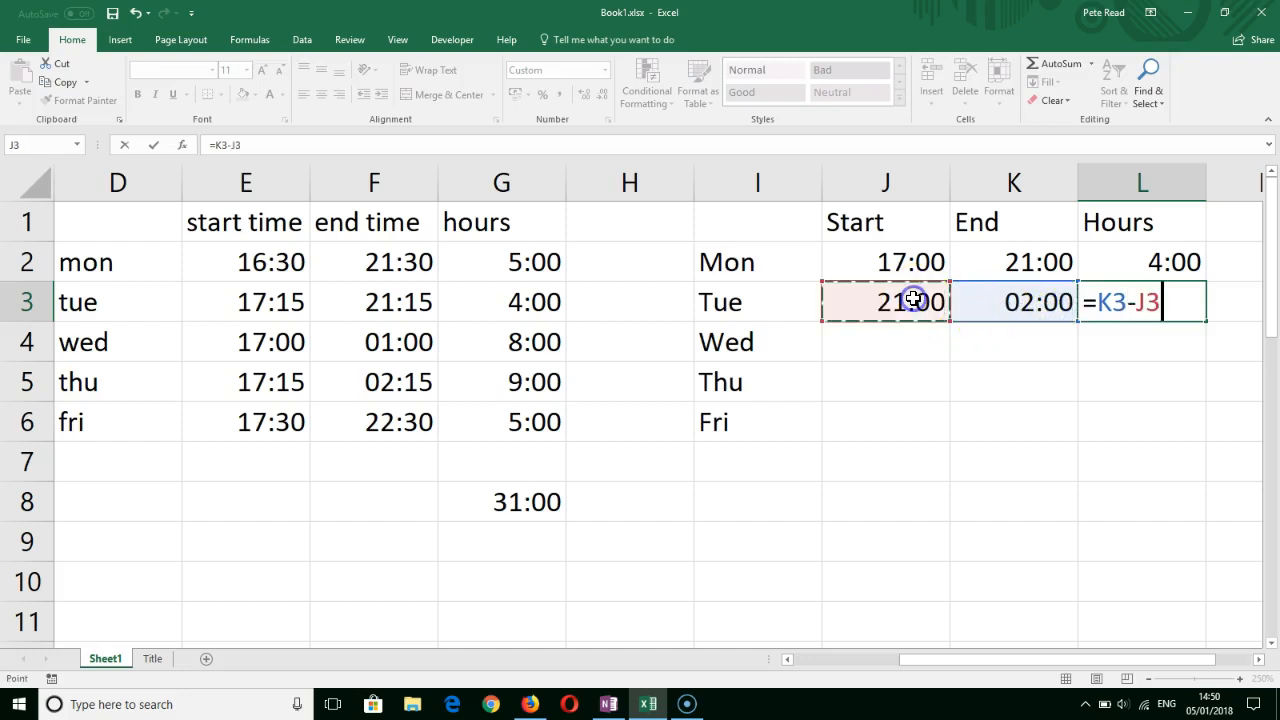
{"action": "key", "text": "Return"}
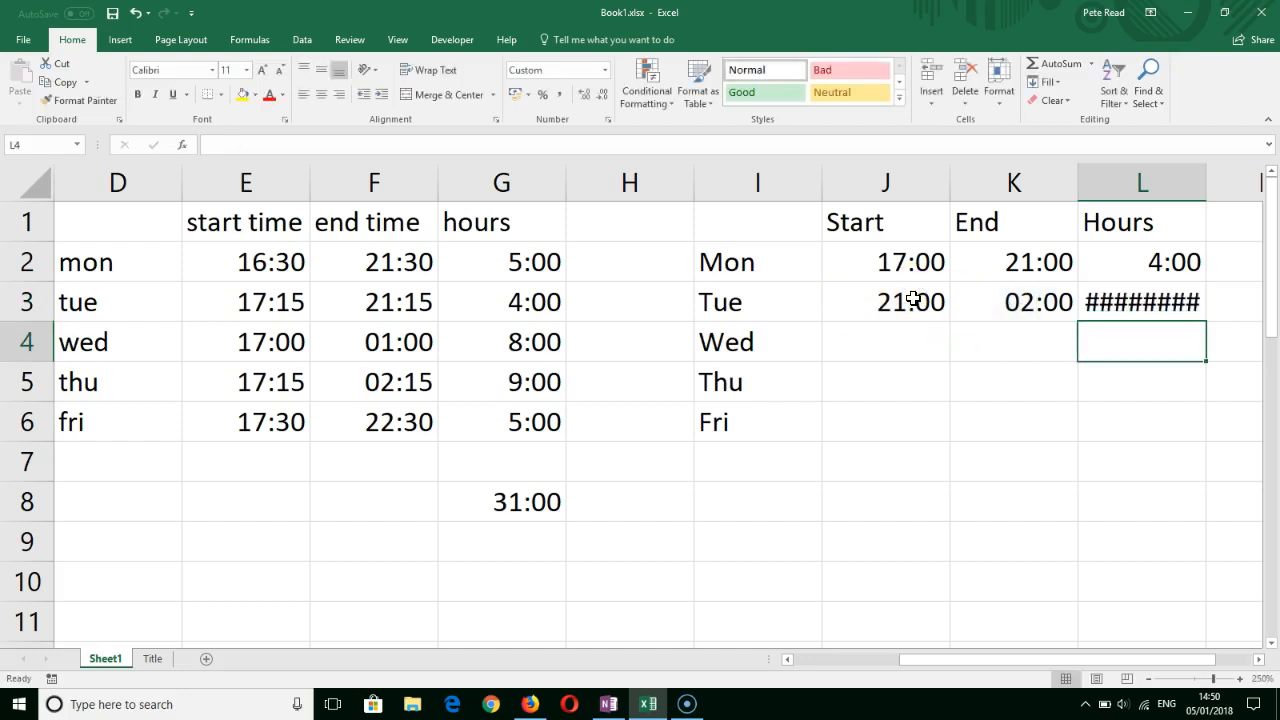
- Wrap Tuesday's hours formula in L3 in the MOD function with divisor 1, giving =MOD(K3-J3,1)
{"action": "left_click", "coordinate": [1112, 298]}
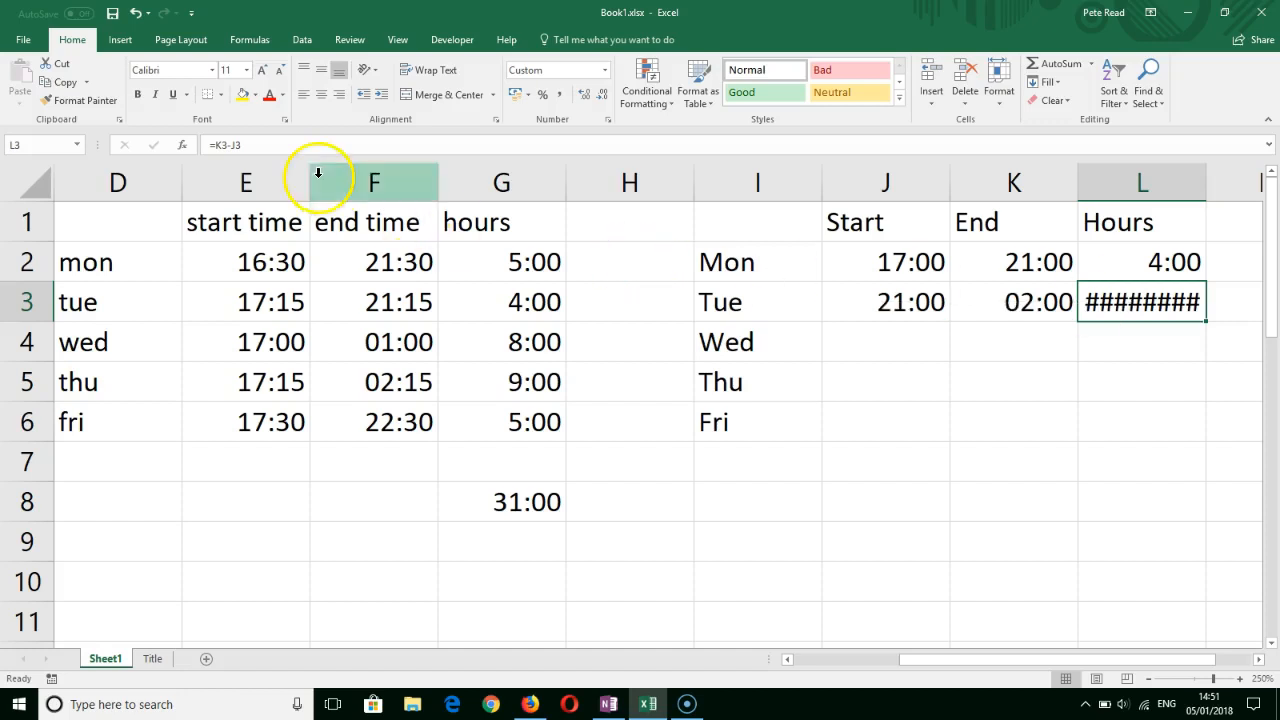
{"action": "left_click", "coordinate": [218, 143]}
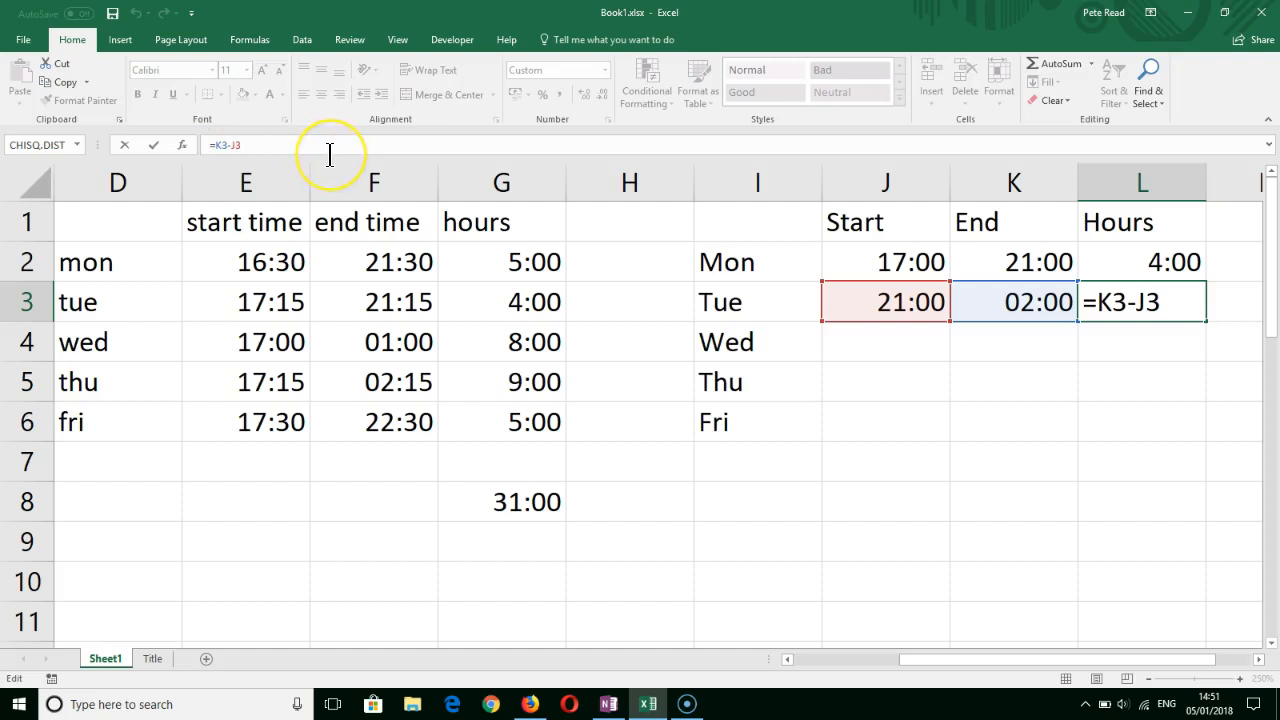
{"action": "type", "text": "mod"}
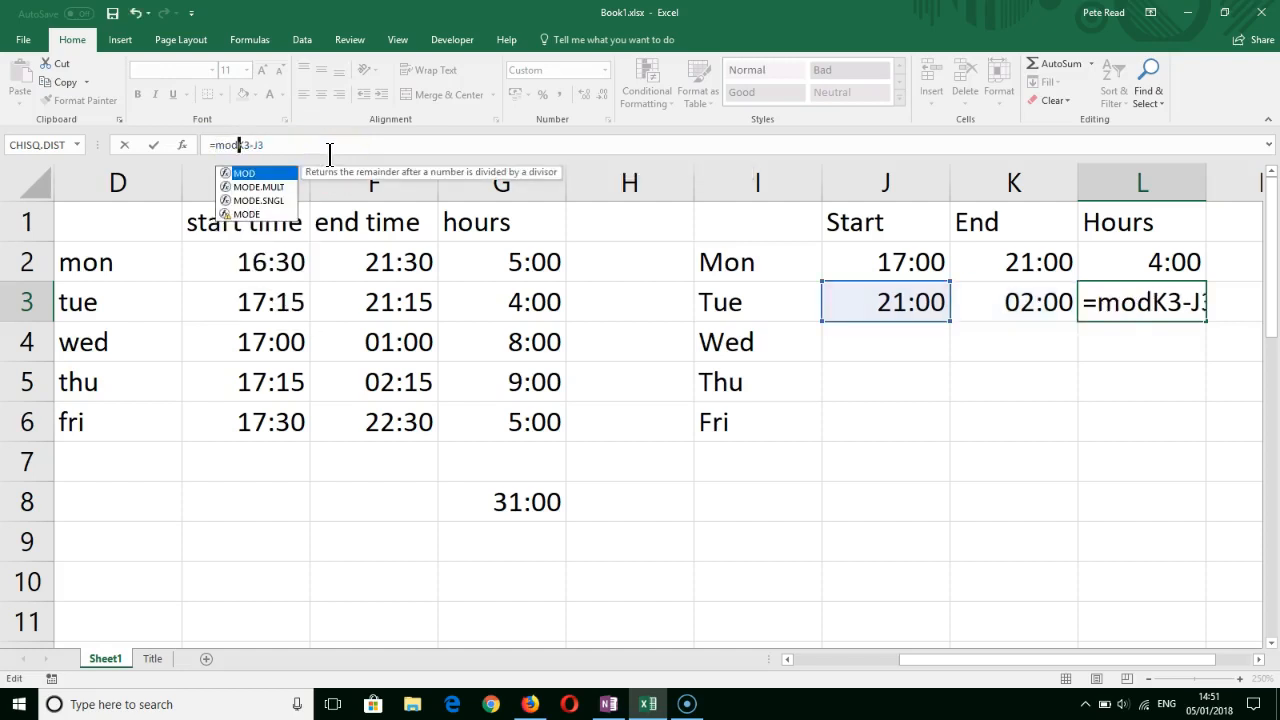
{"action": "type", "text": "("}
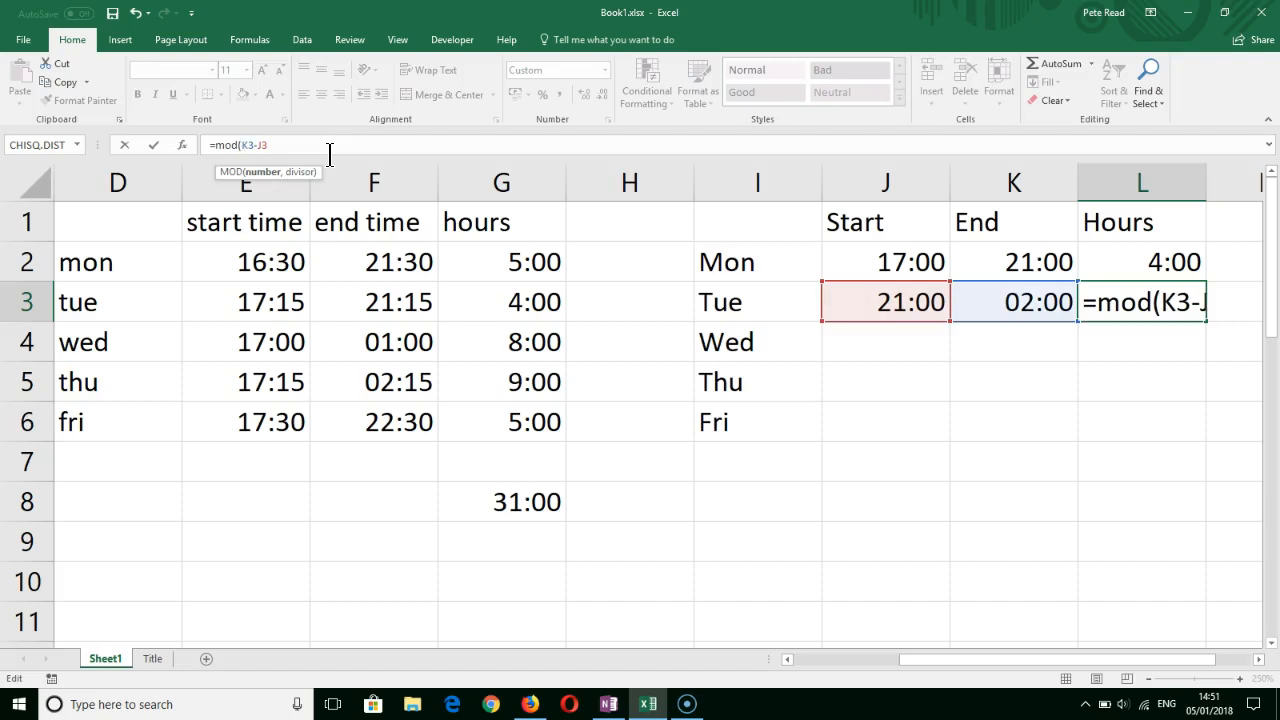
{"action": "left_click", "coordinate": [293, 143]}
{"action": "type", "text": ","}
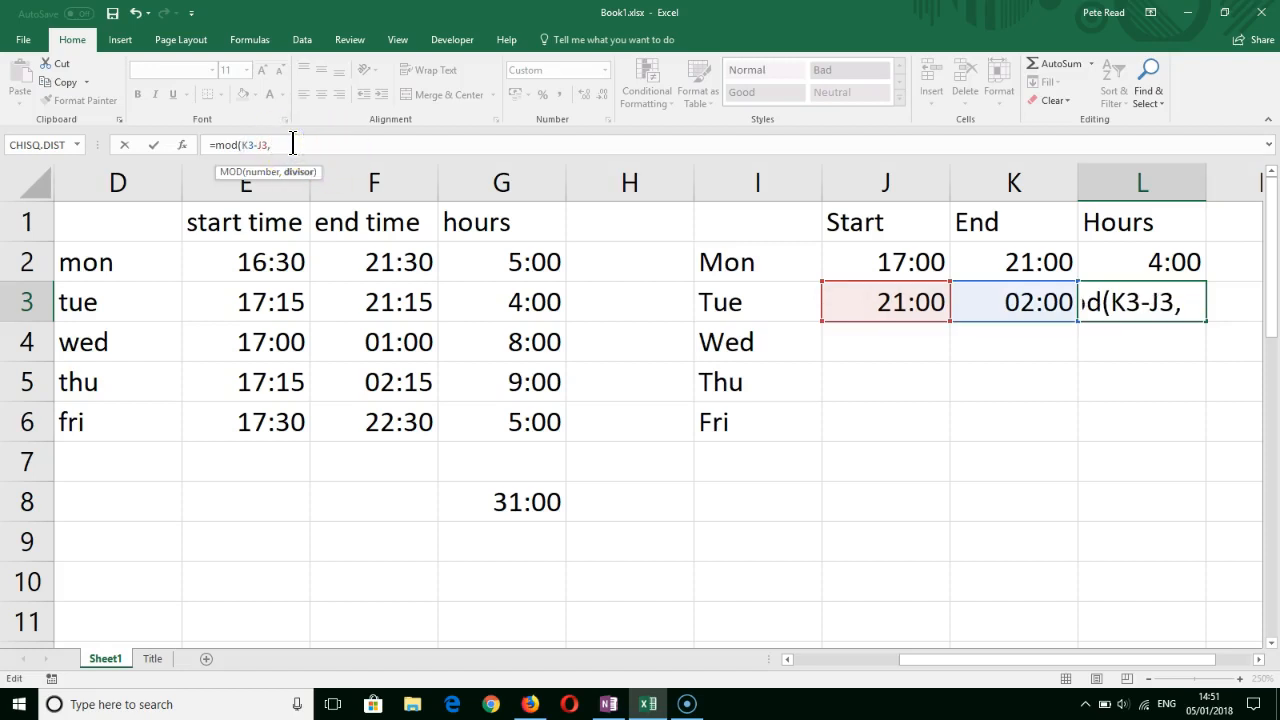
{"action": "type", "text": "1"}
{"action": "type", "text": ")"}
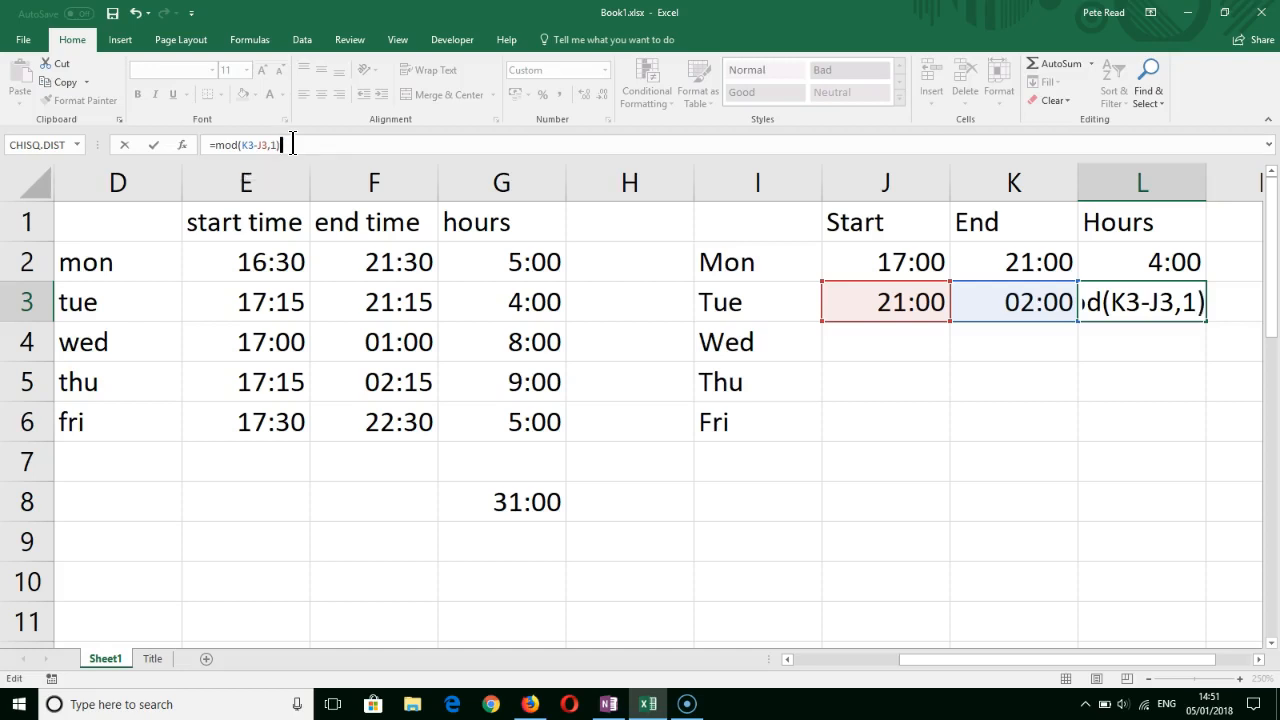
{"action": "key", "text": "Return"}
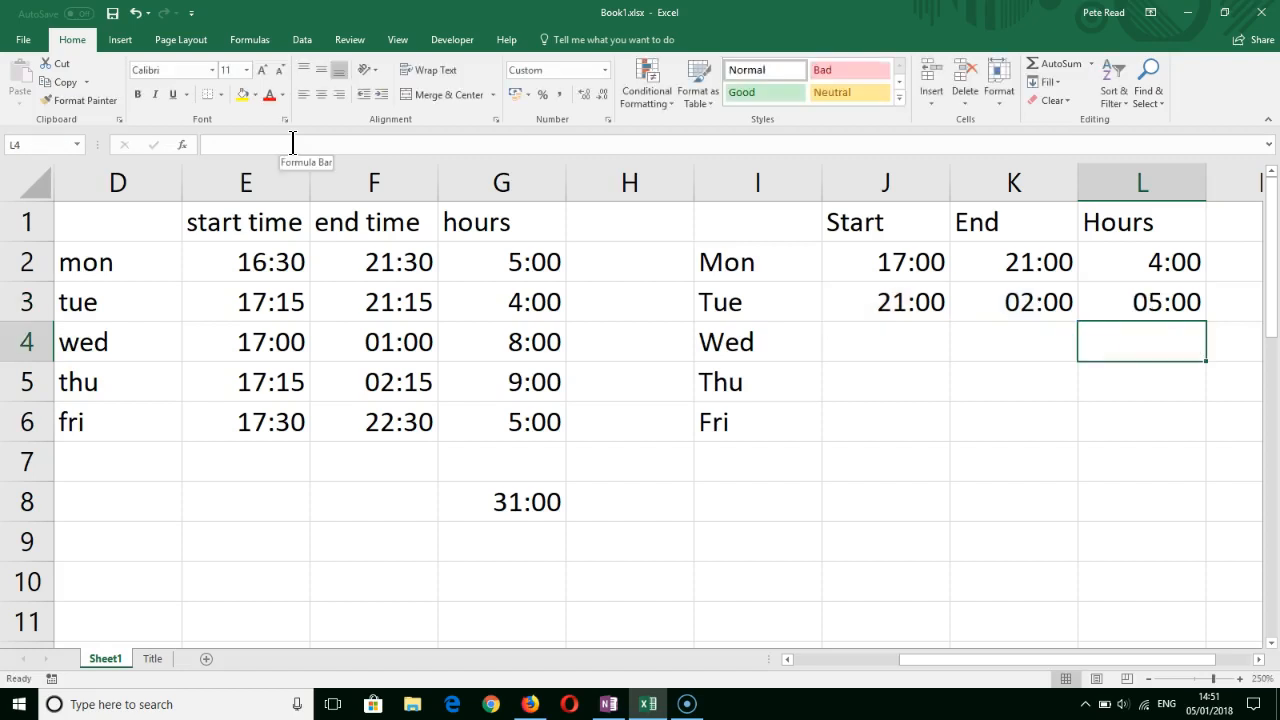
- Copy the number format of Monday's hours in L2 to Tuesday's hours in L3 with Format Painter
{"action": "left_click", "coordinate": [1107, 321]}
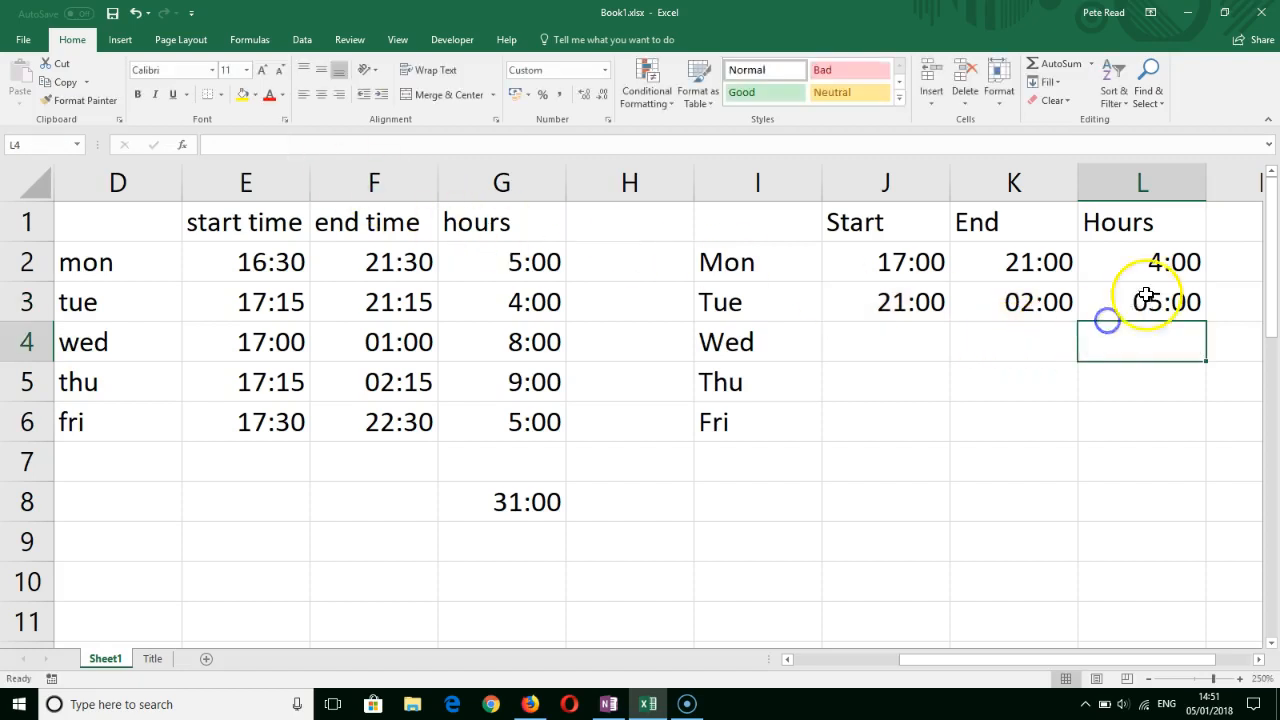
{"action": "left_click", "coordinate": [1155, 268]}
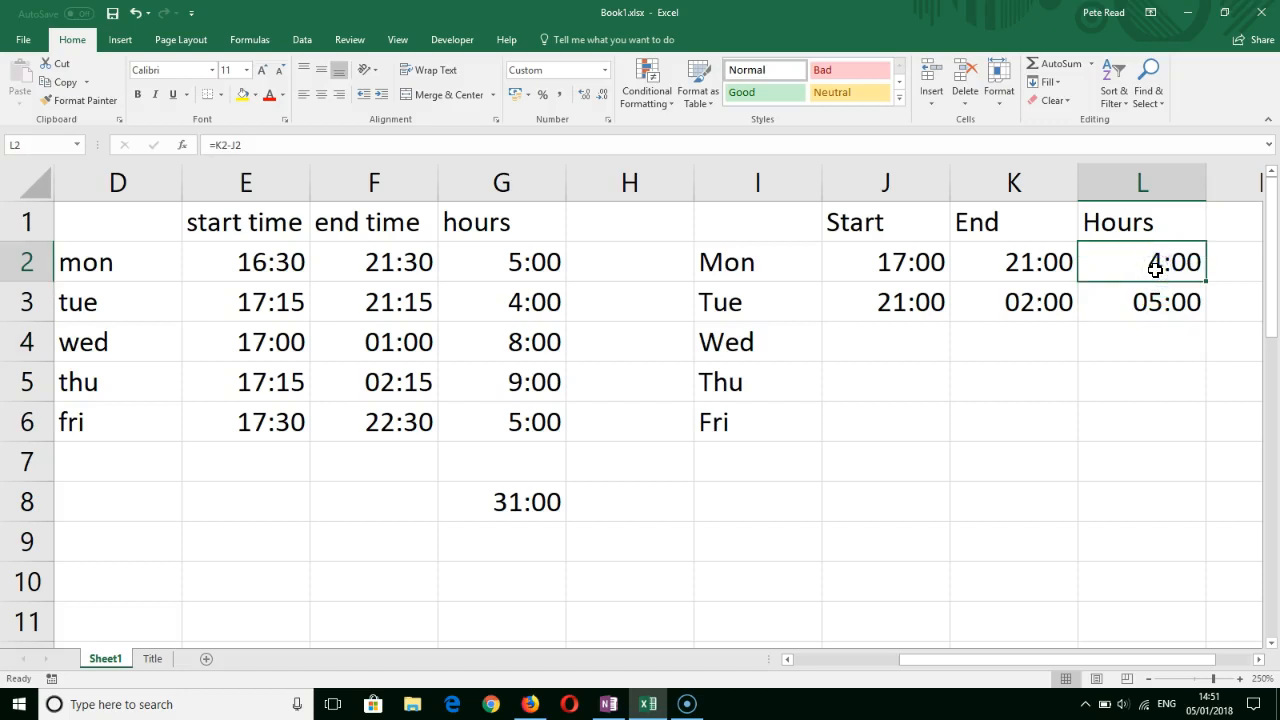
{"action": "left_click", "coordinate": [226, 179]}
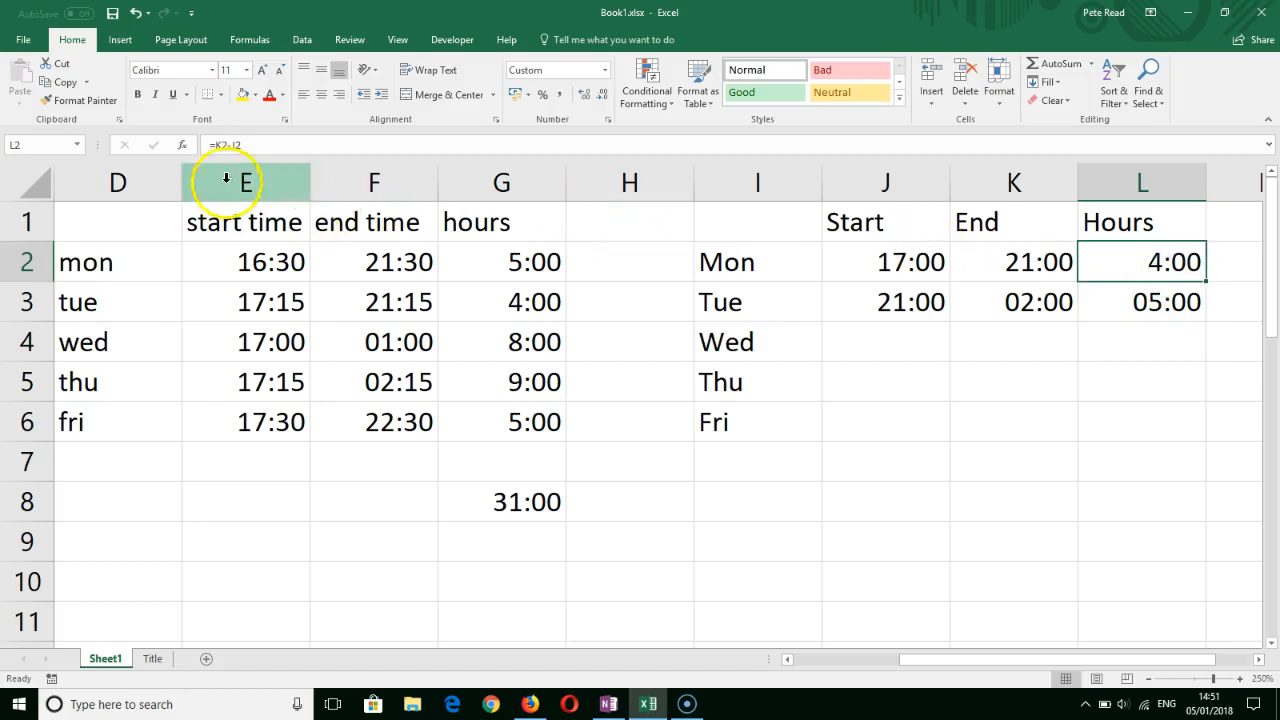
{"action": "left_click", "coordinate": [85, 101]}
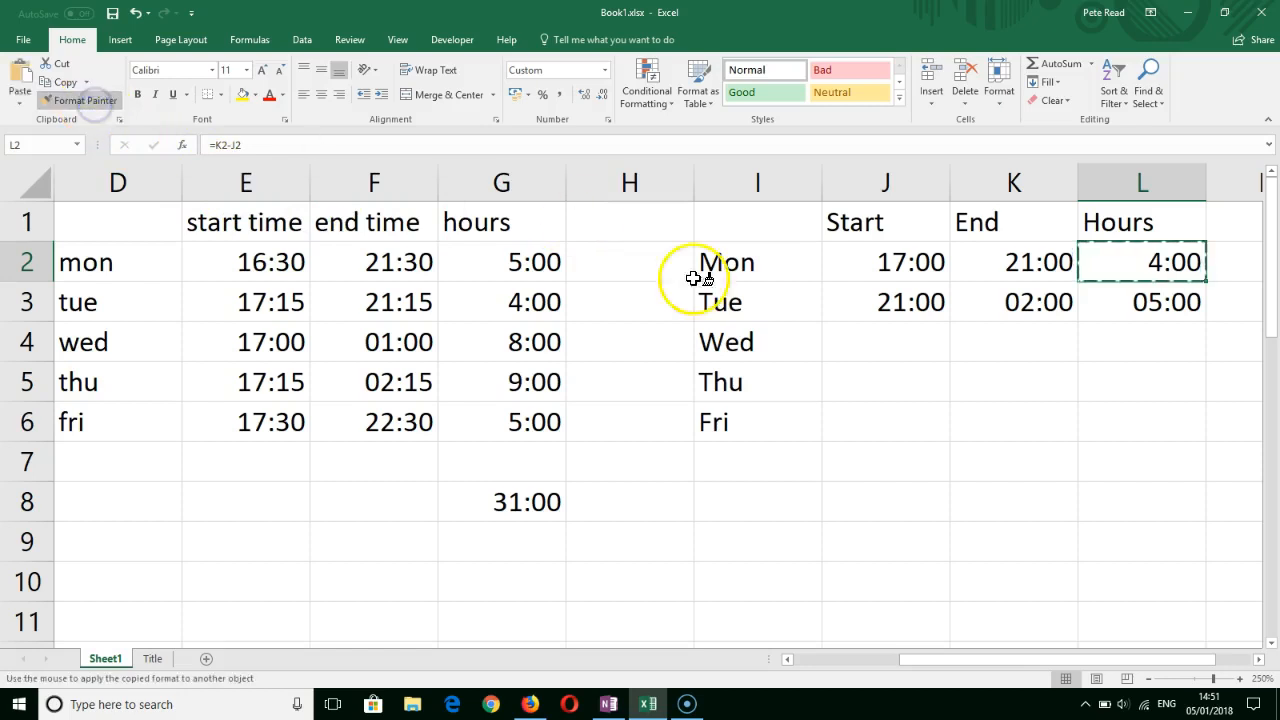
{"action": "left_click", "coordinate": [1148, 299]}
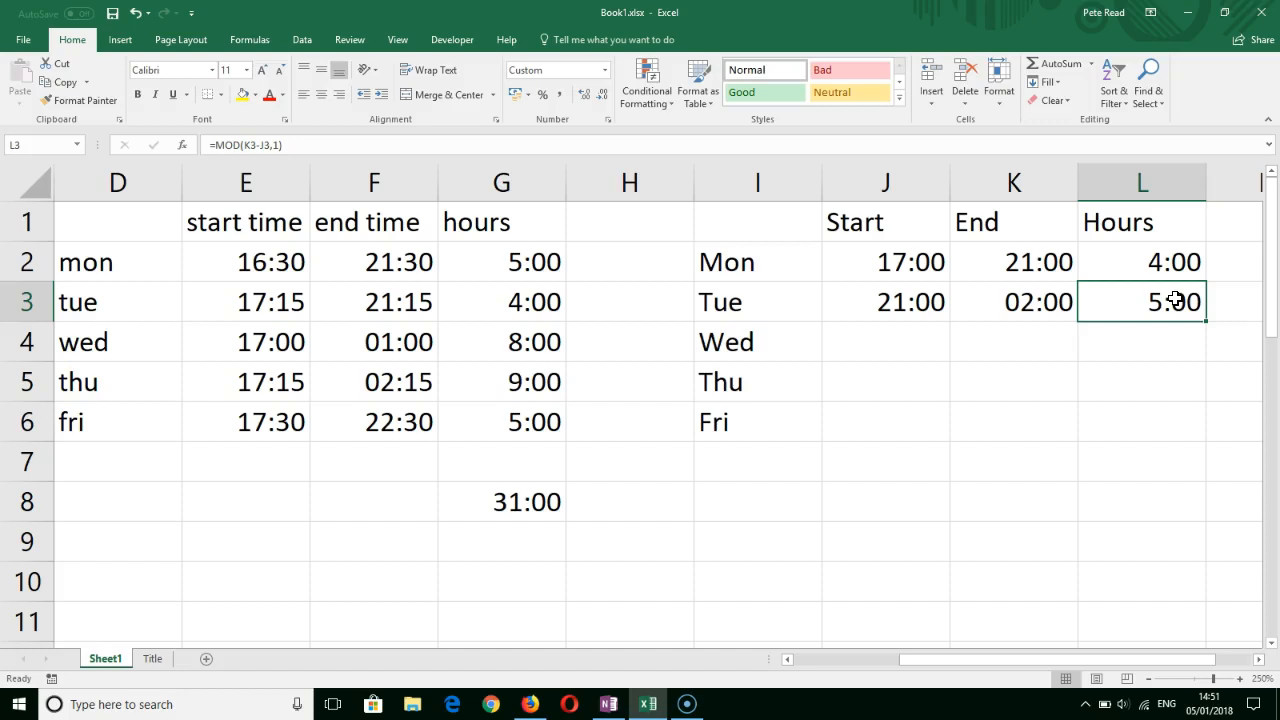
- Change Monday's hours formula in L2 to =MOD(K2-J2,1) and fill it down through Friday in L6
{"action": "left_click", "coordinate": [1185, 260]}
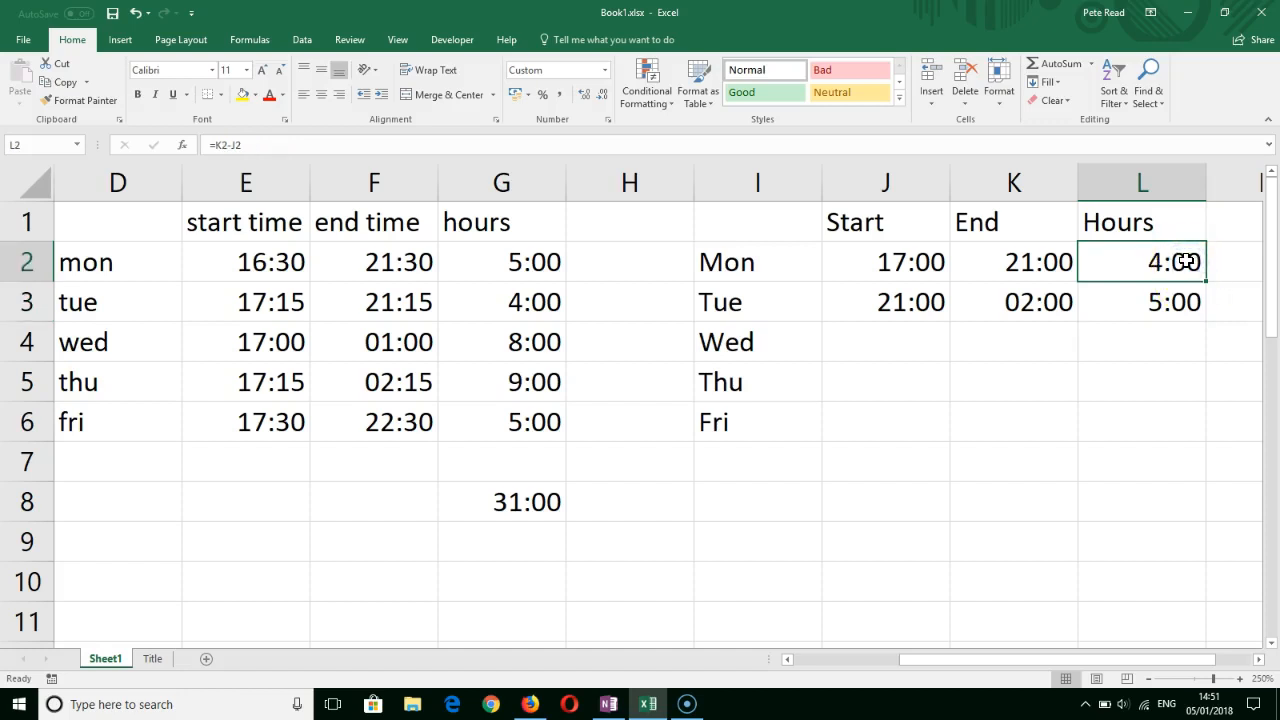
{"action": "left_click", "coordinate": [222, 146]}
{"action": "left_click", "coordinate": [217, 146]}
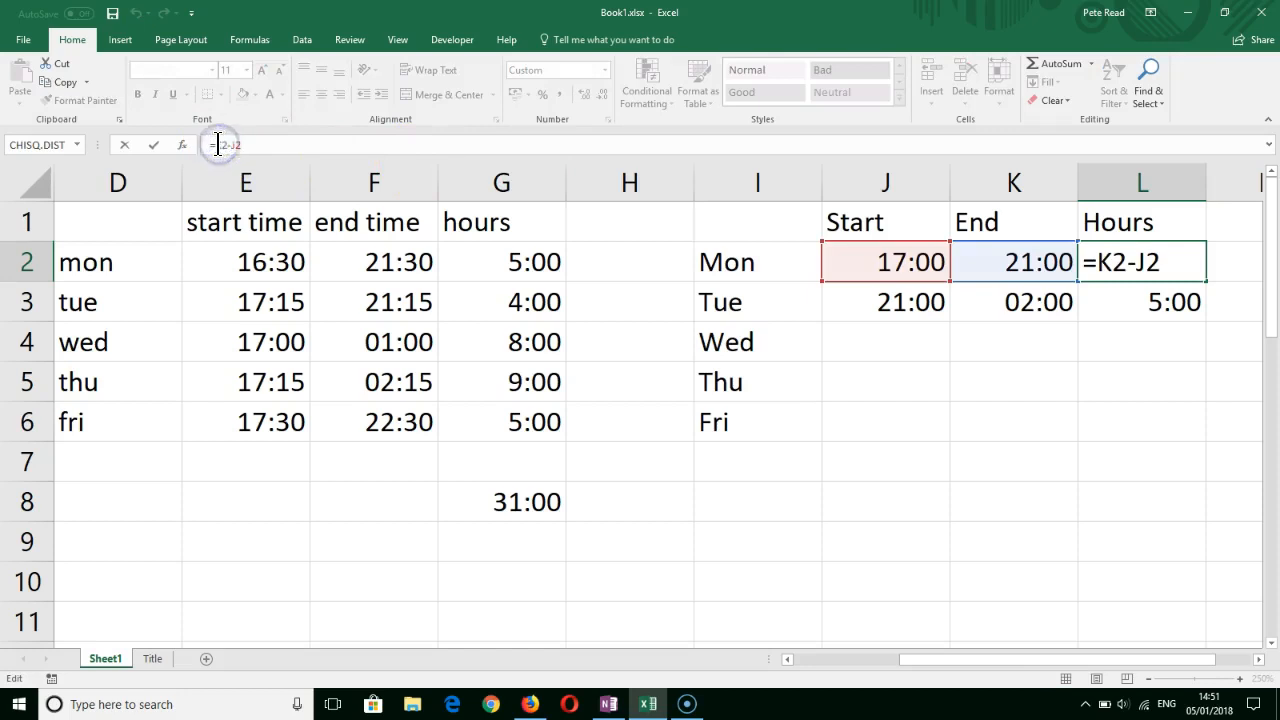
{"action": "type", "text": "Mod("}
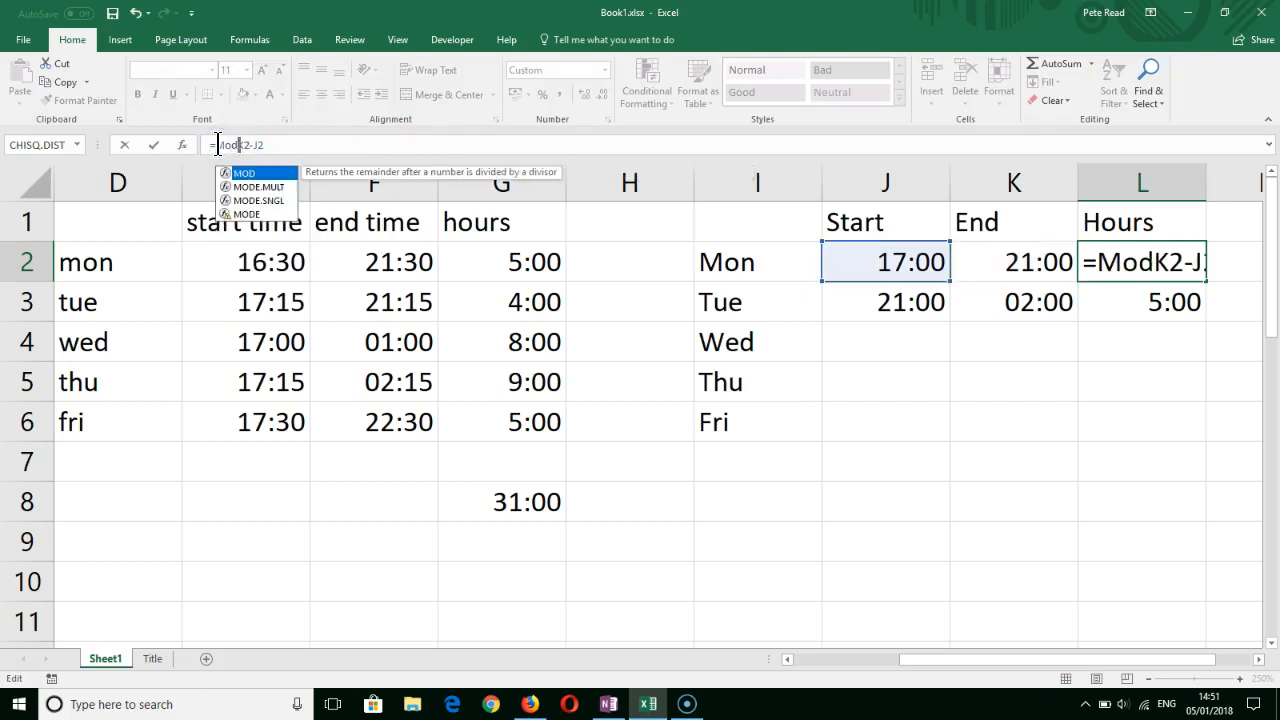
{"action": "left_click", "coordinate": [283, 146]}
{"action": "type", "text": ",1"}
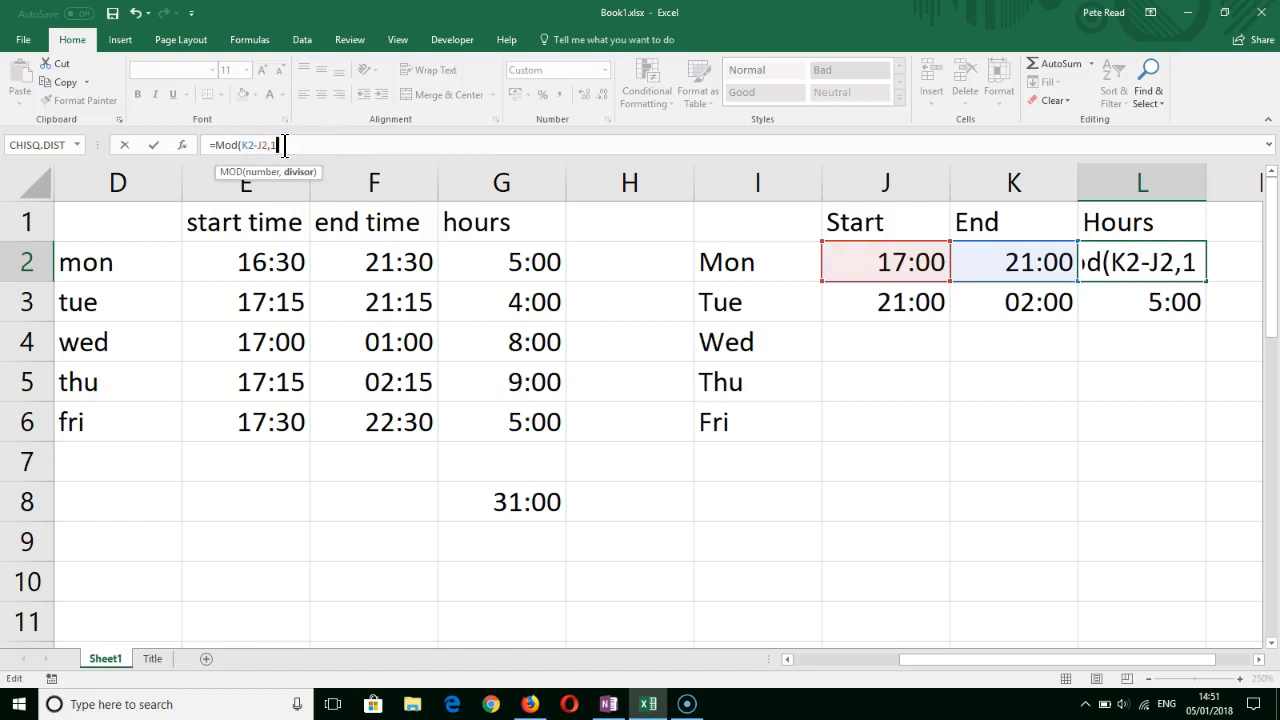
{"action": "type", "text": ")"}
{"action": "key", "text": "Return"}
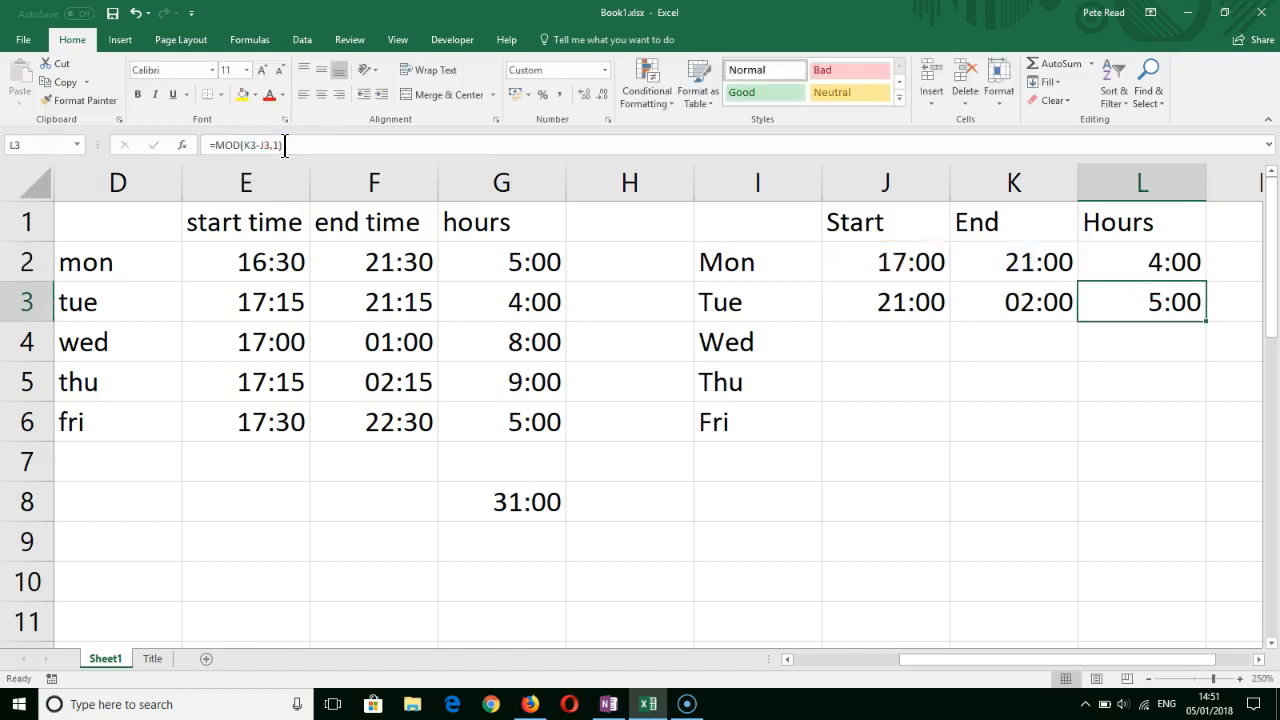
{"action": "left_click", "coordinate": [1137, 261]}
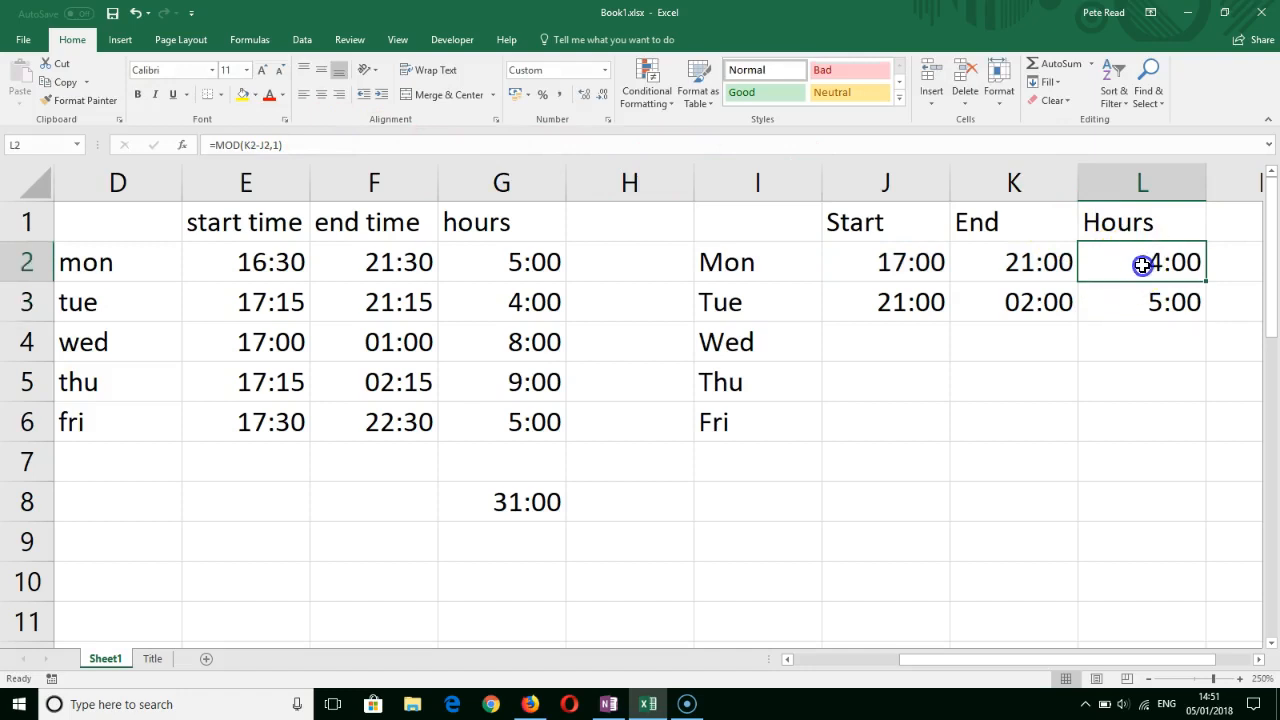
{"action": "left_click_drag", "start_coordinate": [1207, 280], "coordinate": [1208, 442]}
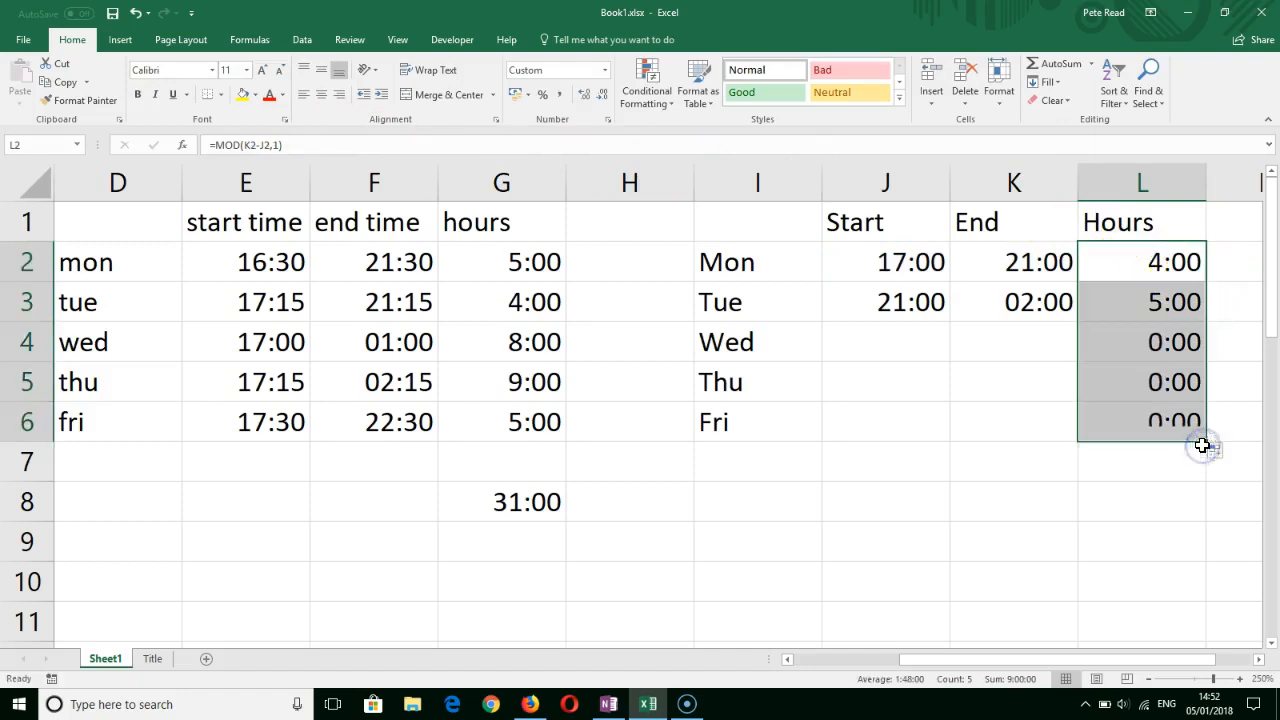
- Enter Wednesday's start time 21:56 in J4 and end time 02:34 in K4
{"action": "left_click", "coordinate": [887, 347]}
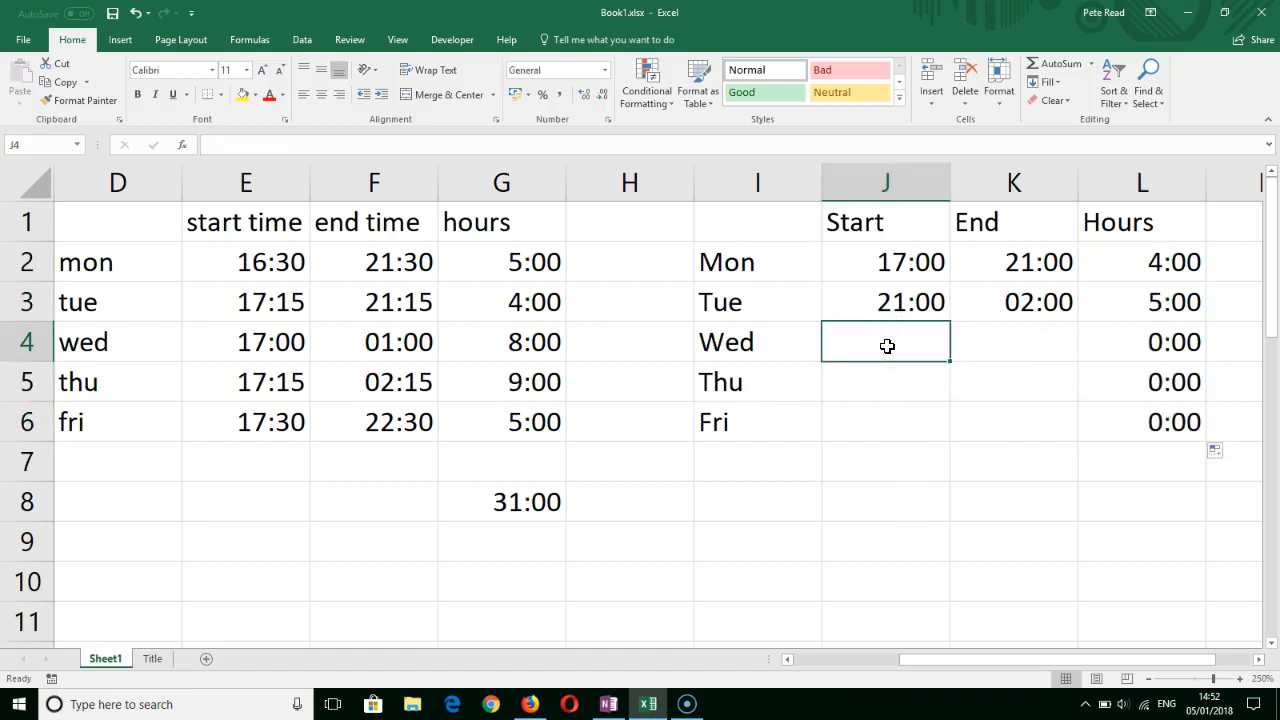
{"action": "type", "text": "2"}
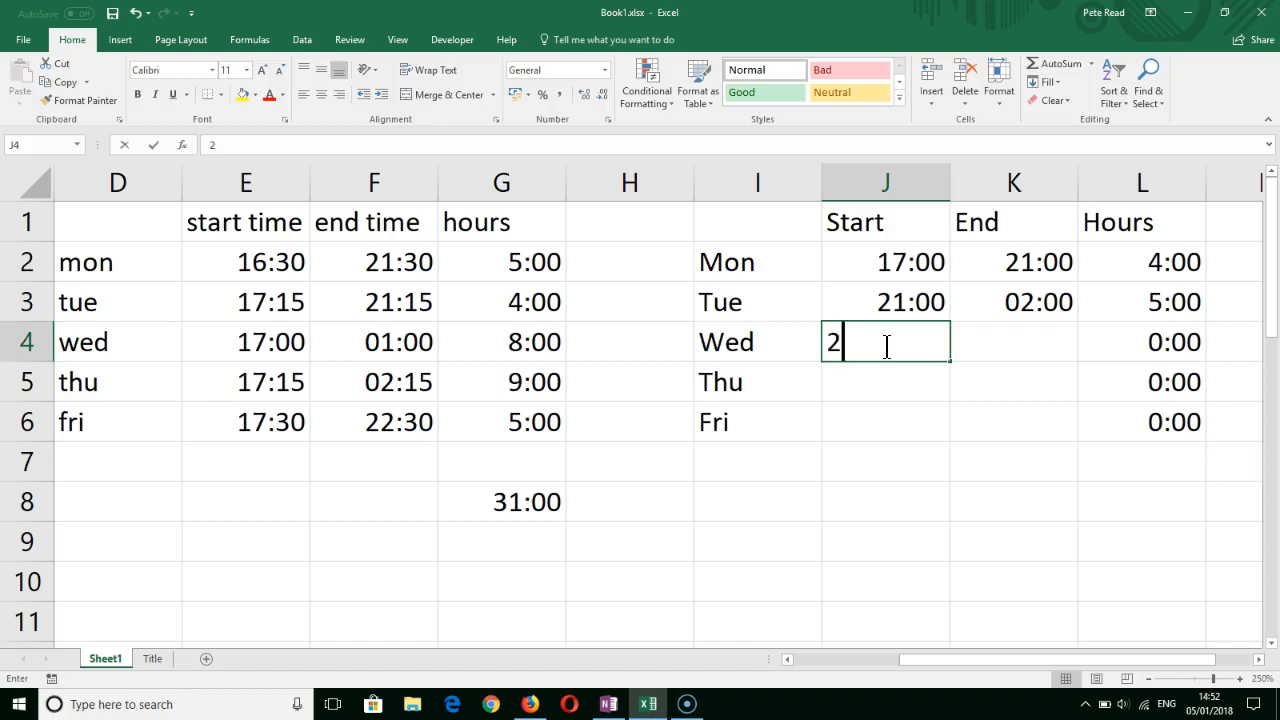
{"action": "type", "text": "1:56"}
{"action": "left_click", "coordinate": [995, 342]}
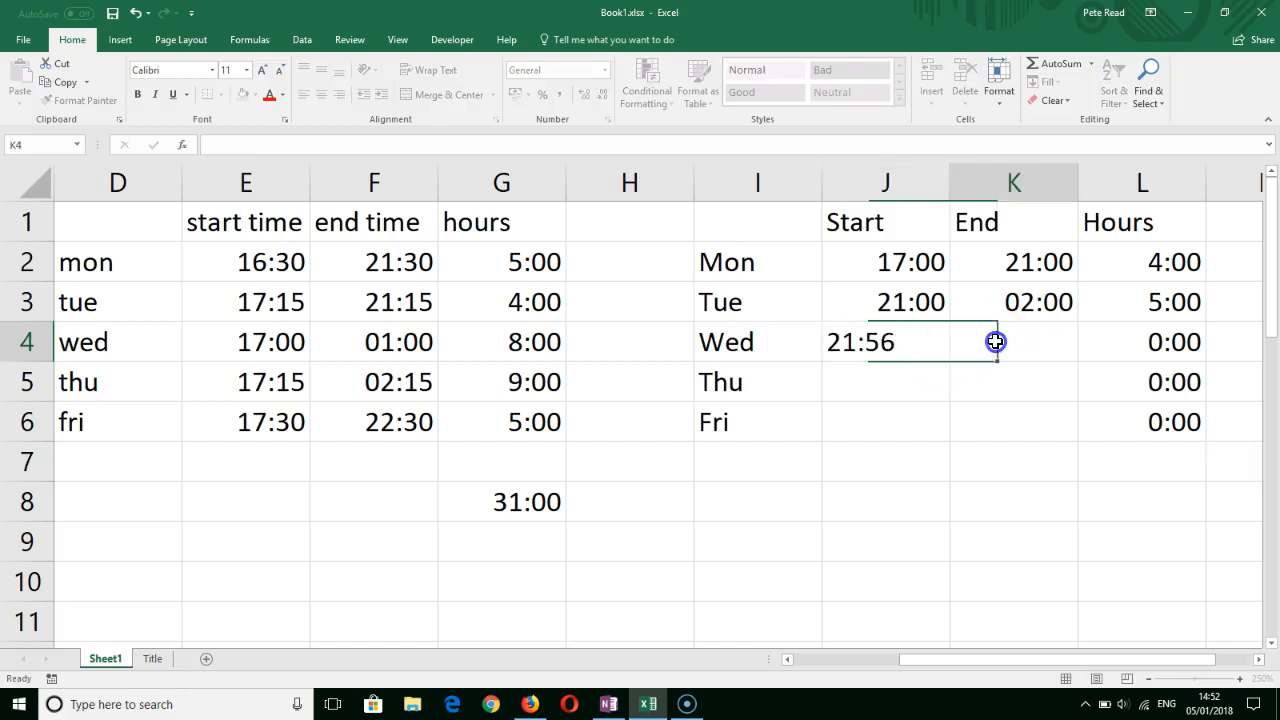
{"action": "type", "text": "2"}
{"action": "key", "text": "BackSpace"}
{"action": "type", "text": "02:34"}
{"action": "key", "text": "Return"}
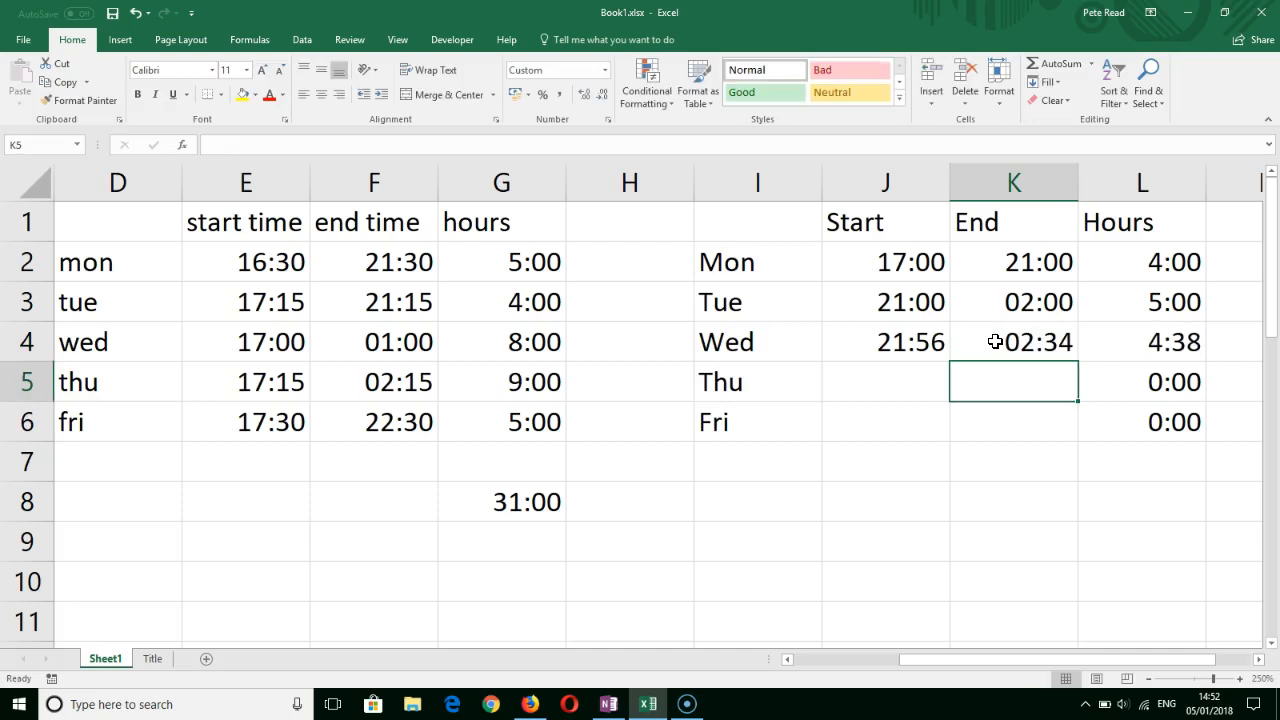
- Enter Thursday's start time 21:00 in J5 and end time 23:59 in K5
{"action": "left_click", "coordinate": [902, 381]}
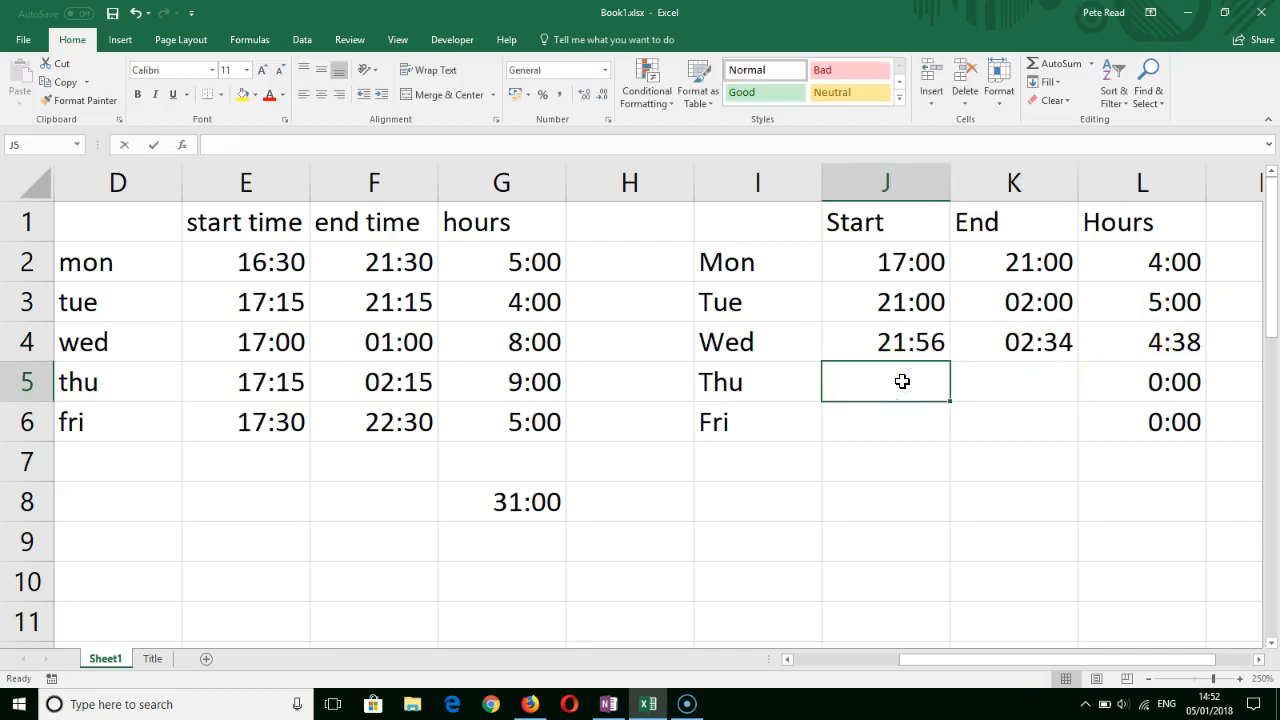
{"action": "type", "text": "21"}
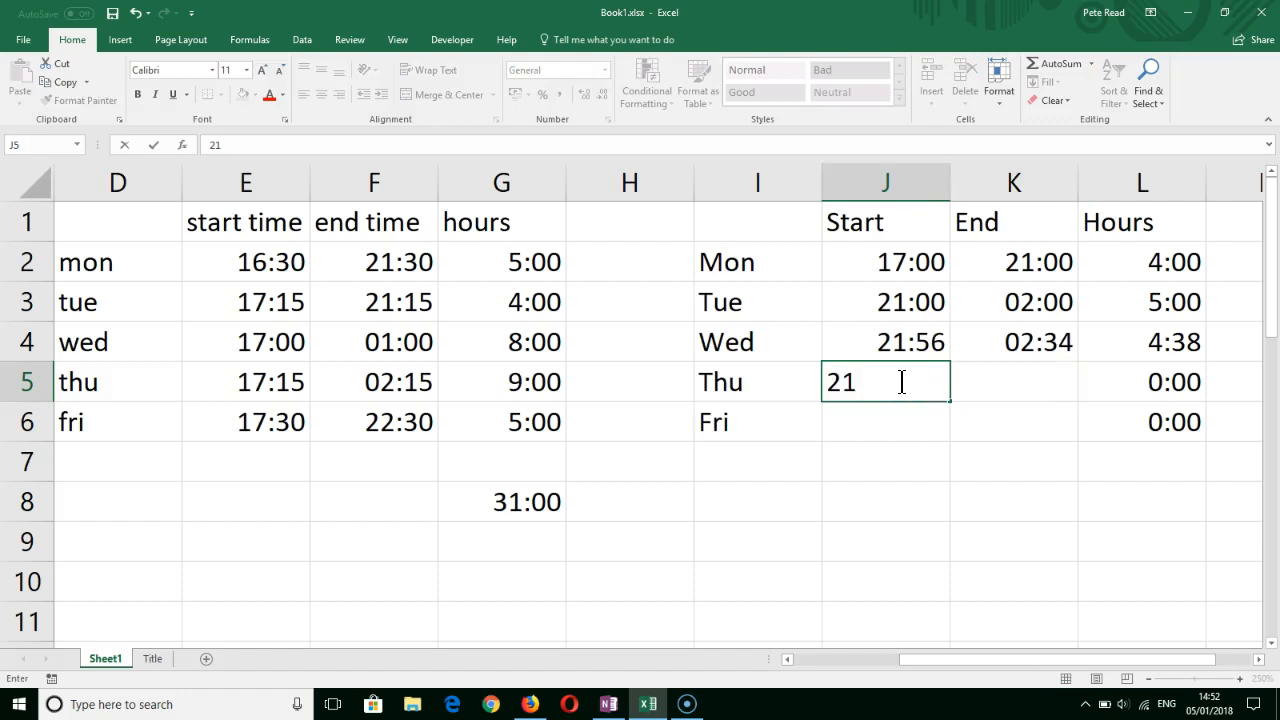
{"action": "type", "text": ":00"}
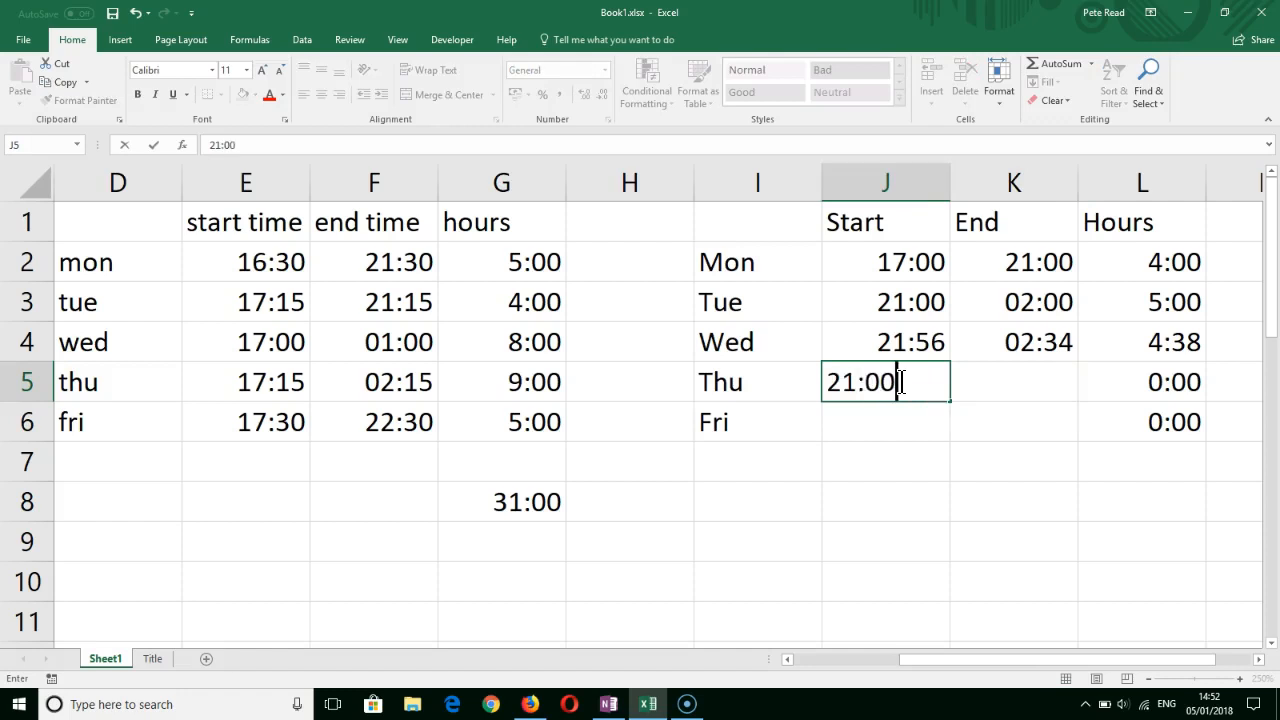
{"action": "left_click", "coordinate": [985, 390]}
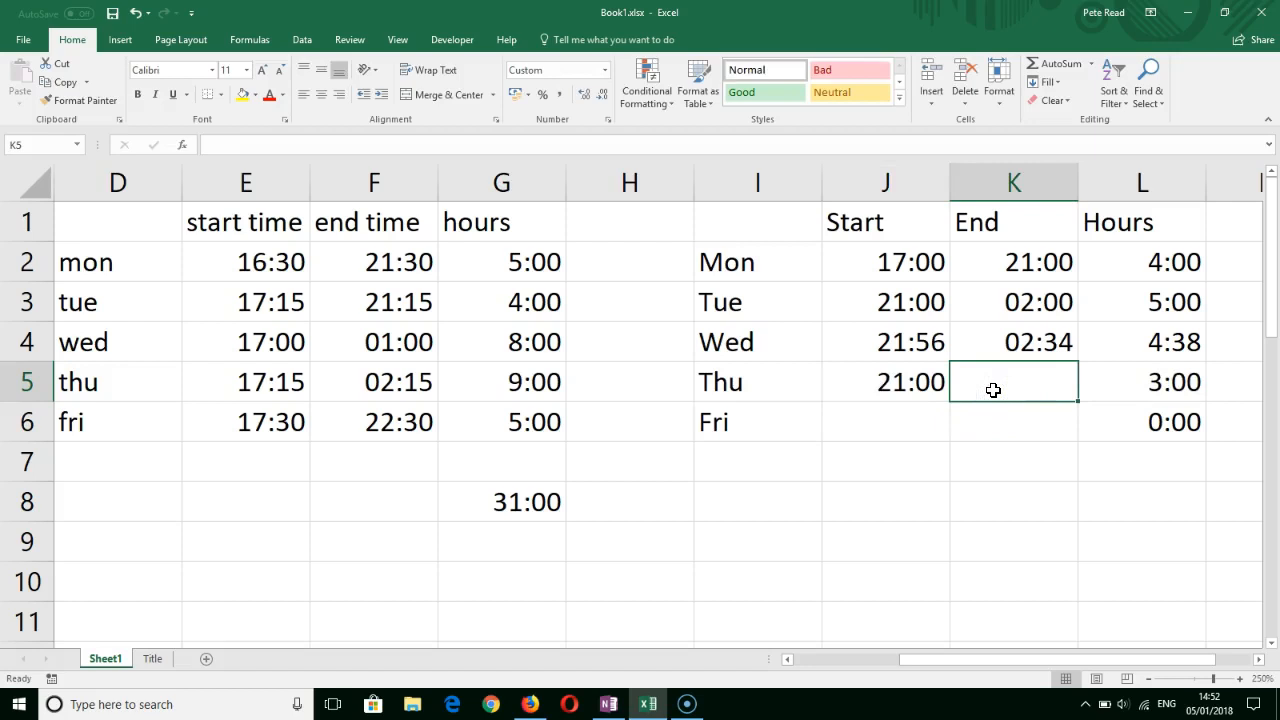
{"action": "type", "text": "23:"}
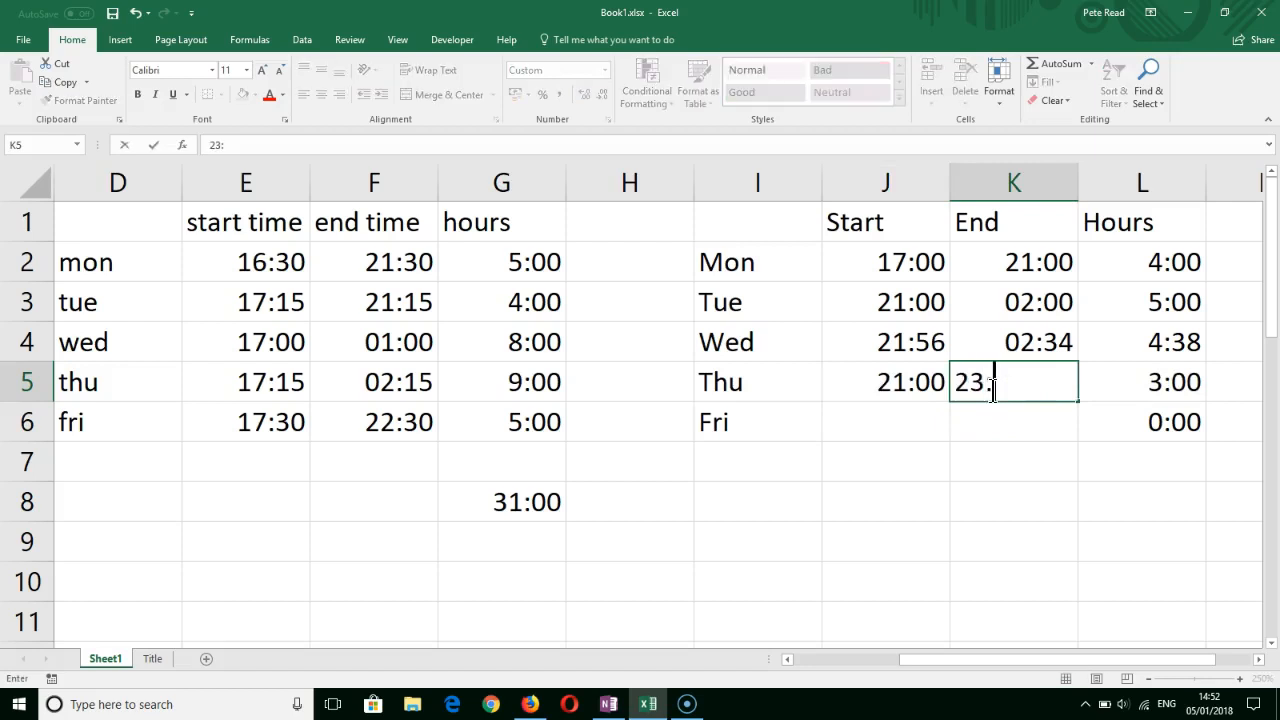
{"action": "type", "text": "59"}
{"action": "key", "text": "Return"}
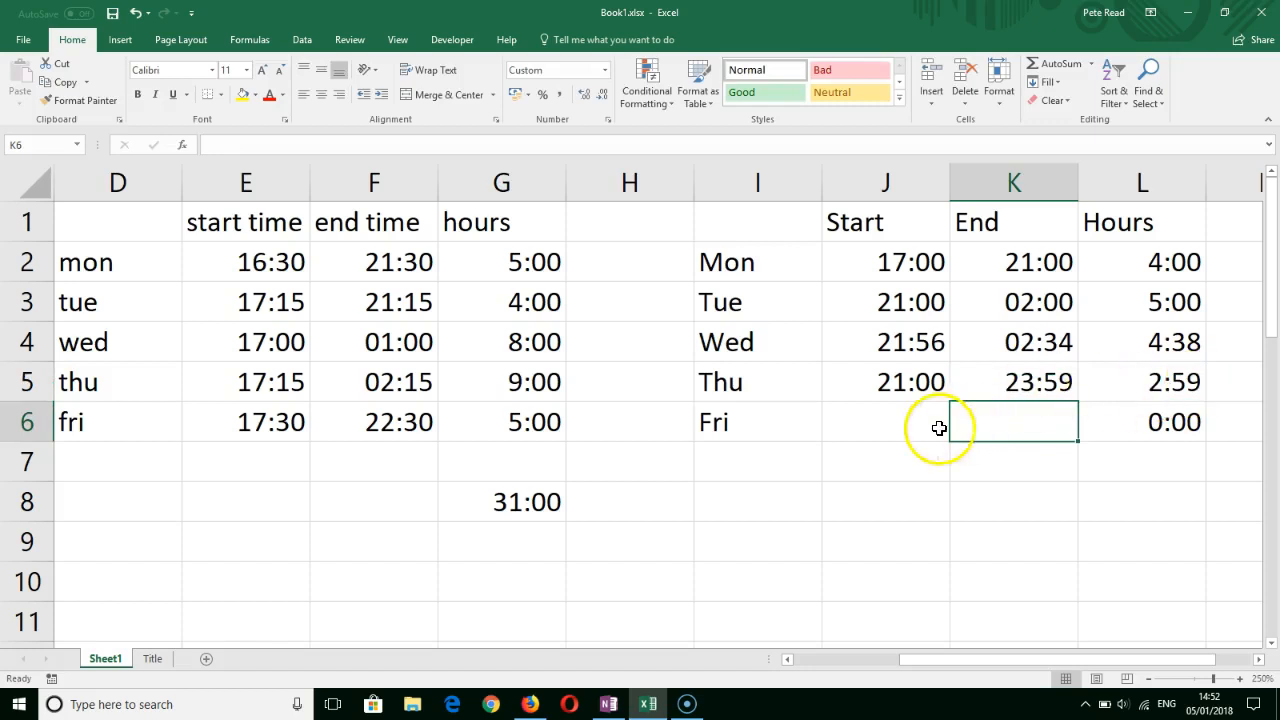
- Enter Friday's start time 16:00 in J6 and end time 21:34 in K6
{"action": "left_click", "coordinate": [904, 424]}
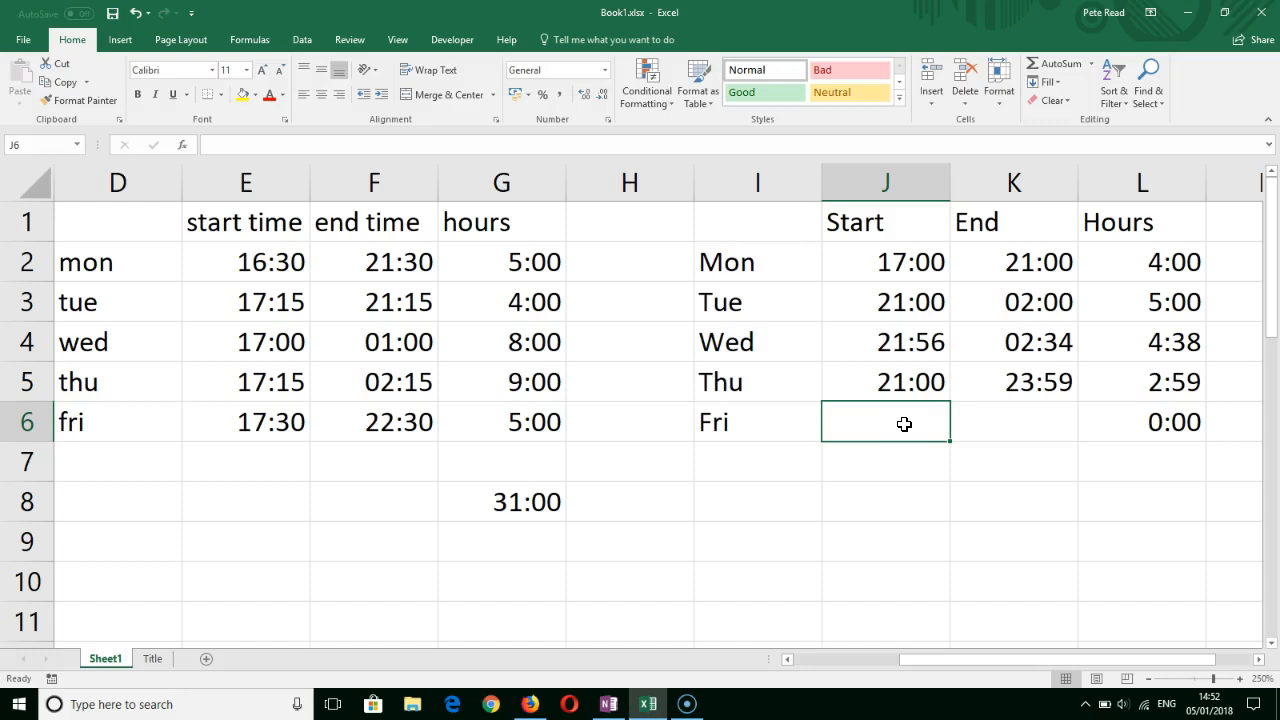
{"action": "type", "text": "16:00"}
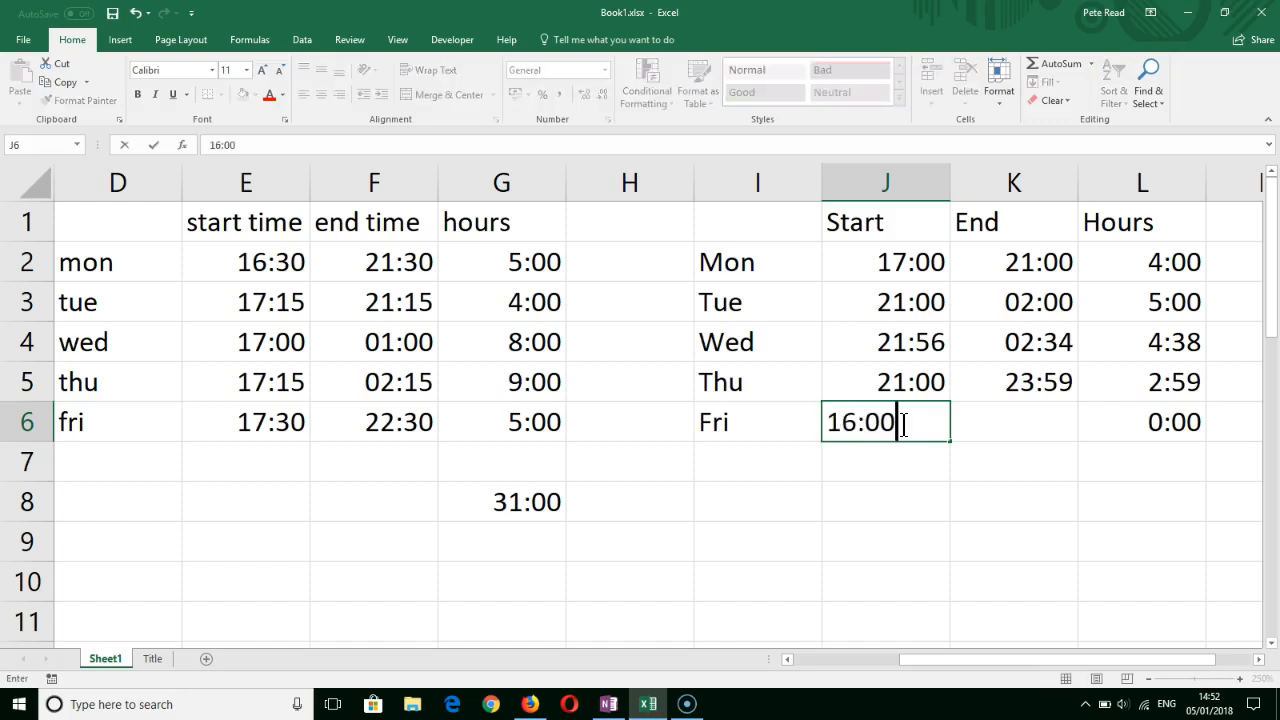
{"action": "left_click", "coordinate": [1000, 425]}
{"action": "type", "text": "2134"}
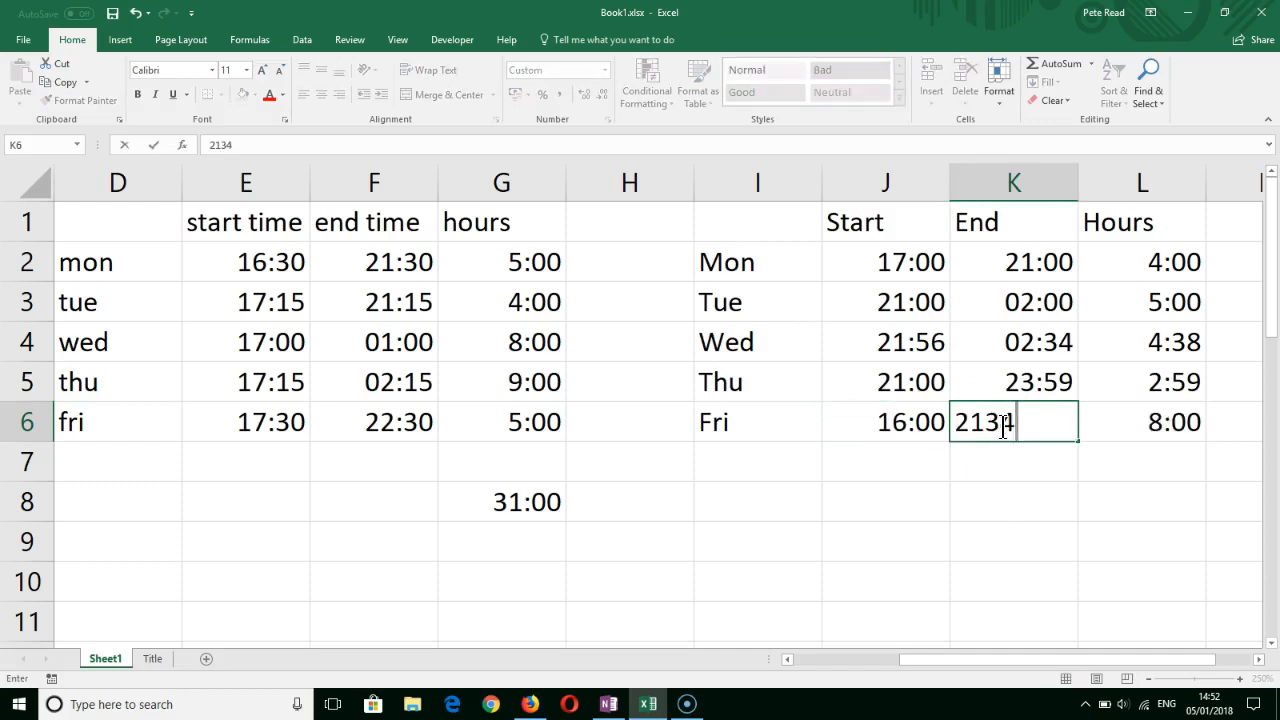
{"action": "key", "text": "BackSpace"}
{"action": "key", "text": "BackSpace"}
{"action": "type", "text": ":34"}
{"action": "key", "text": "Return"}
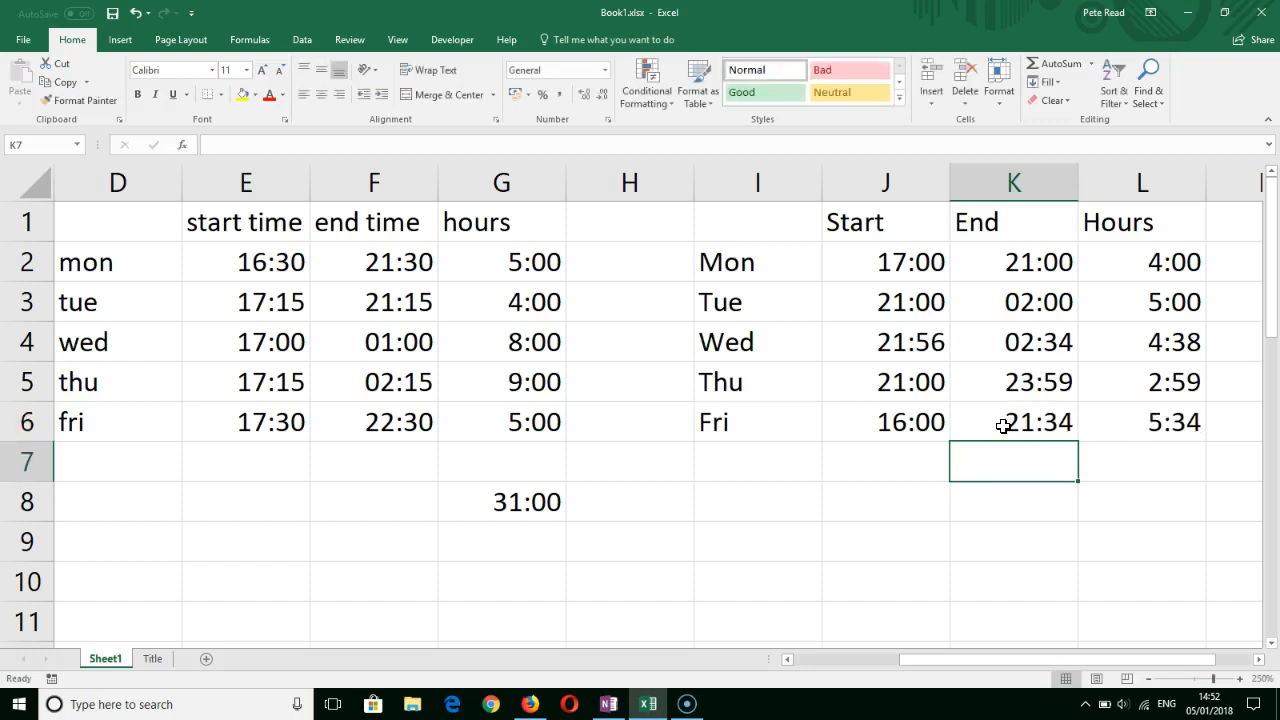
- Total the week's hours in L8 with AutoSum over L2:L6
{"action": "left_click", "coordinate": [1137, 497]}
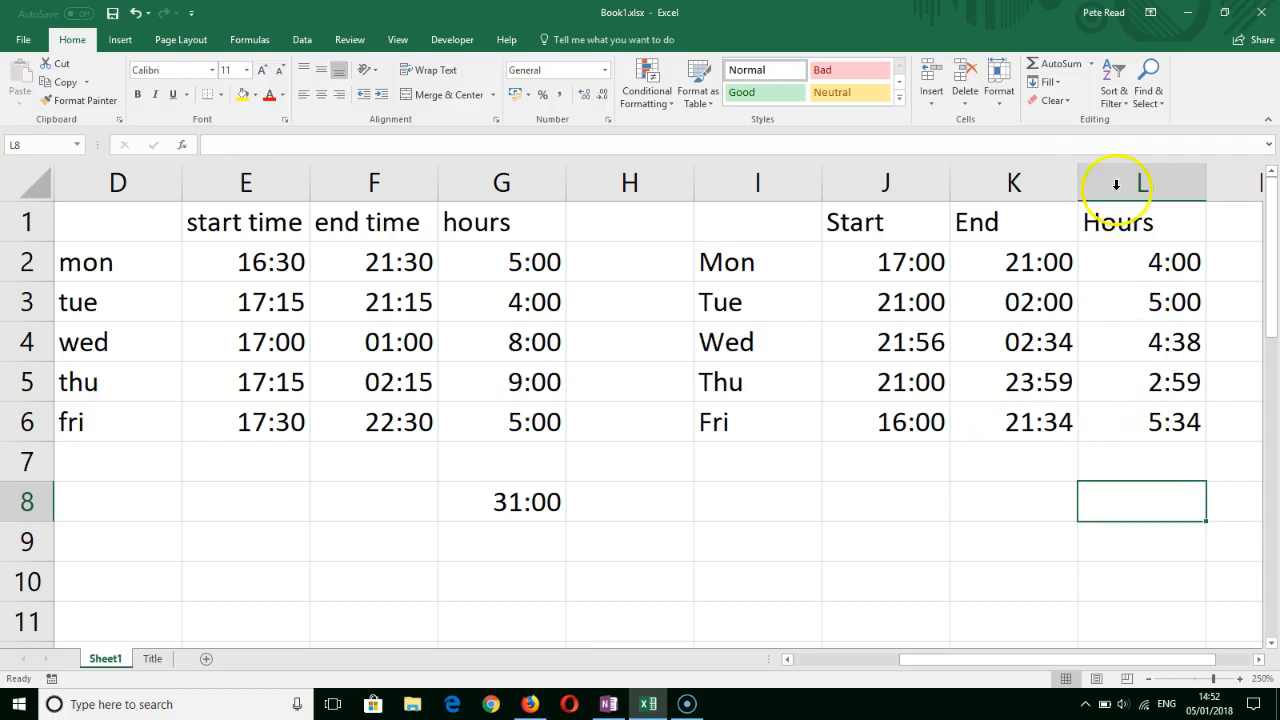
{"action": "left_click", "coordinate": [1061, 63]}
{"action": "left_click_drag", "start_coordinate": [1163, 262], "coordinate": [1162, 426]}
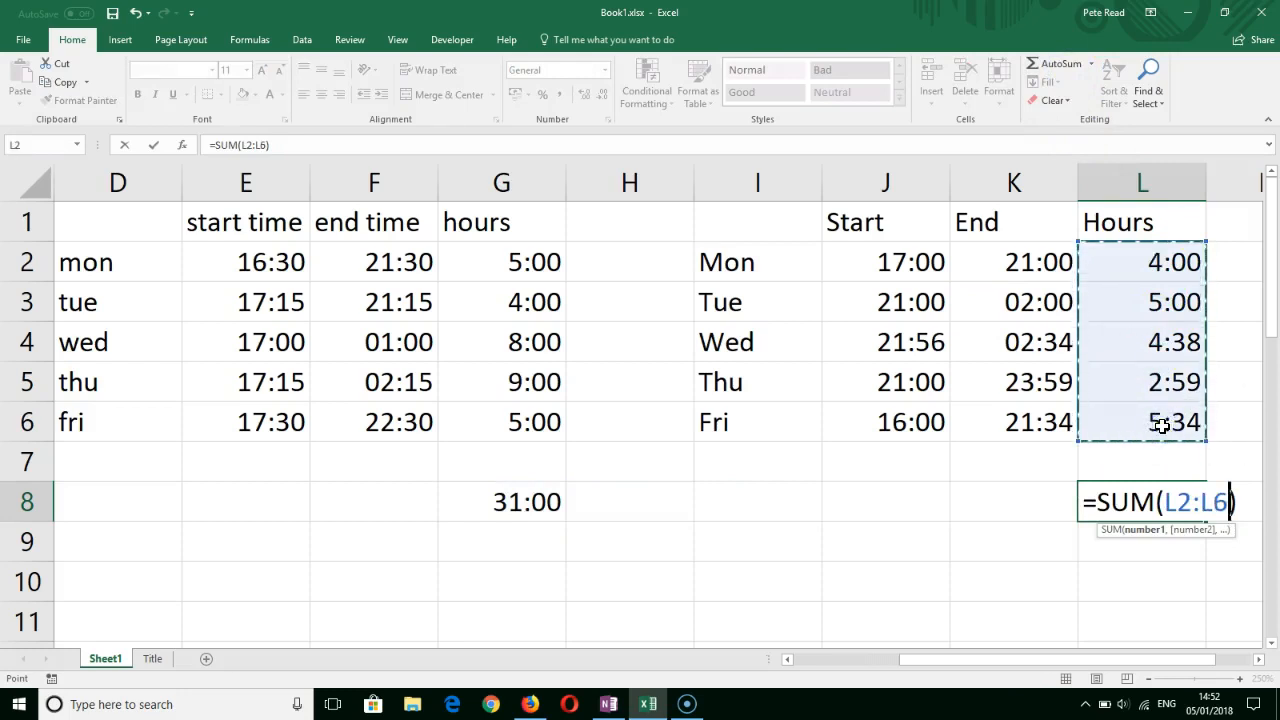
{"action": "key", "text": "Return"}
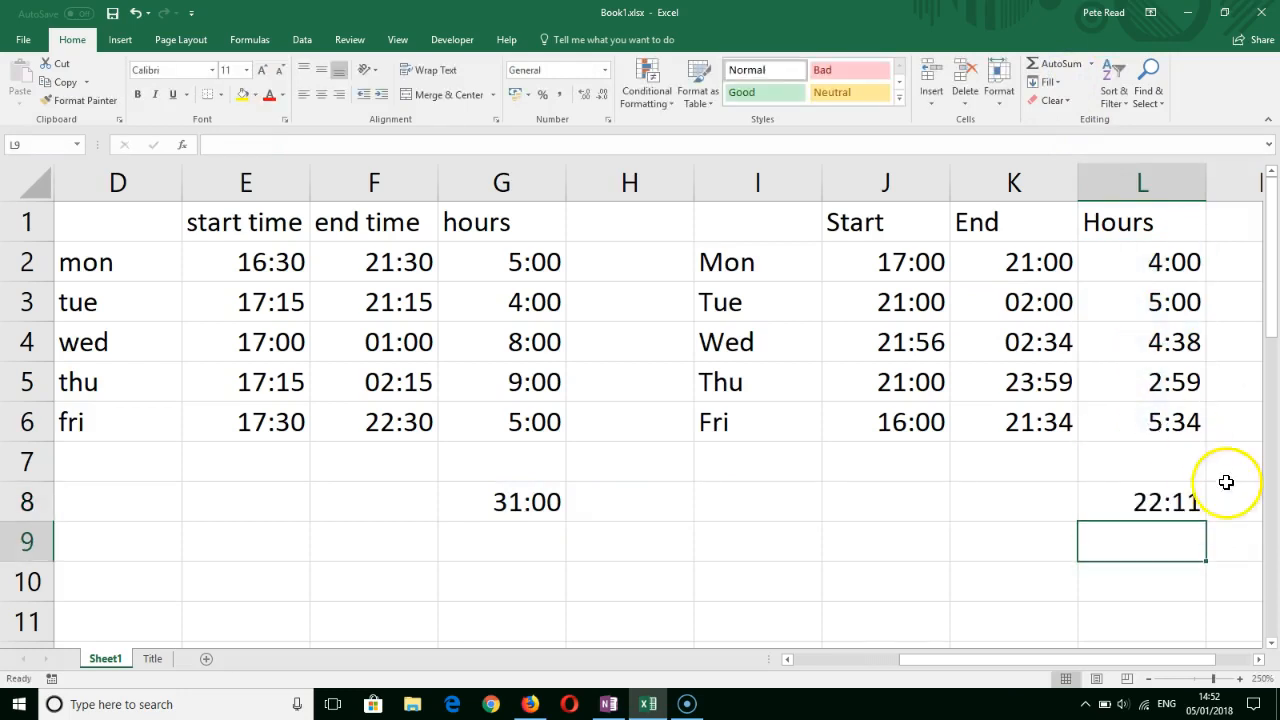
- Copy the number format of Friday's hours in L6 to the weekly total in L8 with Format Painter
{"action": "left_click", "coordinate": [1158, 504]}
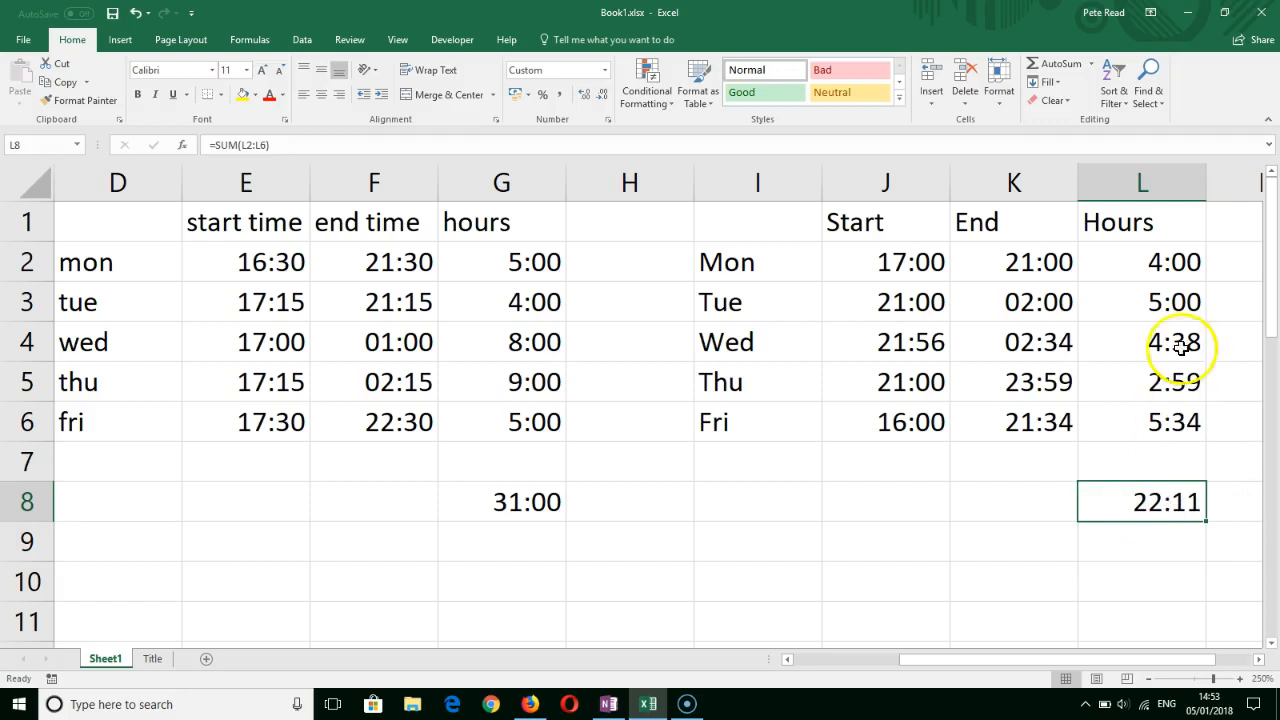
{"action": "left_click", "coordinate": [1168, 424]}
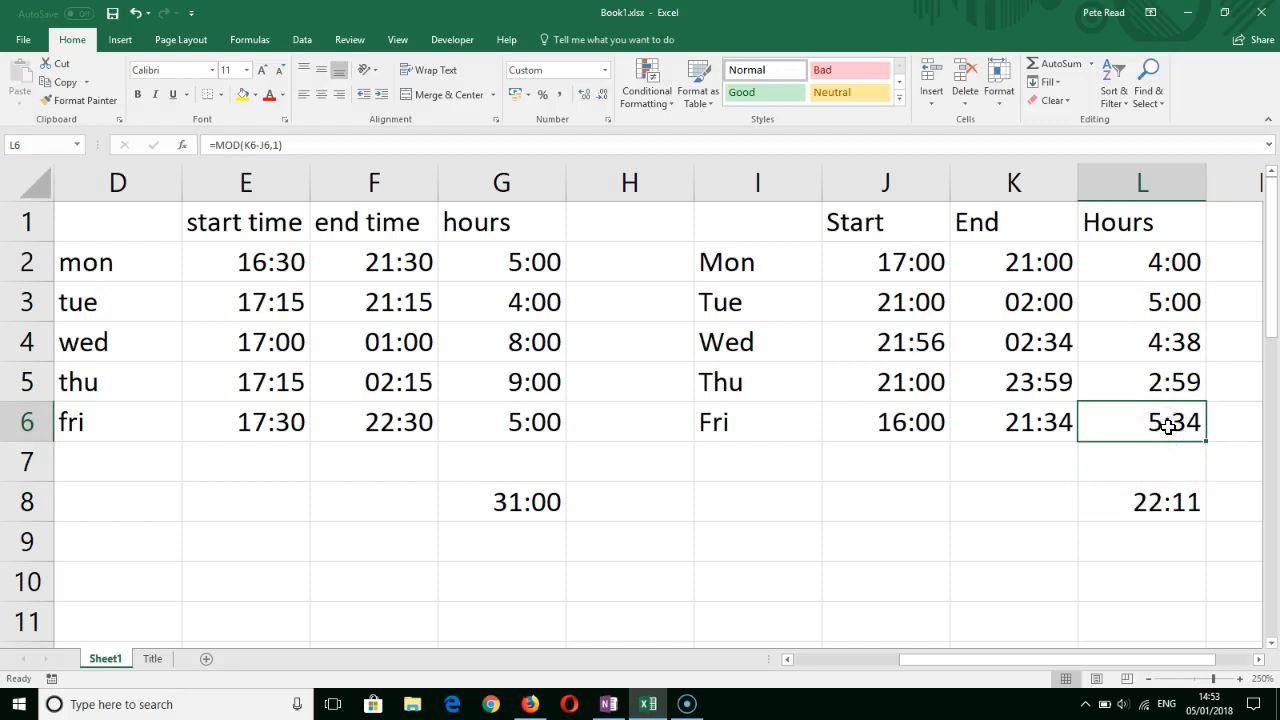
{"action": "left_click", "coordinate": [1172, 500]}
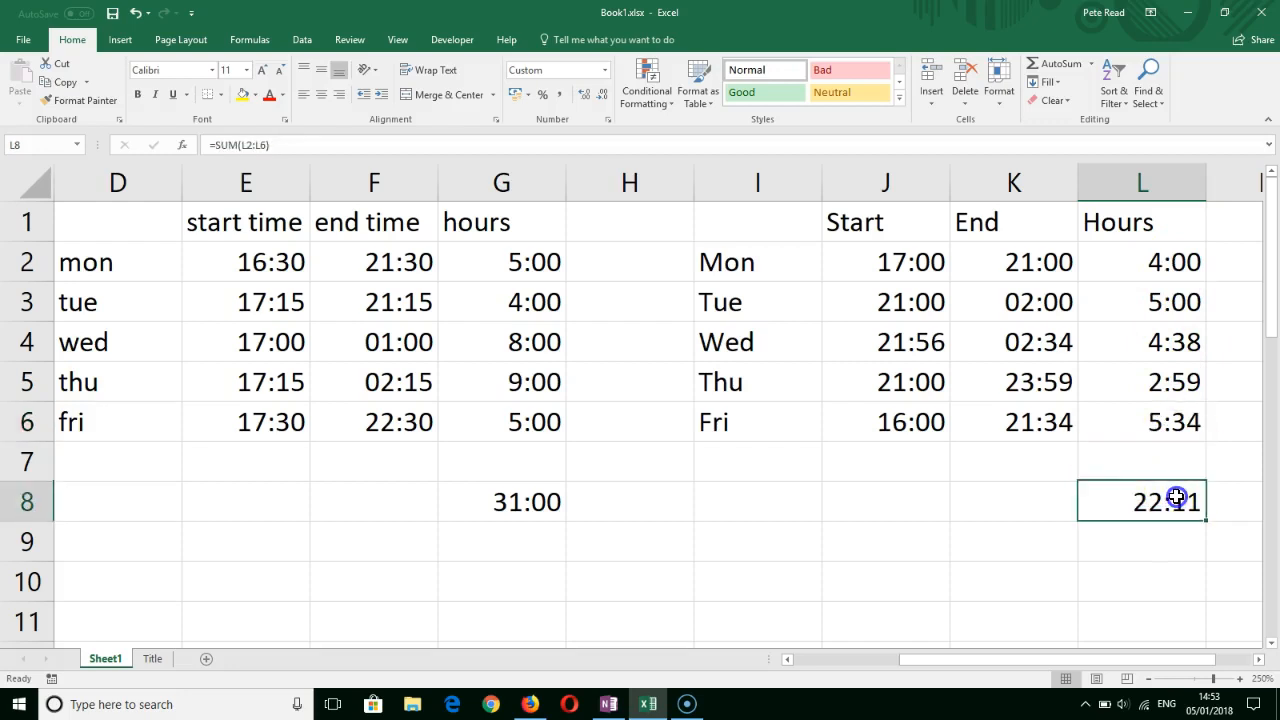
{"action": "left_click", "coordinate": [1170, 423]}
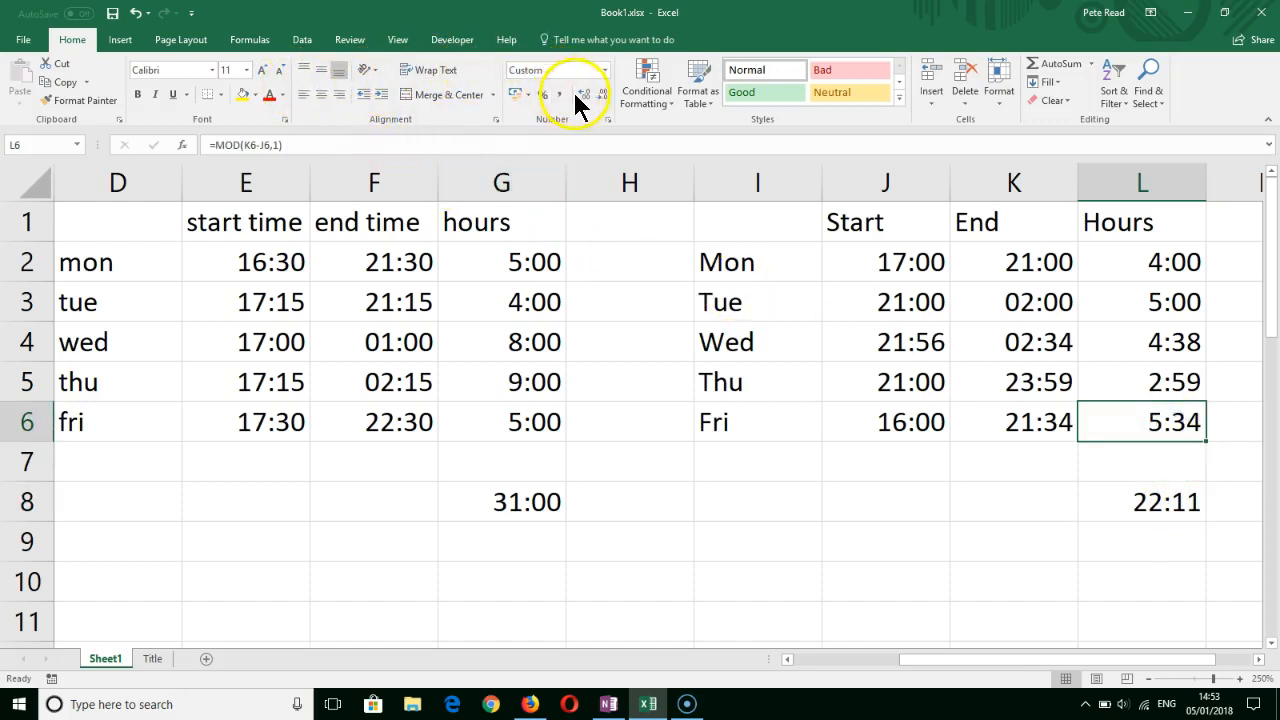
{"action": "left_click", "coordinate": [88, 101]}
{"action": "left_click", "coordinate": [1152, 506]}
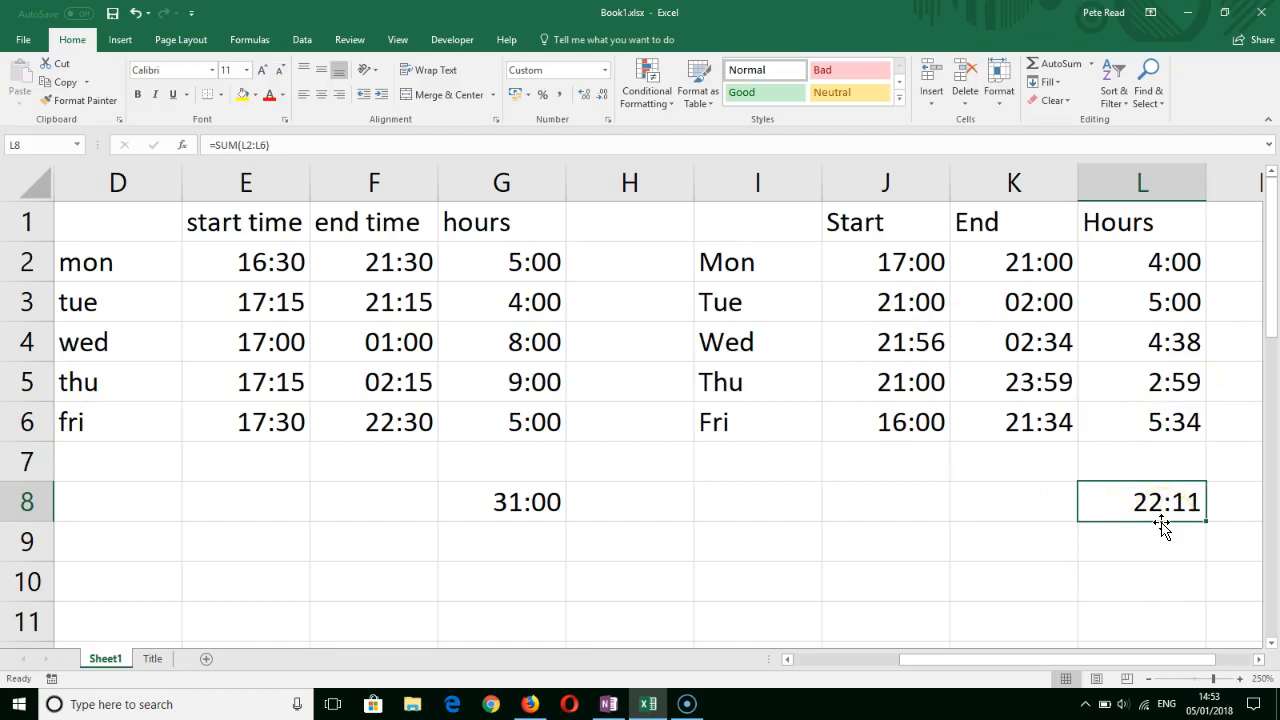
- Enter the reminder text MOD(Time,1) in F13, in the empty area below the timesheets
{"action": "left_click", "coordinate": [746, 511]}
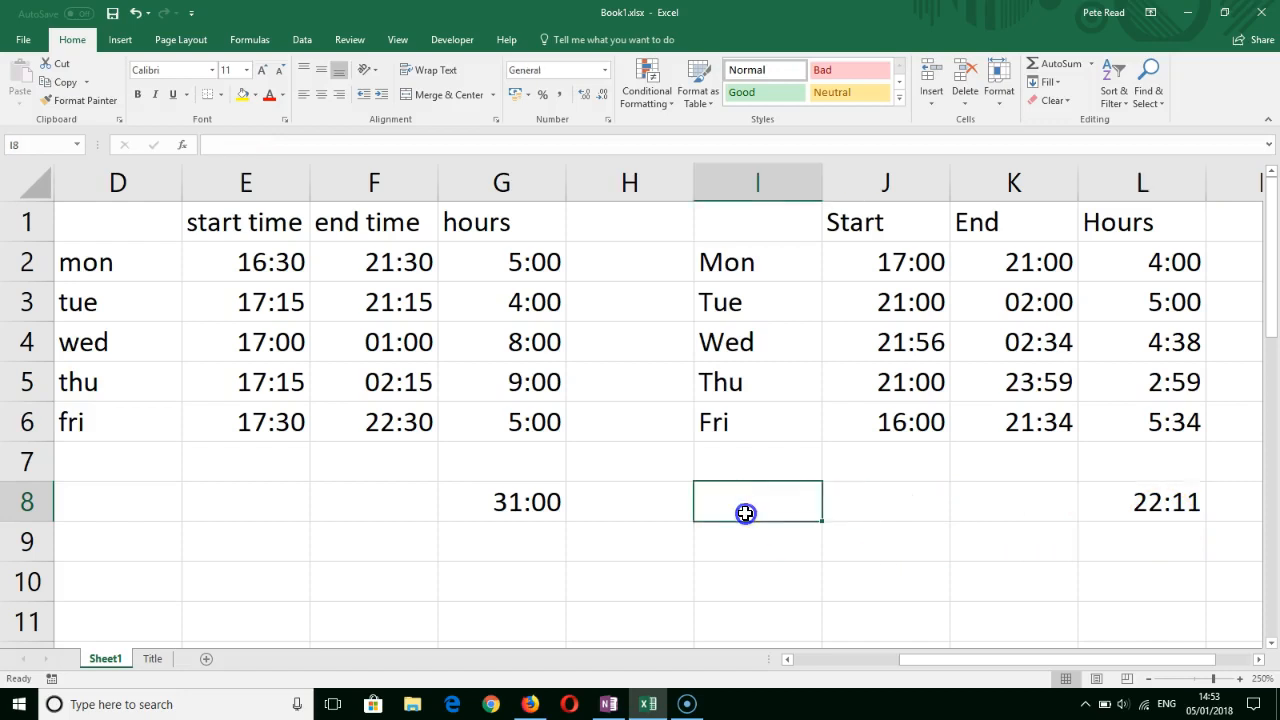
{"action": "key", "text": "Return"}
{"action": "key", "text": "Down"}
{"action": "key", "text": "Down"}
{"action": "key", "text": "Down"}
{"action": "key", "text": "Down"}
{"action": "key", "text": "Down"}
{"action": "key", "text": "Down"}
{"action": "key", "text": "Down"}
{"action": "key", "text": "Left"}
{"action": "key", "text": "Left"}
{"action": "key", "text": "Left"}
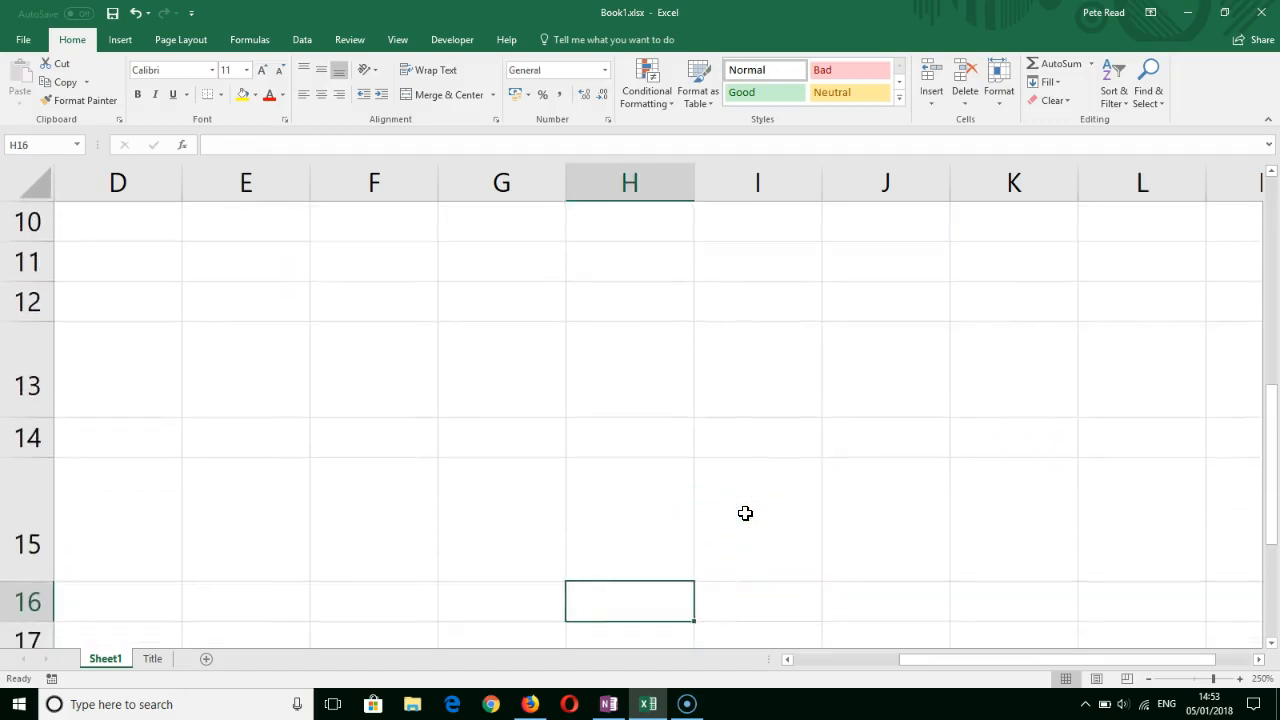
{"action": "key", "text": "Up"}
{"action": "key", "text": "Up"}
{"action": "key", "text": "Up"}
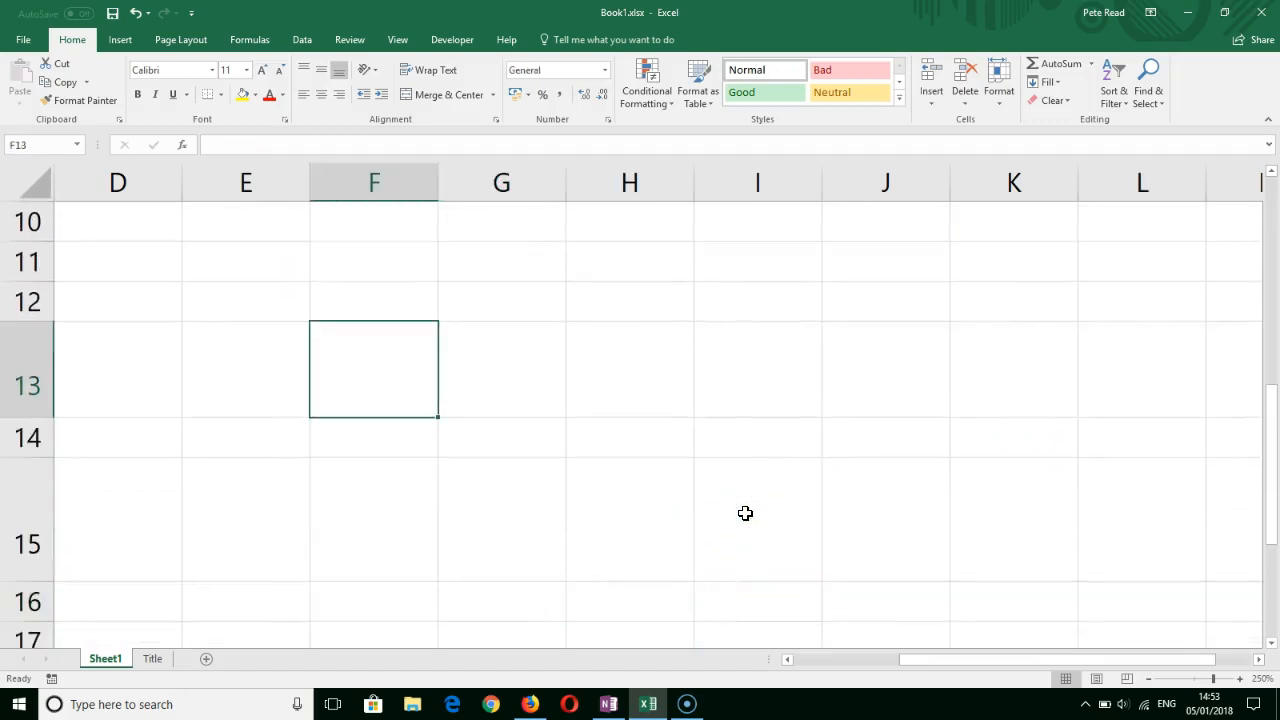
{"action": "type", "text": "MO"}
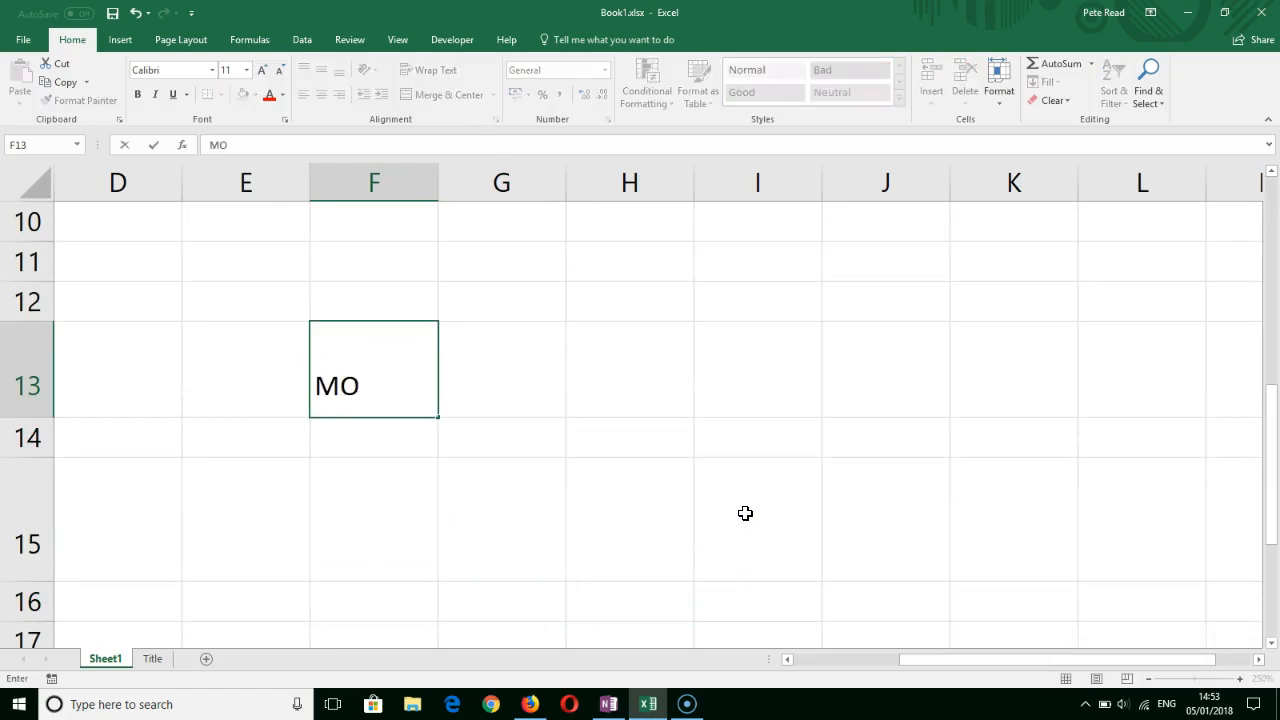
{"action": "type", "text": "D(Time"}
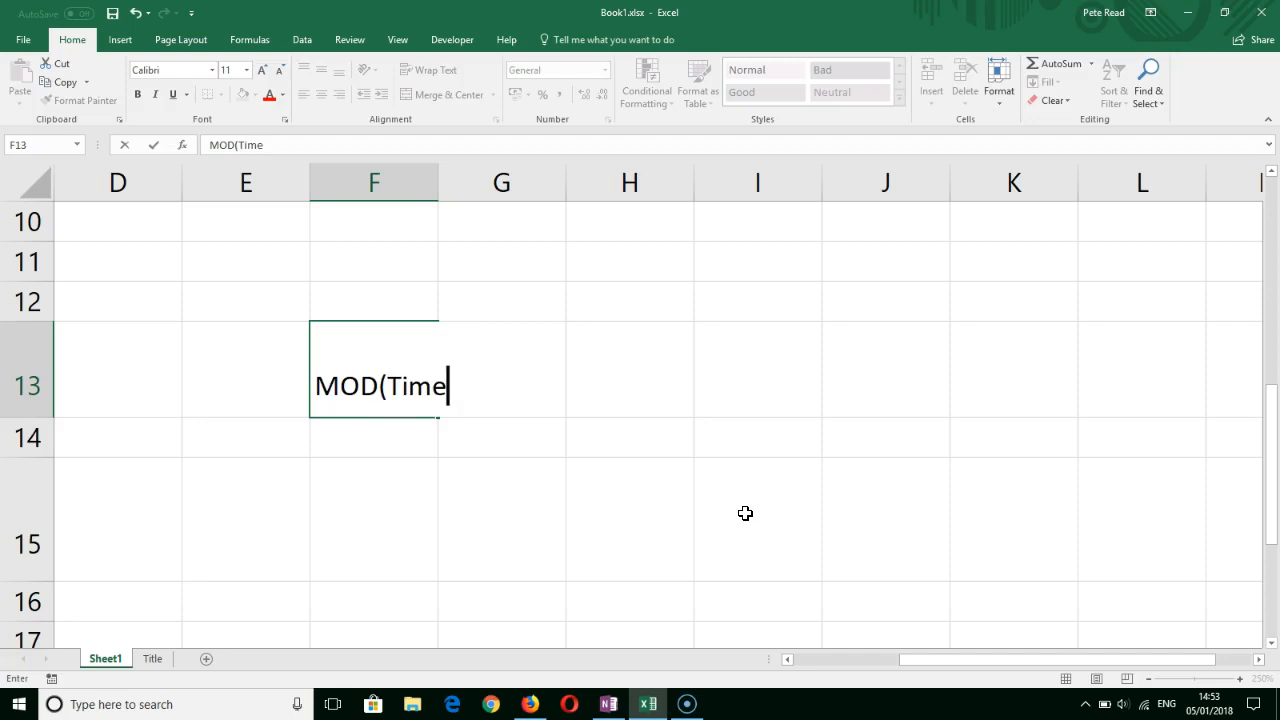
{"action": "type", "text": ",1)"}
{"action": "key", "text": "Return"}
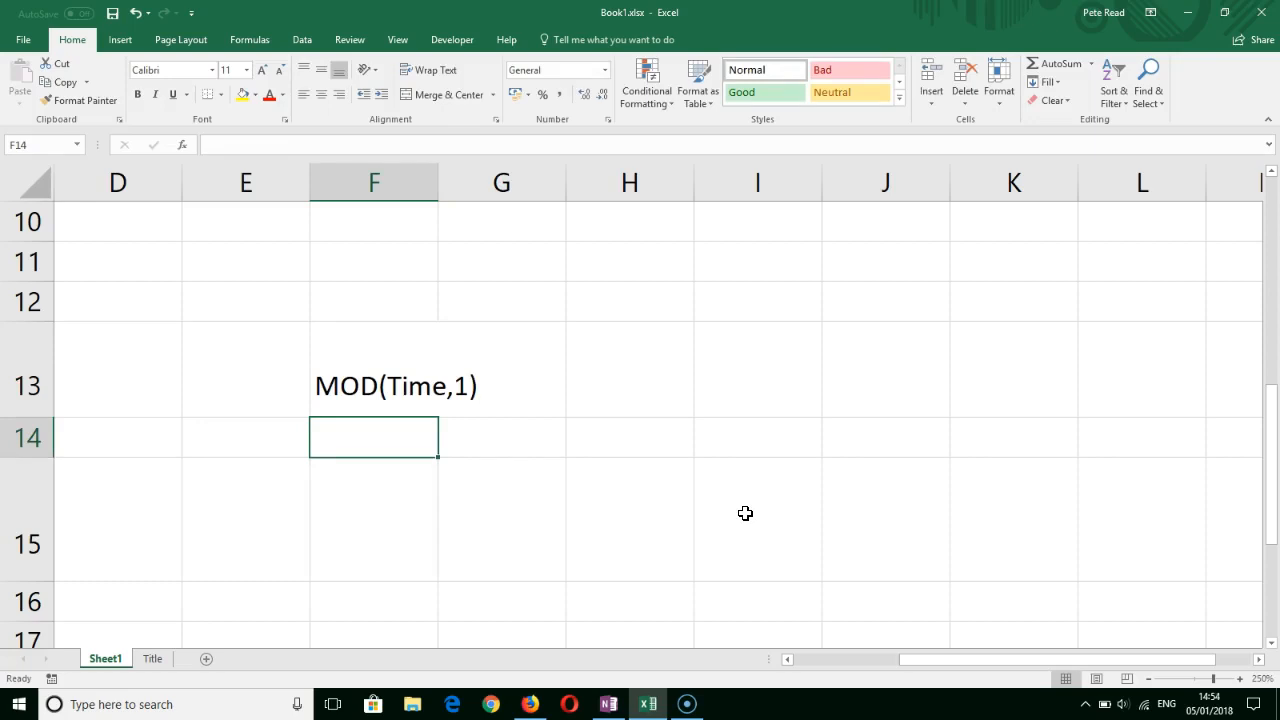
- Enter the time format code [h]:mm as a note in F14 and switch to the Title sheet
{"action": "type", "text": "["}
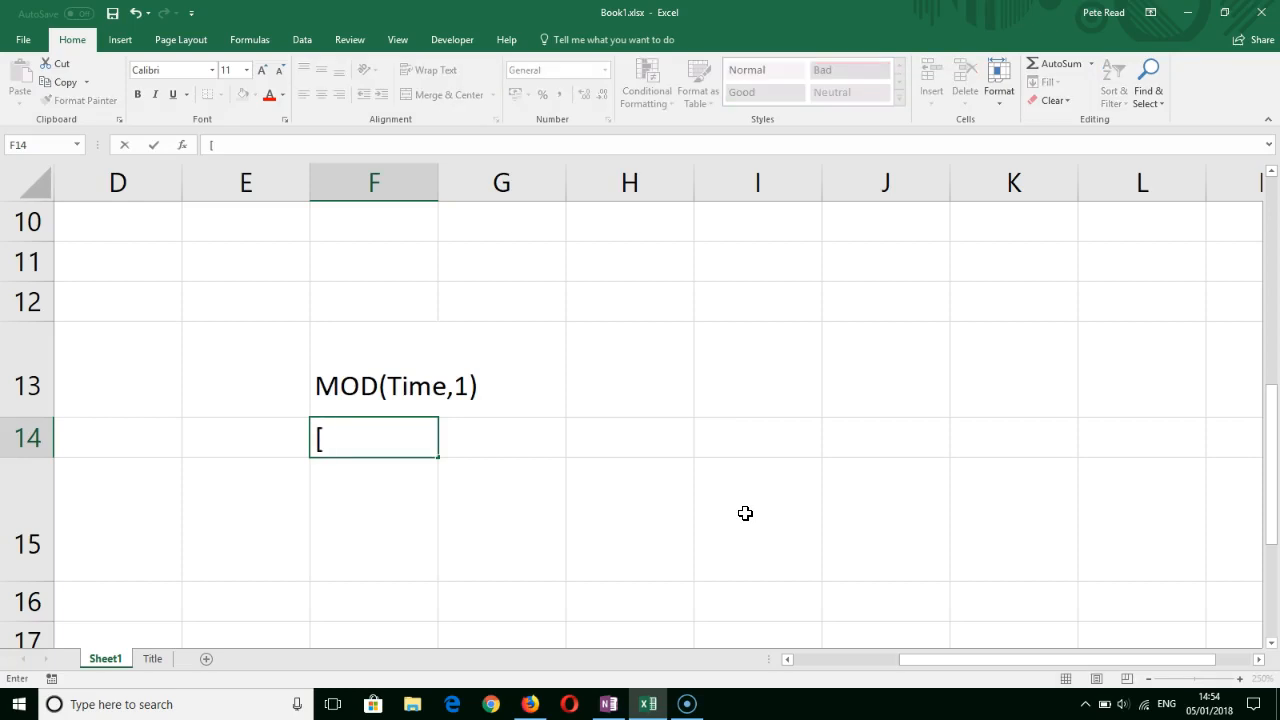
{"action": "type", "text": "h]:mm"}
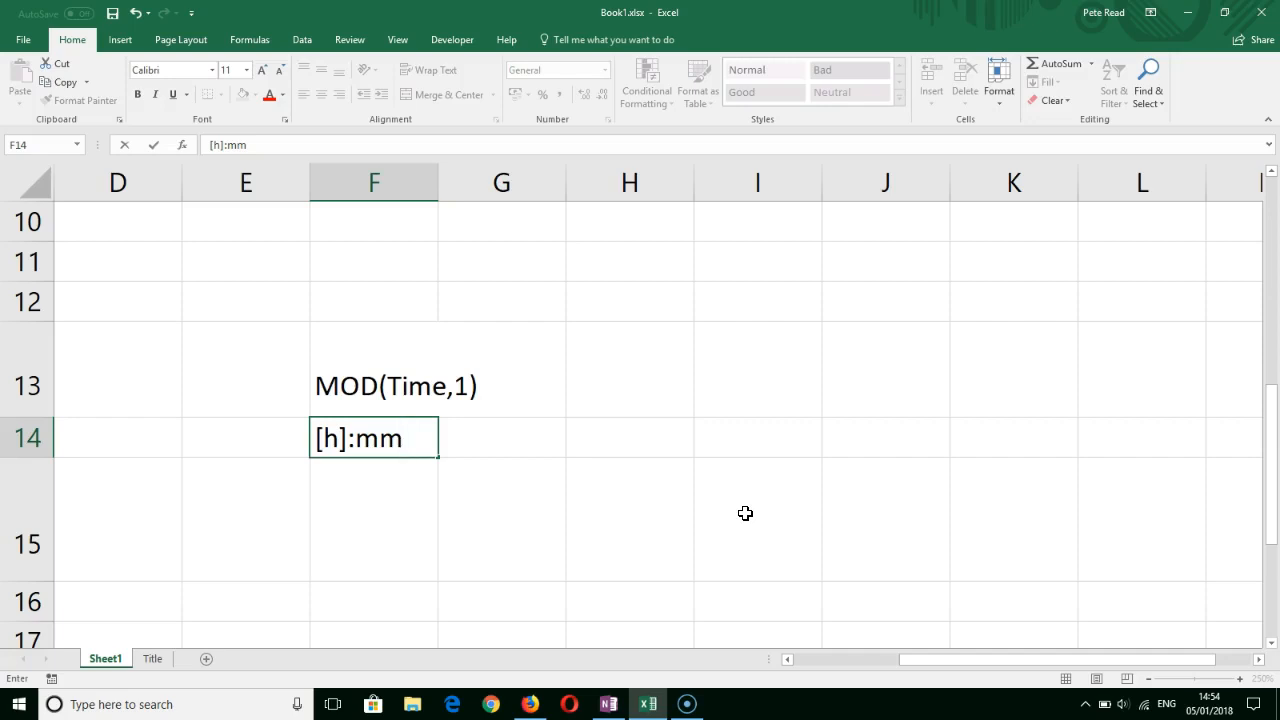
{"action": "type", "text": ":ss"}
{"action": "key", "text": "BackSpace"}
{"action": "key", "text": "BackSpace"}
{"action": "key", "text": "BackSpace"}
{"action": "key", "text": "Return"}
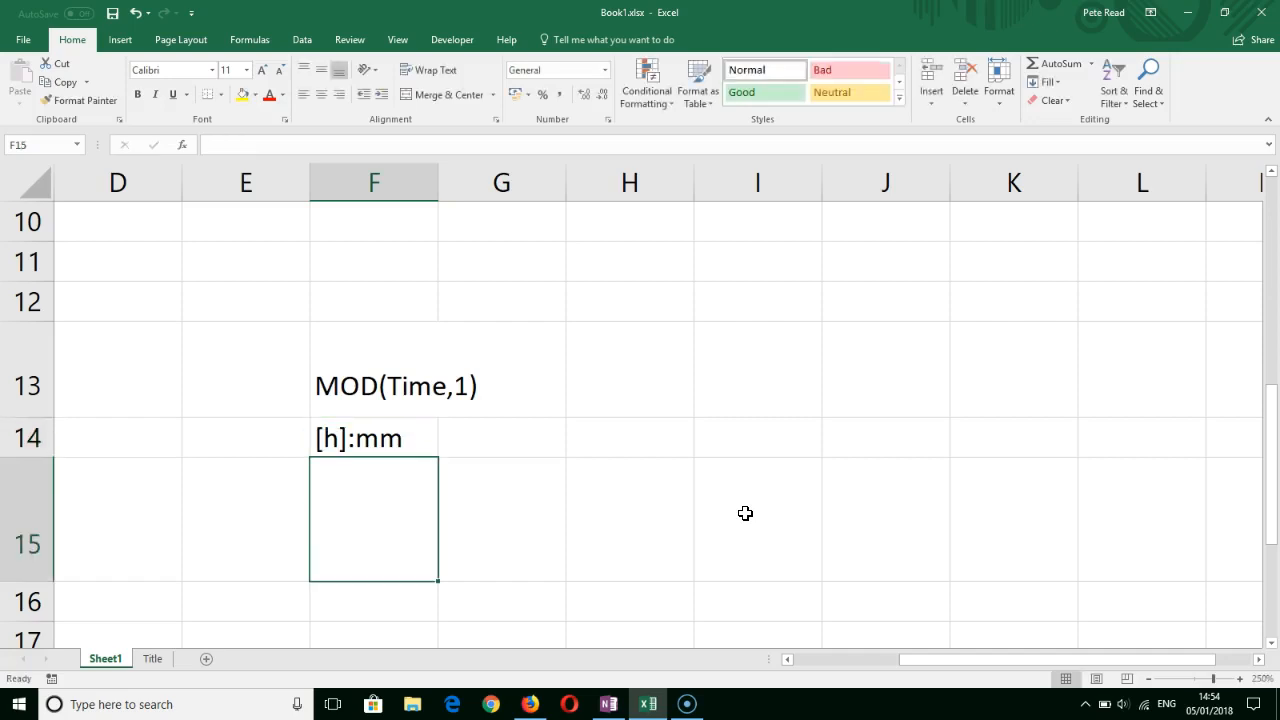
{"action": "left_click", "coordinate": [152, 659]}
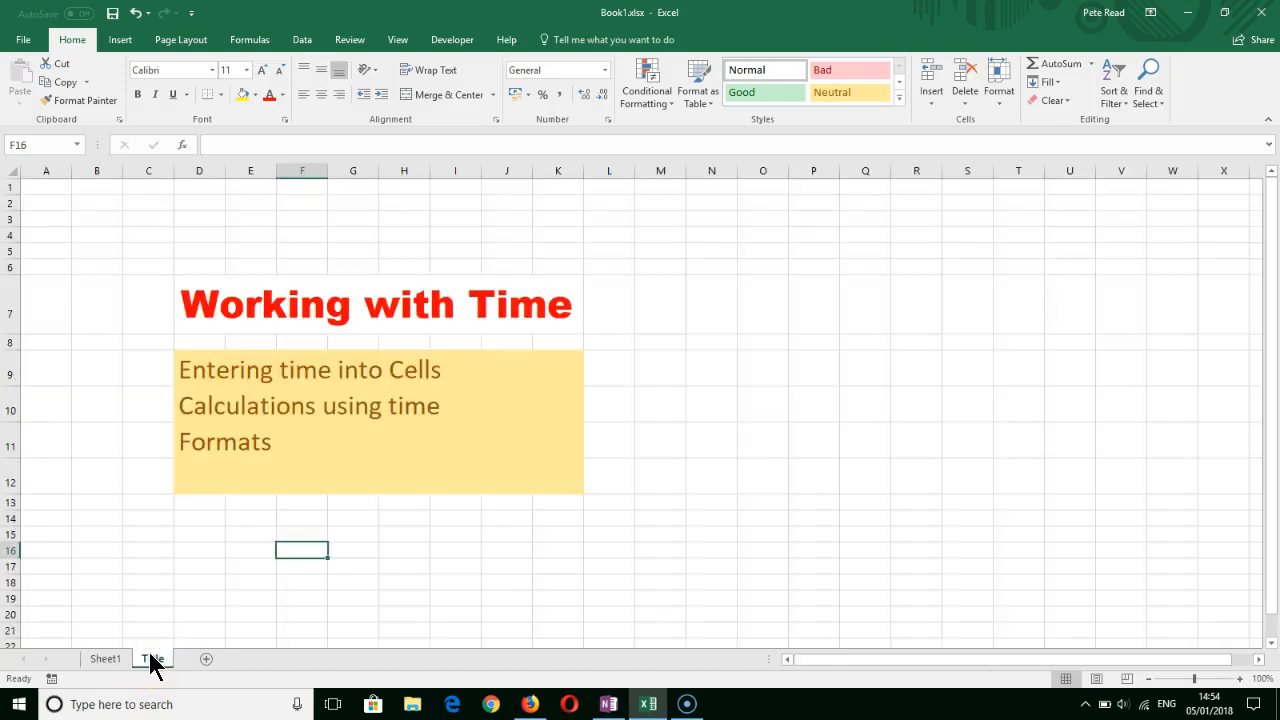